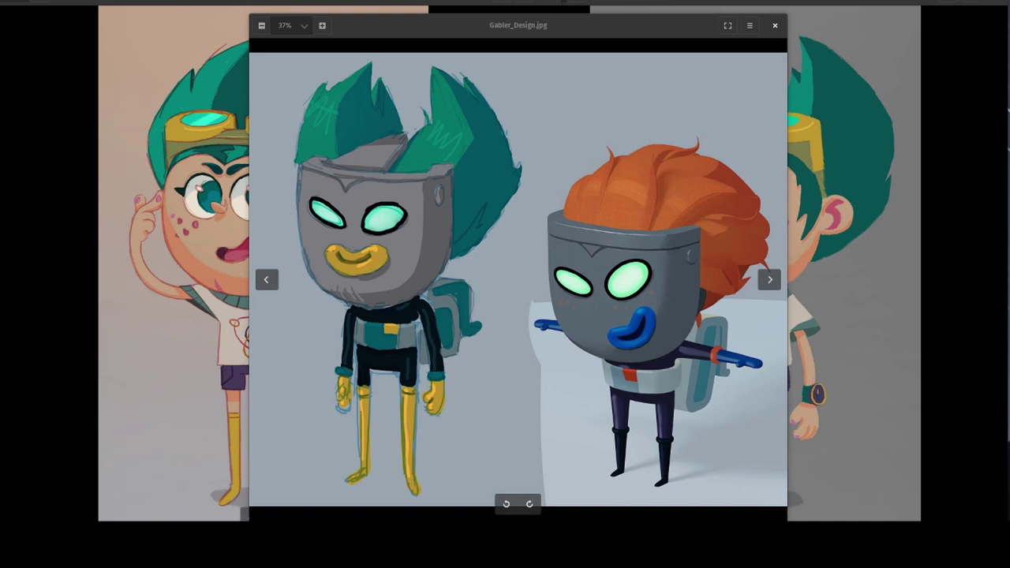
View the Gabler_Design.jpg and settlers_siblings.jpg character concept images
left_click_drag(0, 103, 252, 33)
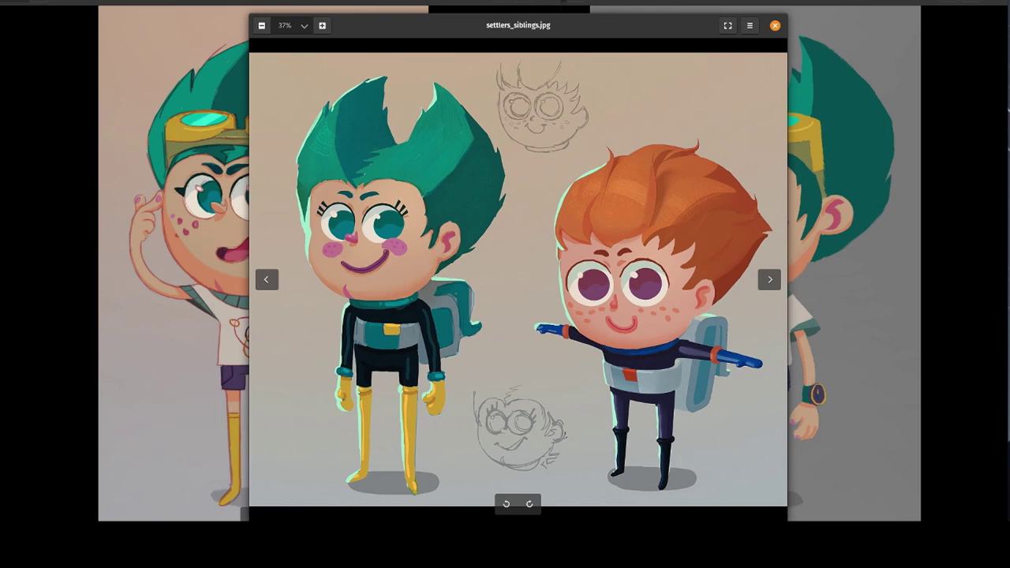
left_click(197, 2)
left_click(709, 2)
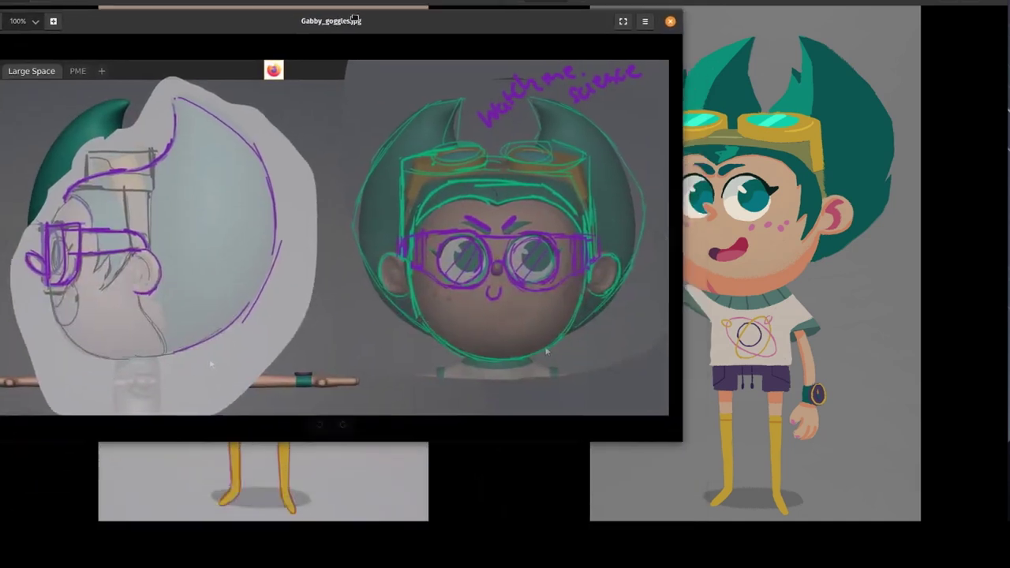
Shrink the Gabby_goggles.jpg window and arrange it with the Gabby Sideview.jpg window among the other reference images
left_click_drag(686, 436, 428, 281)
left_click_drag(279, 23, 331, 28)
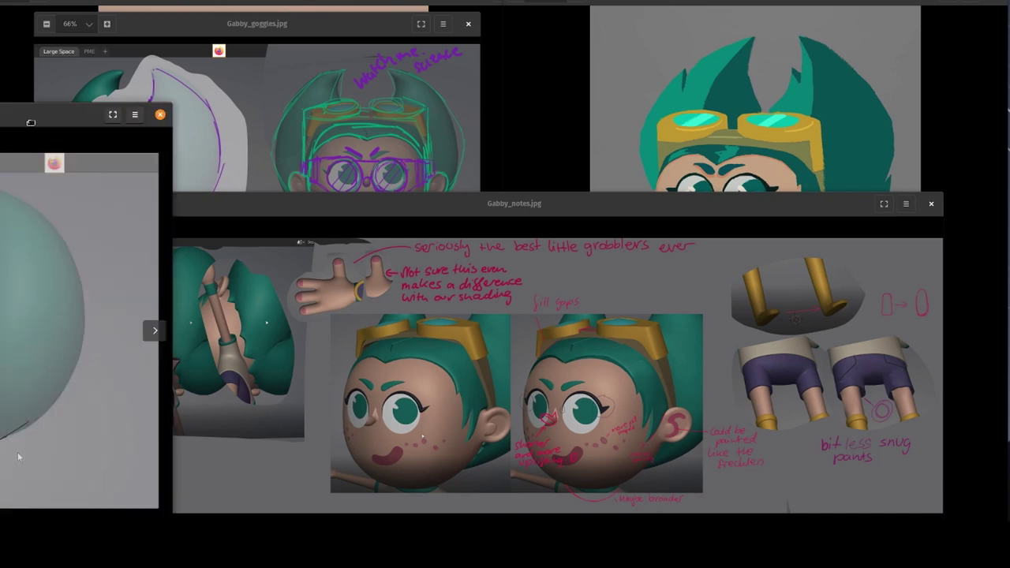
left_click_drag(0, 113, 767, 86)
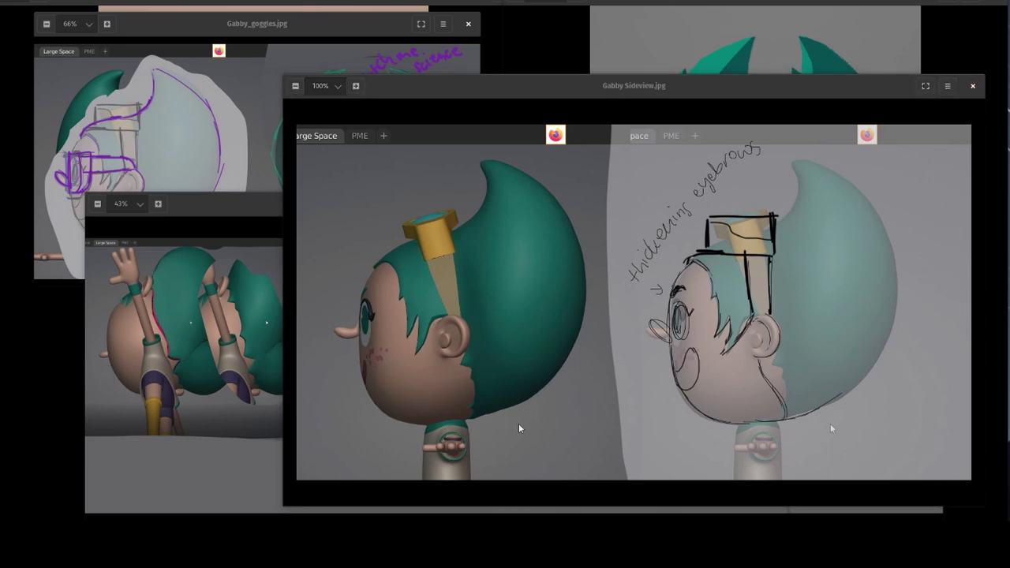
left_click_drag(1, 113, 428, 38)
key("Left")
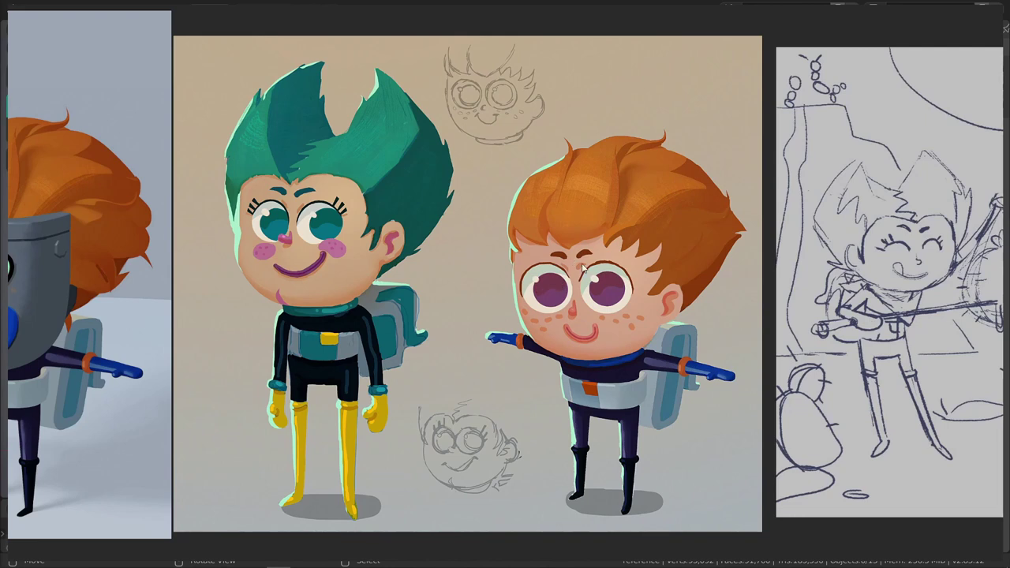
Examine the sibling paintings, campfire and helmet sketches, and white outfit overlays on the reference board
middle_click_drag(603, 287, 418, 276)
middle_click_drag(808, 329, 498, 356)
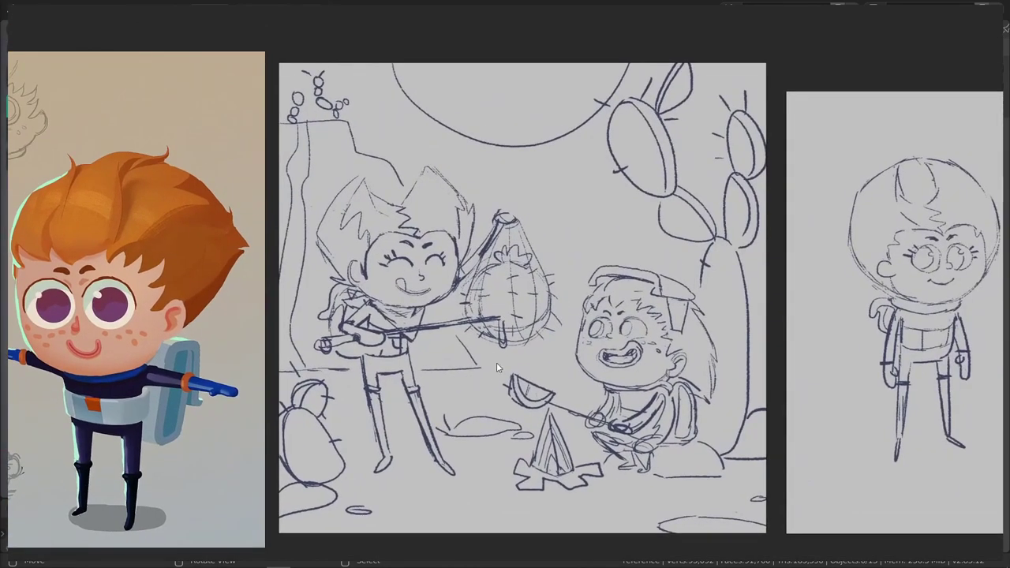
scroll(543, 357, "right", 1, "ctrl")
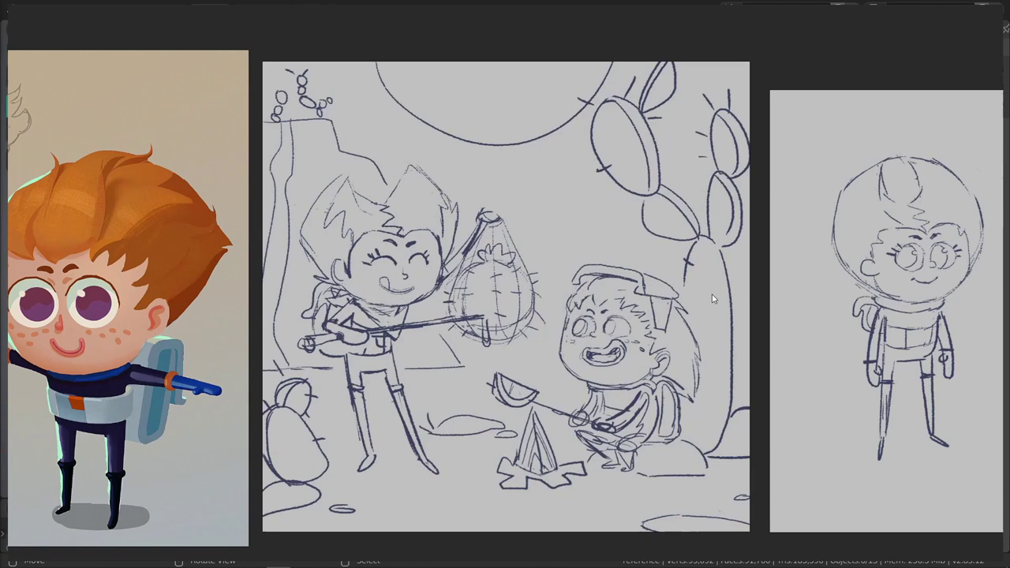
scroll(718, 311, "right", 15, "ctrl")
scroll(538, 329, "right", 5, "ctrl")
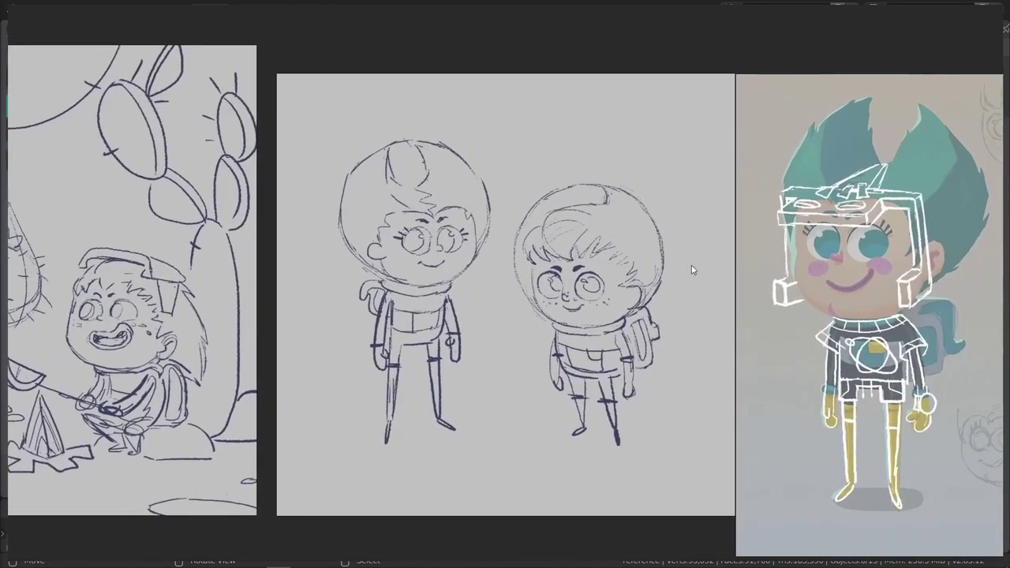
scroll(749, 304, "right", 20, "ctrl")
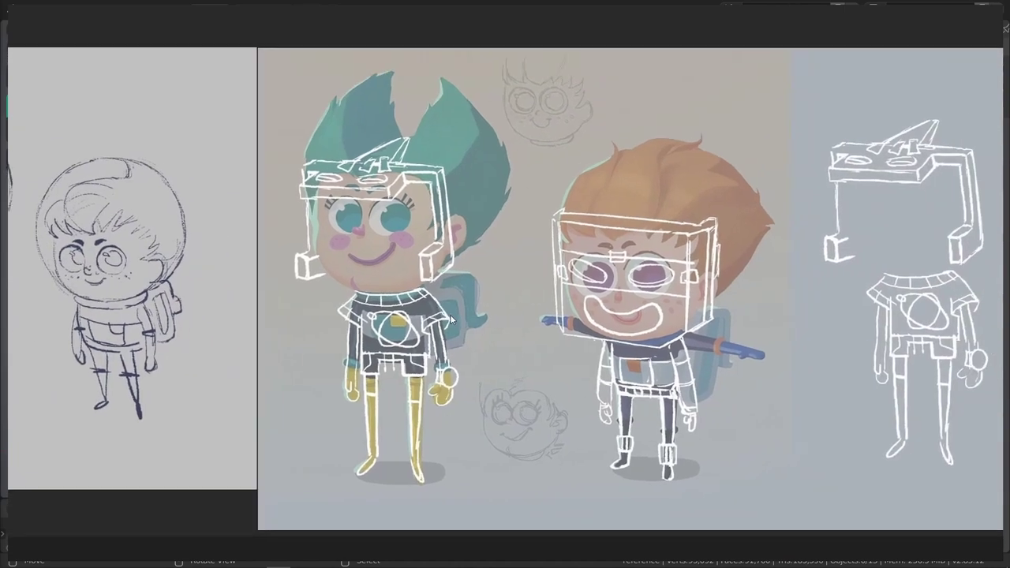
scroll(439, 342, "right", 4, "ctrl")
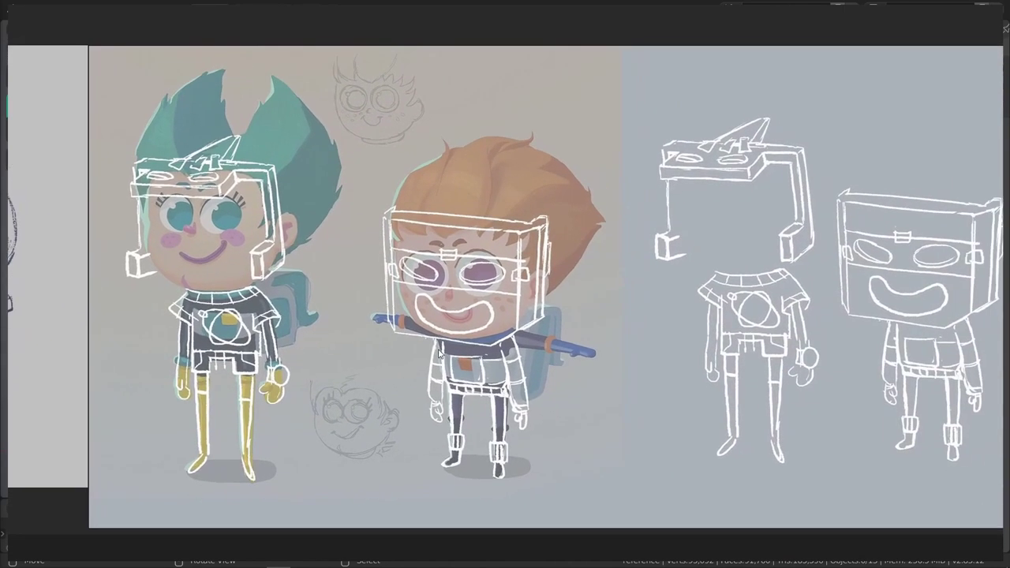
scroll(461, 356, "down", 2)
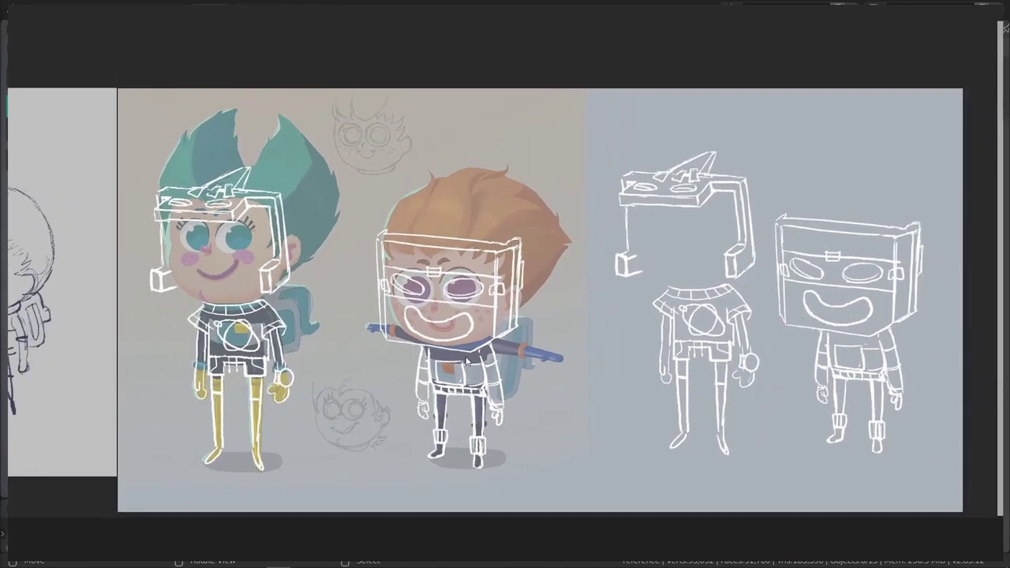
middle_click_drag(455, 304, 459, 307)
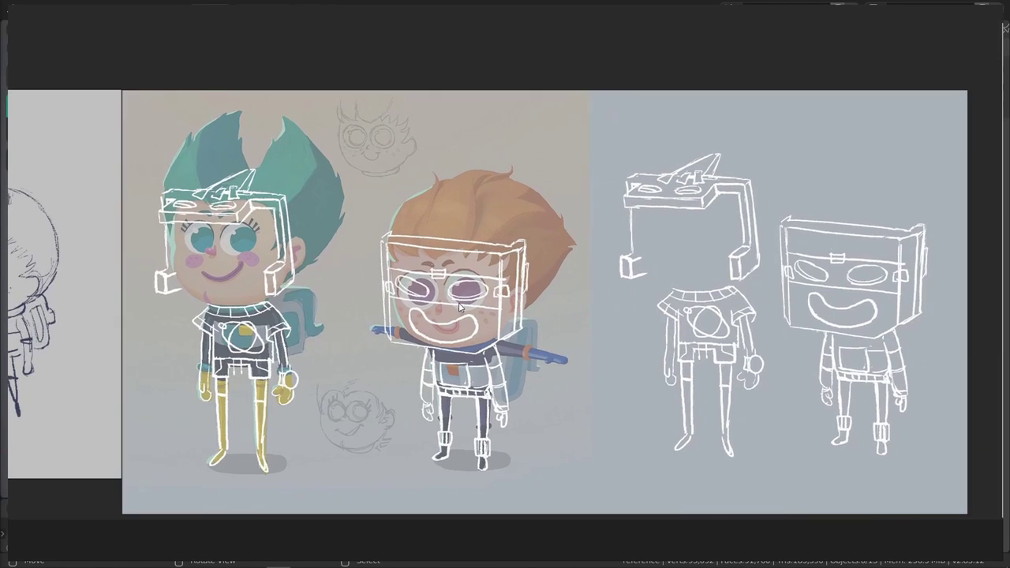
Examine the line sketch and coloured concept of the teal-haired character with goggles on the reference board
middle_click_drag(777, 328, 392, 316)
middle_click_drag(565, 313, 358, 380)
scroll(443, 357, "up", 2)
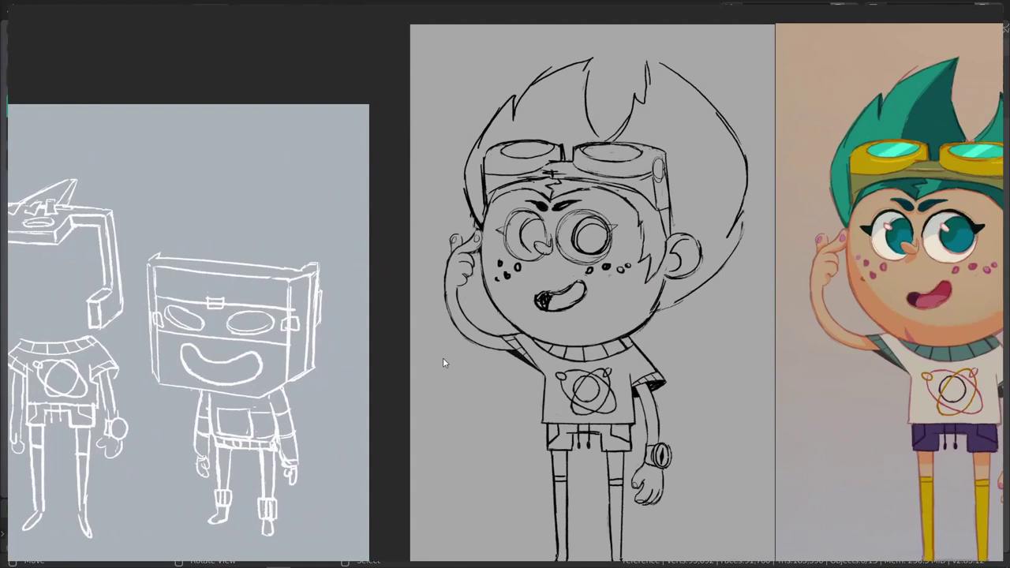
scroll(434, 357, "down", 3)
middle_click_drag(561, 388, 406, 348)
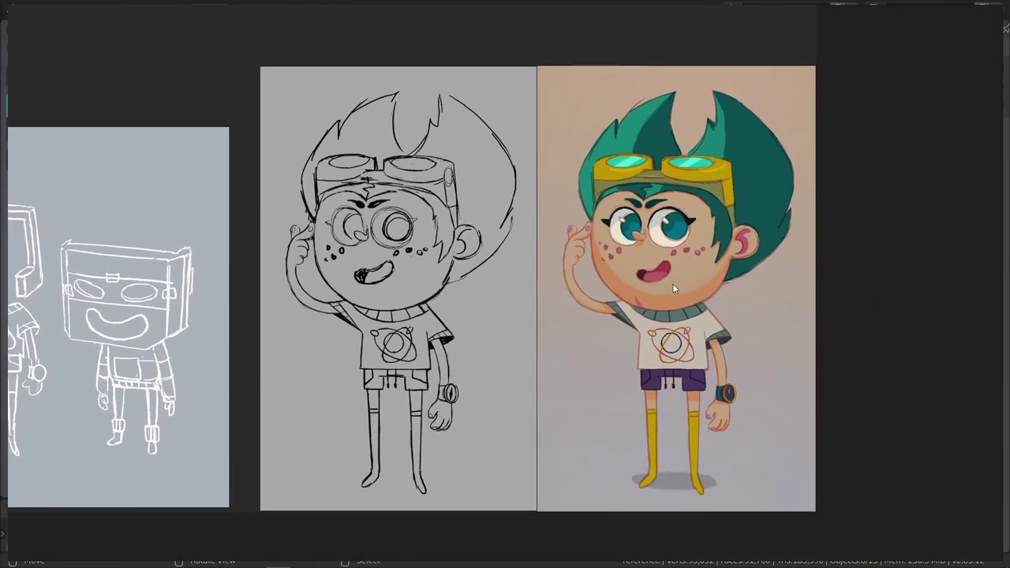
scroll(672, 283, "right", 1, "ctrl")
scroll(601, 251, "right", 1, "ctrl")
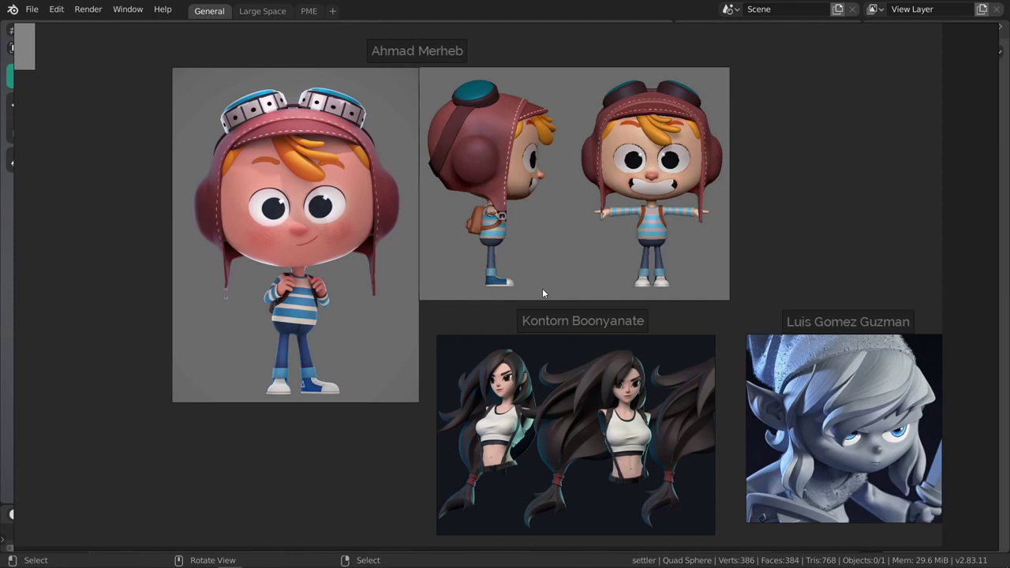
Examine the stylized 3D character reference with the red aviator cap, goggles and striped shirt up close
middle_click_drag(542, 290, 556, 299)
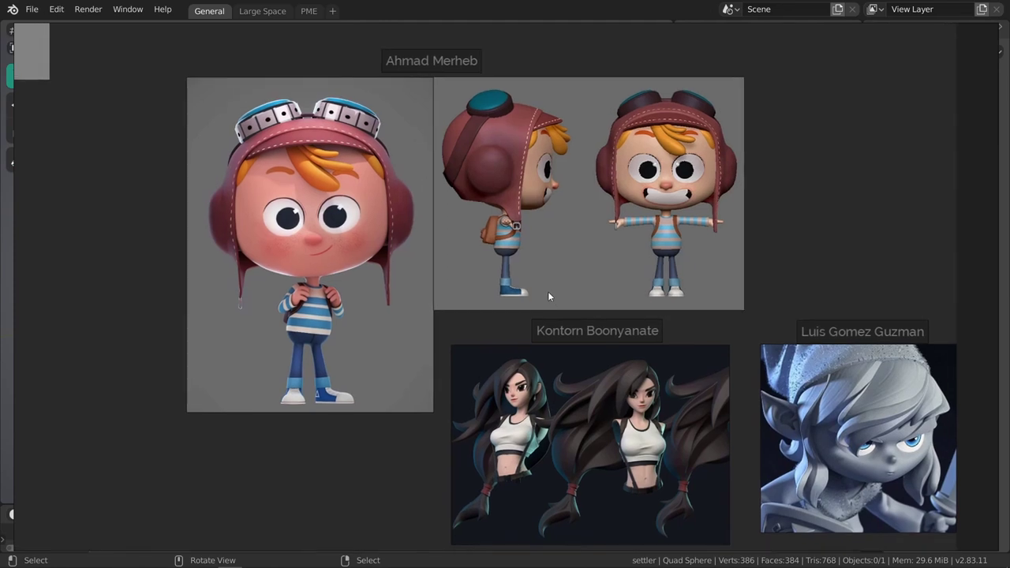
middle_click_drag(439, 262, 467, 271, "shift")
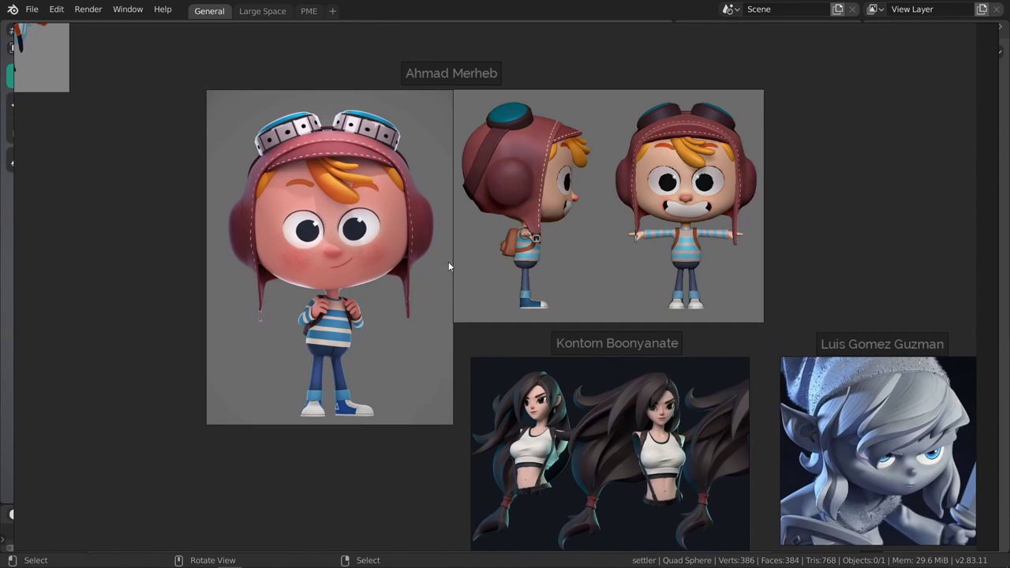
middle_click_drag(251, 233, 355, 265)
scroll(361, 258, "up", 2)
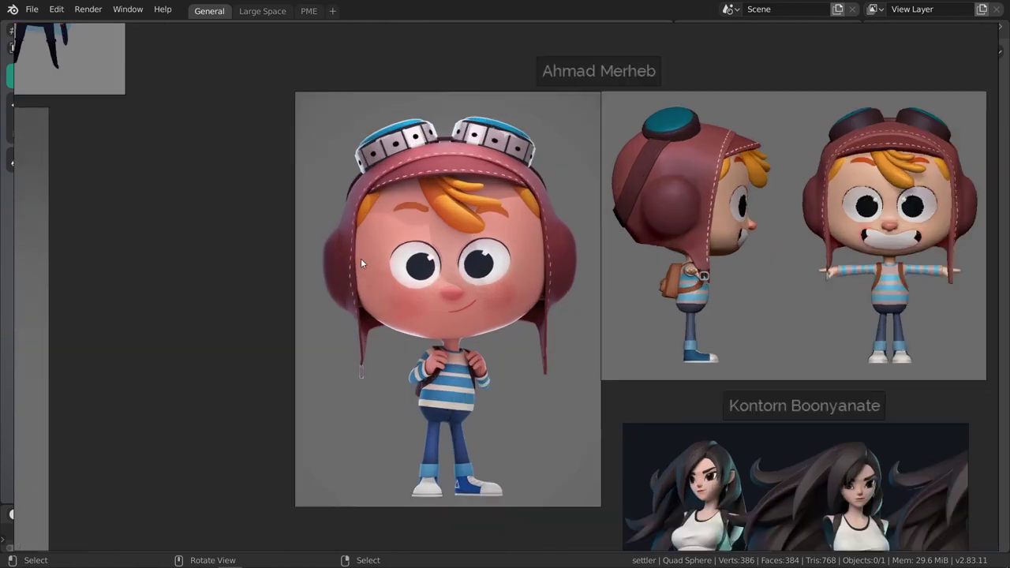
middle_click_drag(415, 245, 368, 242)
scroll(368, 247, "up", 1)
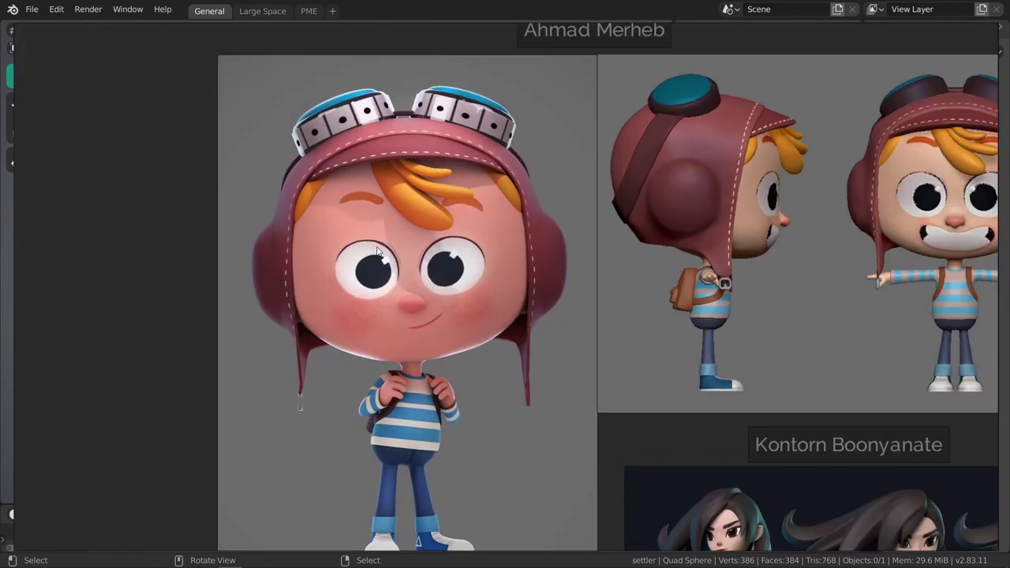
scroll(379, 252, "down", 2)
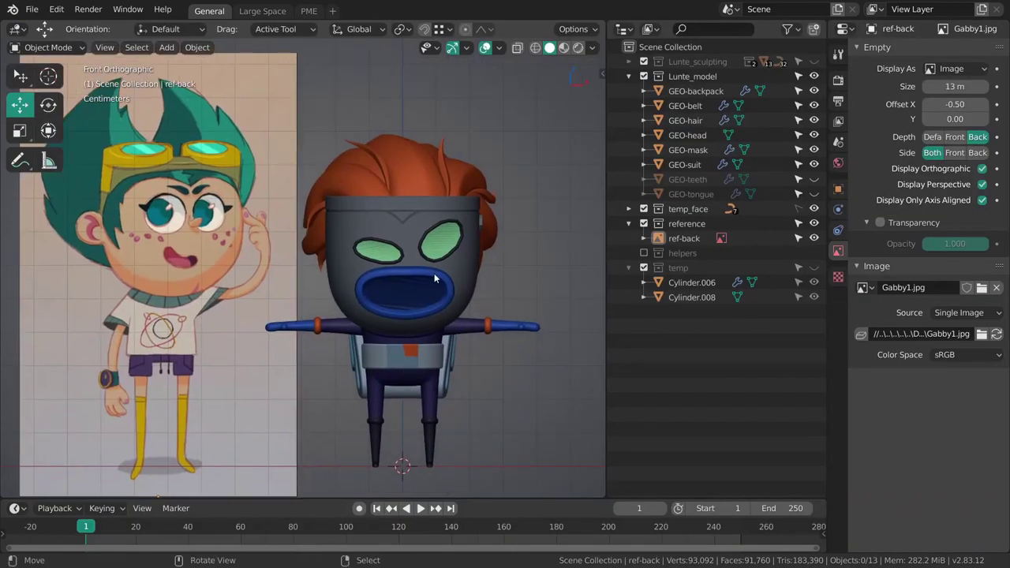
Compare the Lunte_sculpting and Lunte_model collections by switching their visibility, ending with only Lunte_model shown
left_click(444, 251)
key("alt+a")
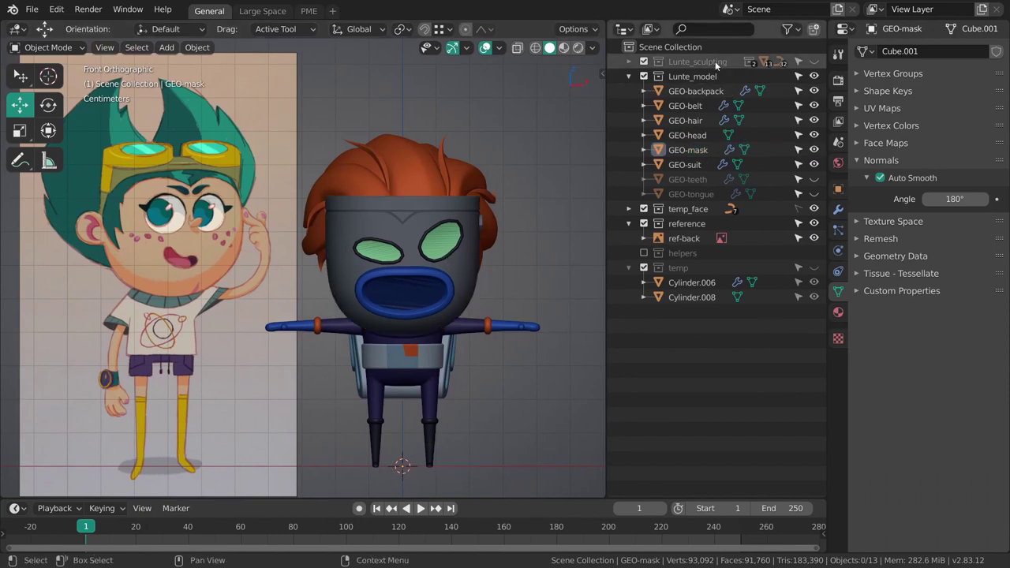
left_click(813, 75)
left_click(812, 76)
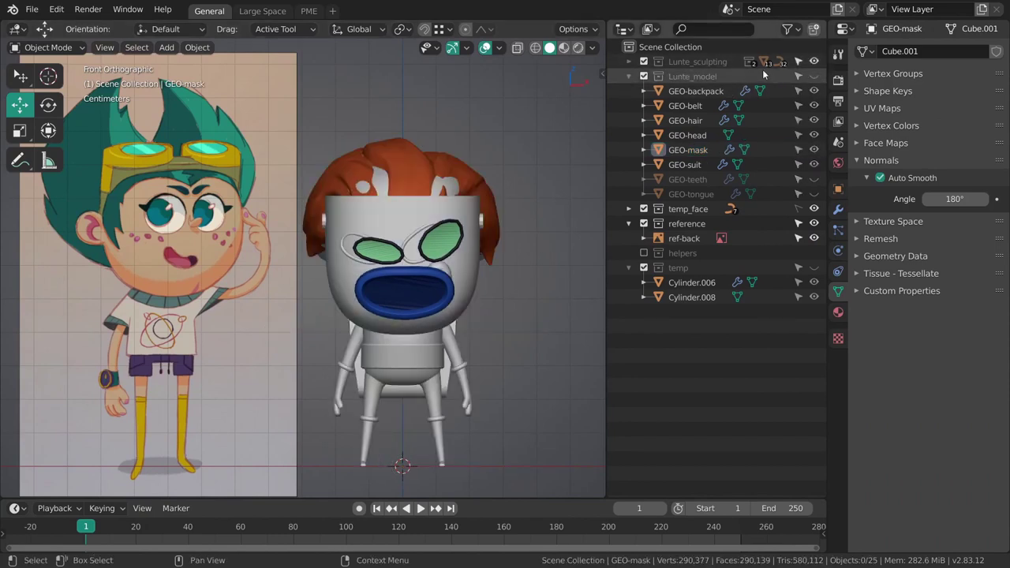
left_click(814, 61)
left_click(814, 76)
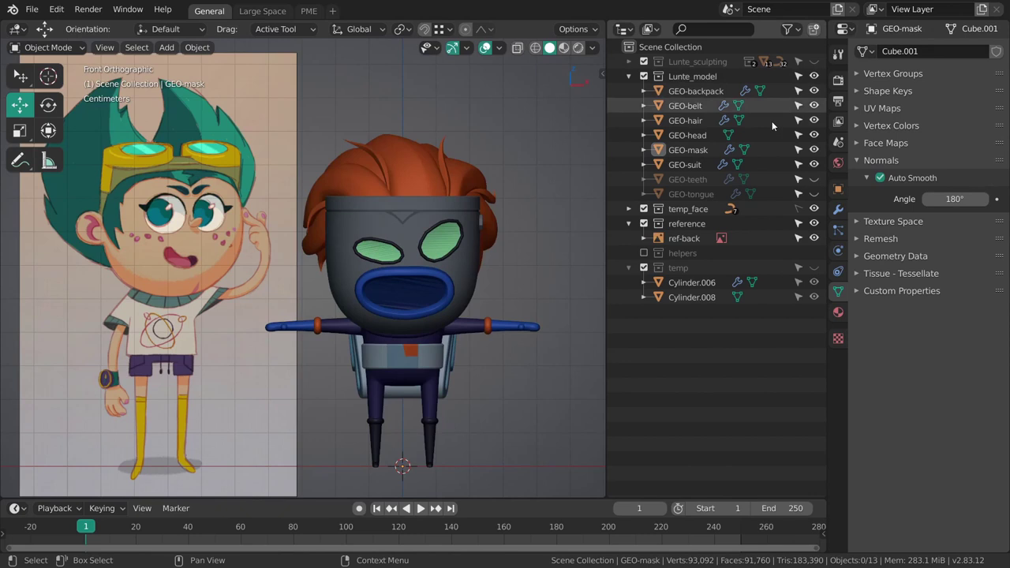
Inspect the Lunte model's mask, hair and backpack from the side
mouse_move(446, 291)
middle_mouse_down("shift")
mouse_move(442, 276)
mouse_move(455, 315)
mouse_move(431, 249)
mouse_move(450, 284)
mouse_move(363, 291)
mouse_move(413, 292)
mouse_move(392, 299)
middle_mouse_up("shift")
scroll(411, 294, "up", 2)
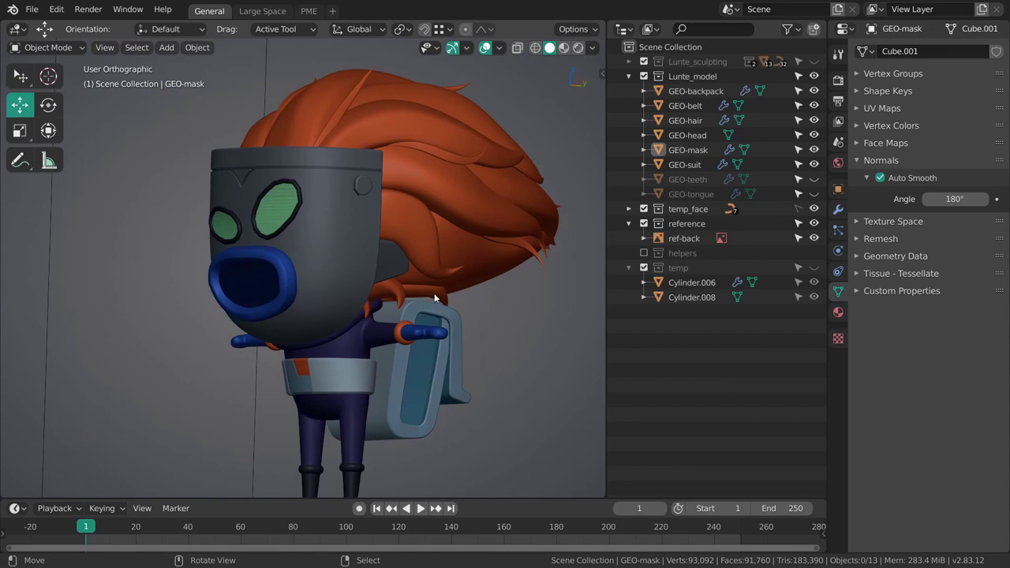
middle_click_drag(430, 296, 429, 270)
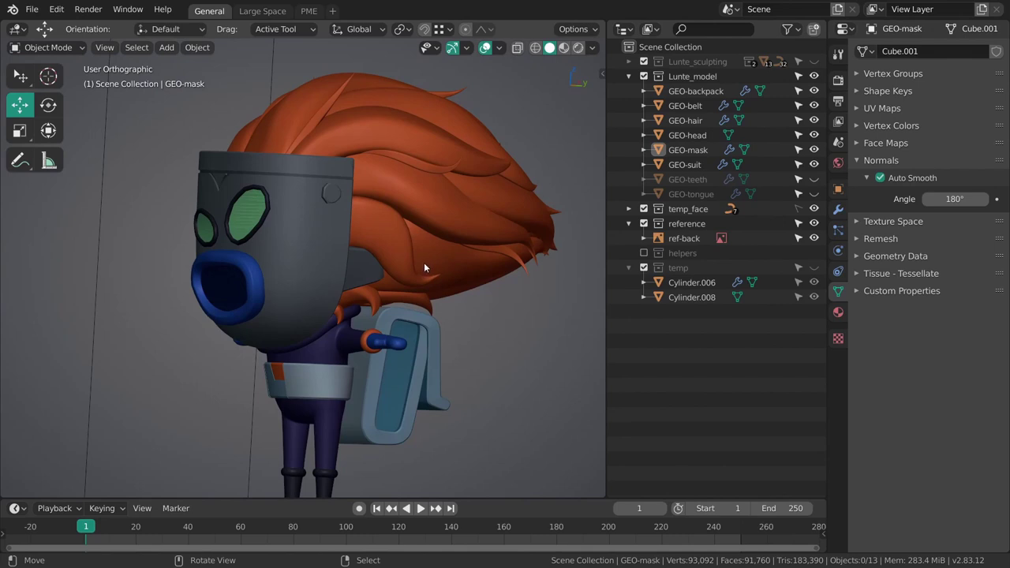
middle_click_drag(423, 268, 437, 219)
left_click(436, 213)
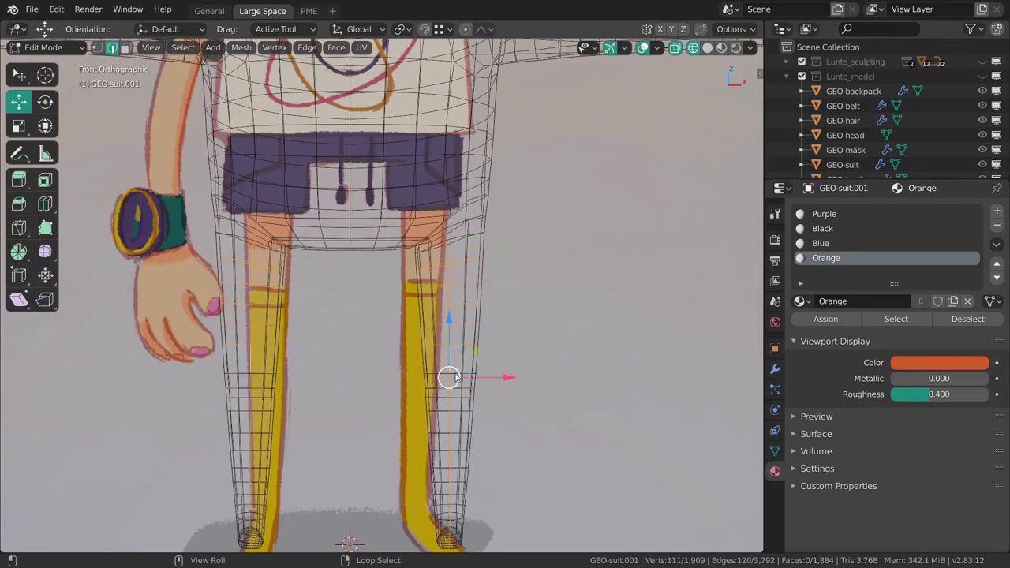
Add the lower leg edge loops of GEO-suit.001 to the selection and dissolve all the selected leg loops
key("ctrl+z")
middle_click_drag(458, 377, 422, 299, "shift")
scroll(434, 295, "up", 2)
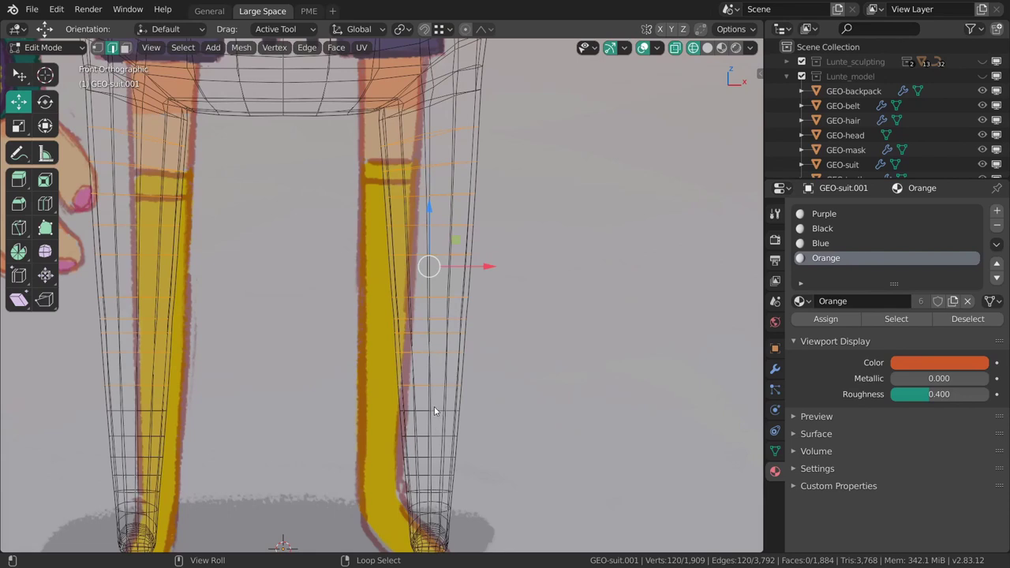
middle_click_drag(437, 427, 438, 303, "shift")
middle_click_drag(438, 303, 438, 276, "ctrl")
key("ctrl+z")
right_click(439, 276, "alt+shift")
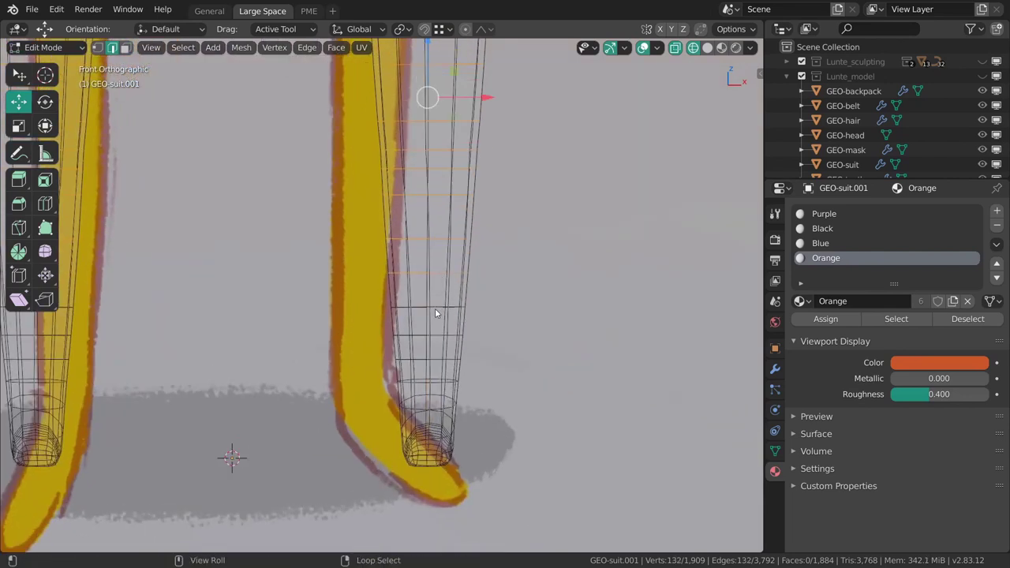
right_click(435, 307, "alt+shift")
right_click(436, 340, "alt+shift")
key("ctrl+x")
middle_click_drag(454, 393, 449, 213, "ctrl")
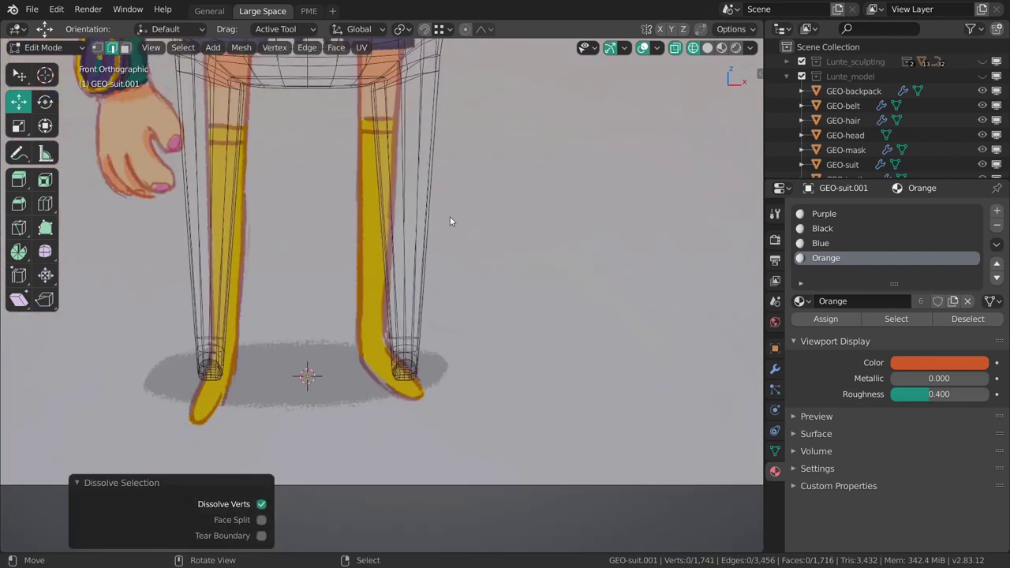
Dissolve the remaining edge loop at the top of the legs, just below the hips
middle_click_drag(454, 87, 425, 328, "shift")
middle_click_drag(418, 300, 405, 354, "ctrl")
right_click(396, 342, "alt")
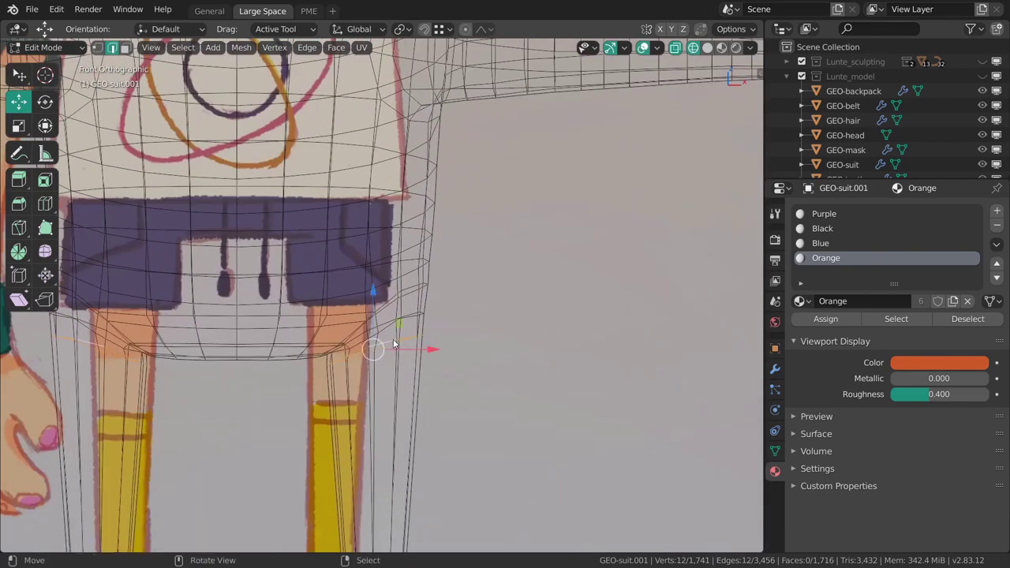
key("ctrl+x")
Select the edge loops of GEO-suit.001 along the arm from the shoulder to the wrist and dissolve them
middle_click_drag(514, 268, 439, 472, "shift")
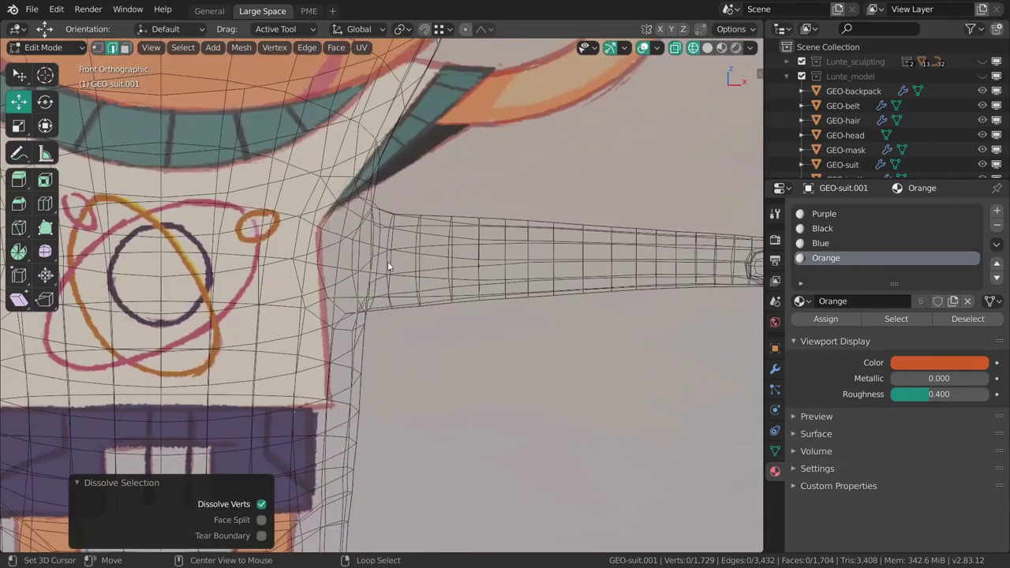
left_click(387, 266, "alt")
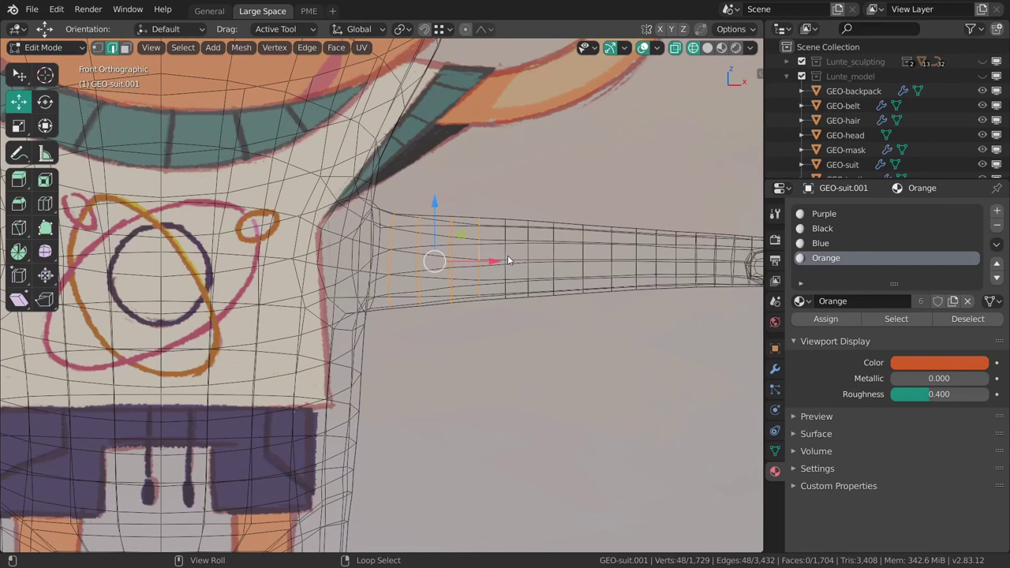
left_click(507, 260, "alt+shift")
middle_click_drag(507, 260, 411, 286, "shift")
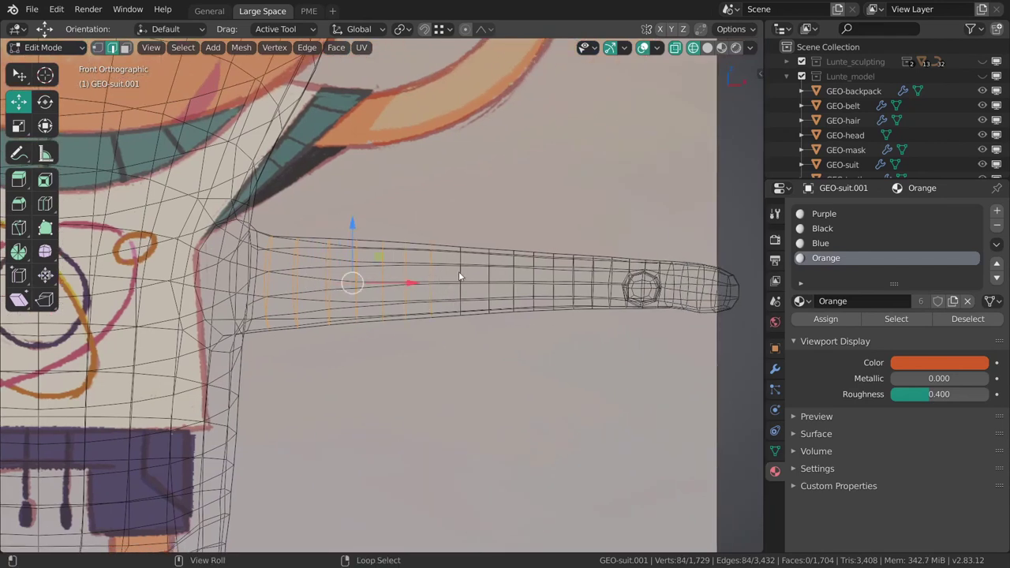
key("ctrl+z")
right_click(559, 275, "alt+shift")
right_click(575, 278, "alt+shift")
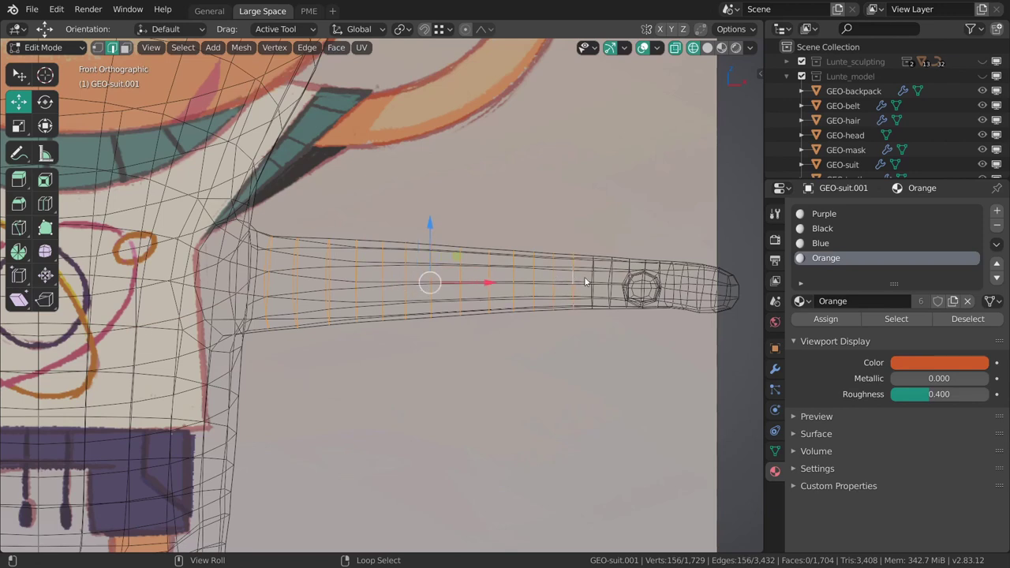
right_click(598, 279, "alt+shift")
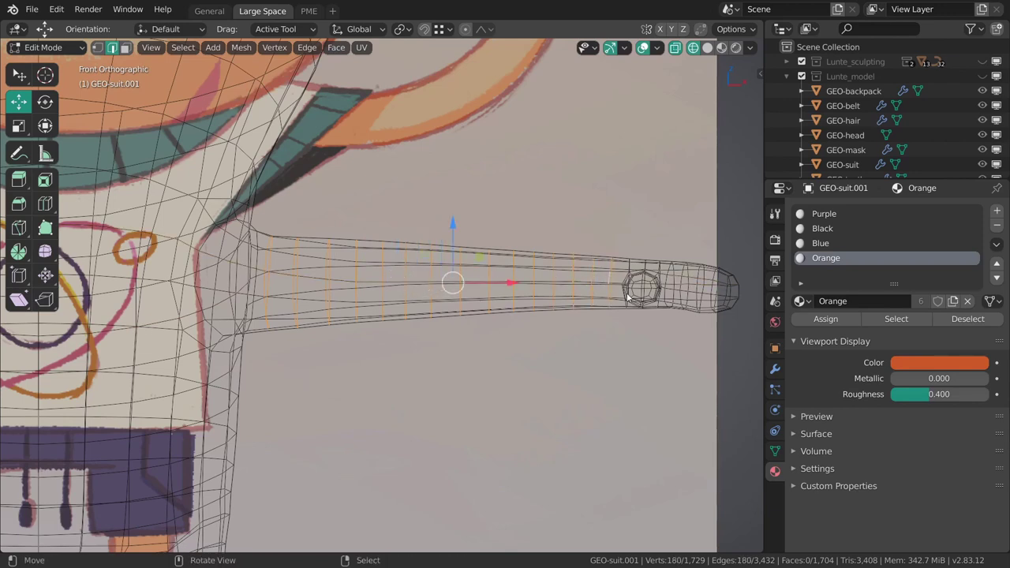
scroll(629, 296, "down", 2)
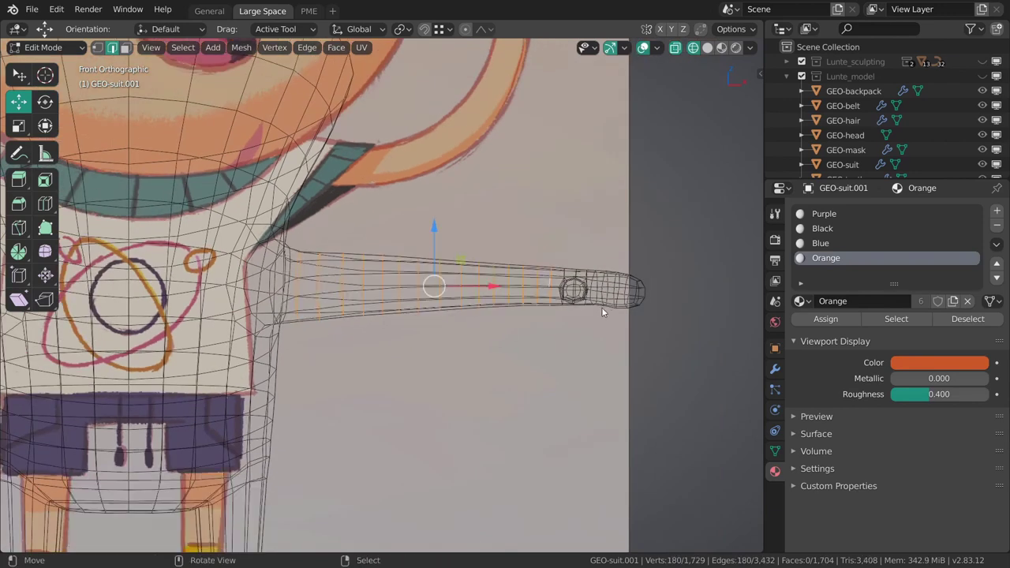
key("ctrl+x")
scroll(614, 249, "down", 5)
scroll(462, 332, "up", 10)
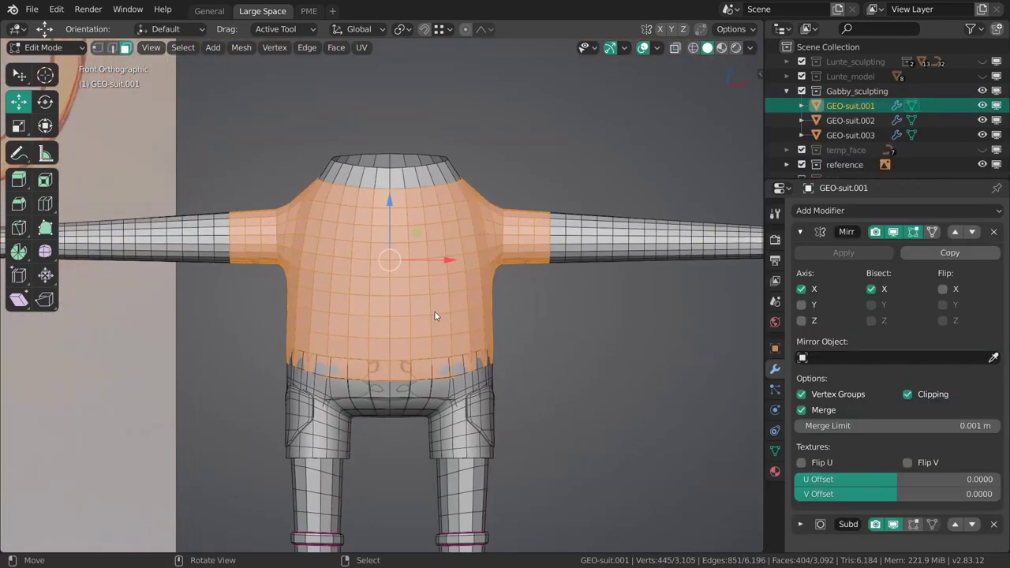
Duplicate the selected torso and upper-arm faces in place and separate them from GEO-suit.001 into their own object
key("g")
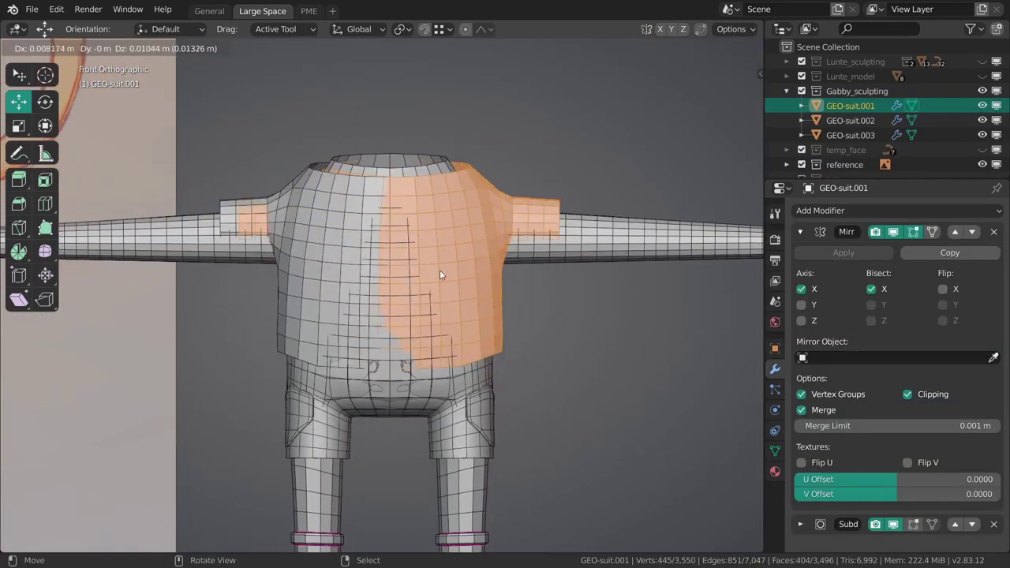
right_click(440, 271)
key("p")
left_click(435, 275)
key("ctrl+Tab")
left_click(395, 300)
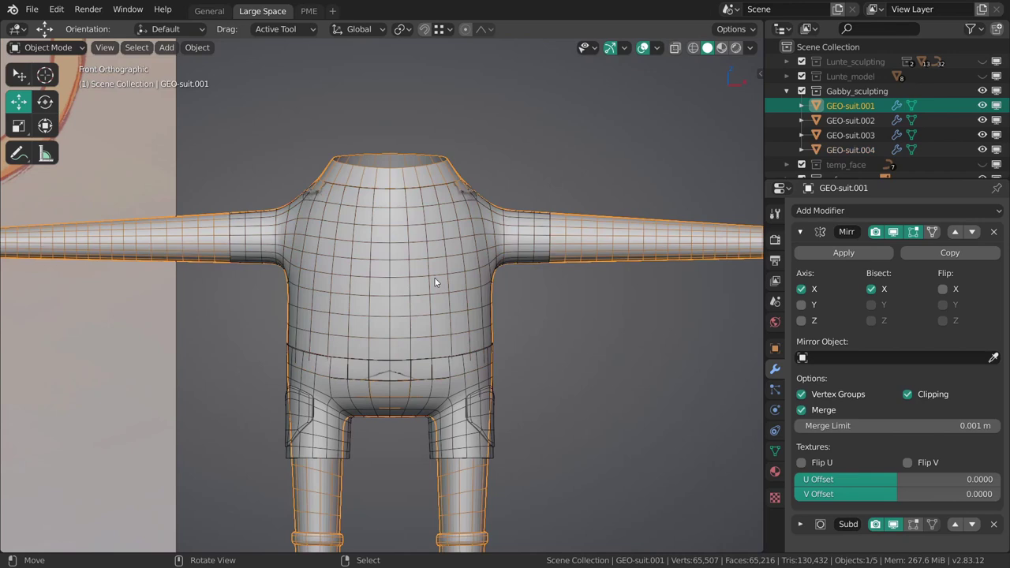
Fatten the whole separated shirt mesh GEO-suit.004 slightly outward so it sits over the body
left_click(435, 282)
key("Tab")
scroll(518, 336, "up", 2)
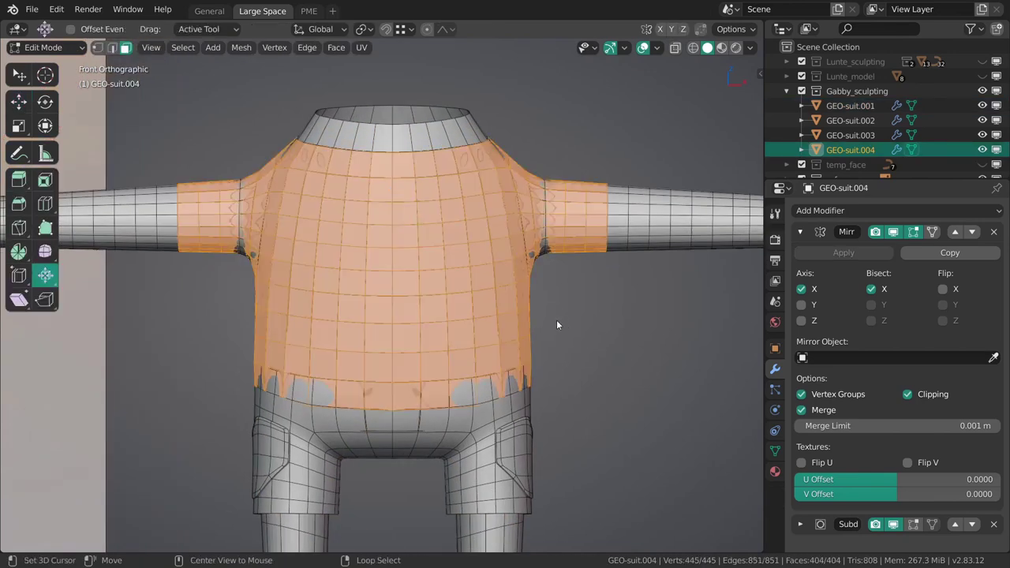
key("alt+s")
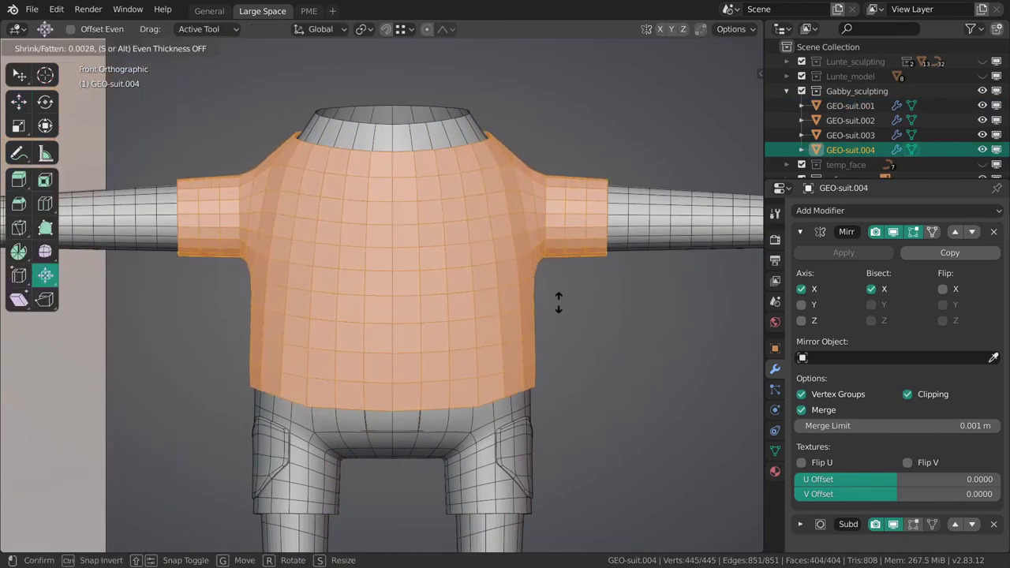
left_click(559, 311)
scroll(478, 301, "down", 4)
key("alt+a")
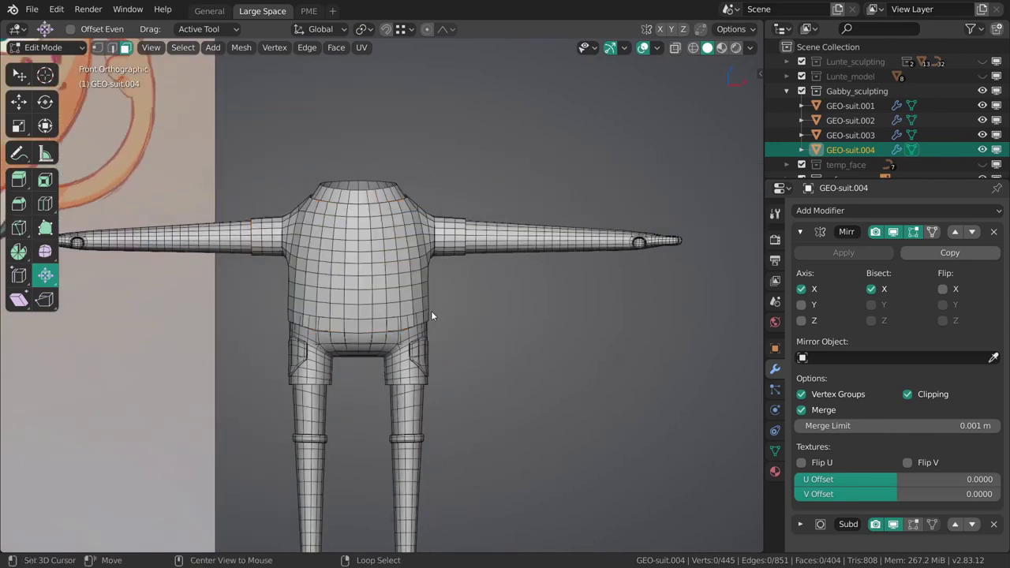
Select the bottom edge loop of the shirt and flatten it by scaling along the Z axis
scroll(426, 313, "up", 4)
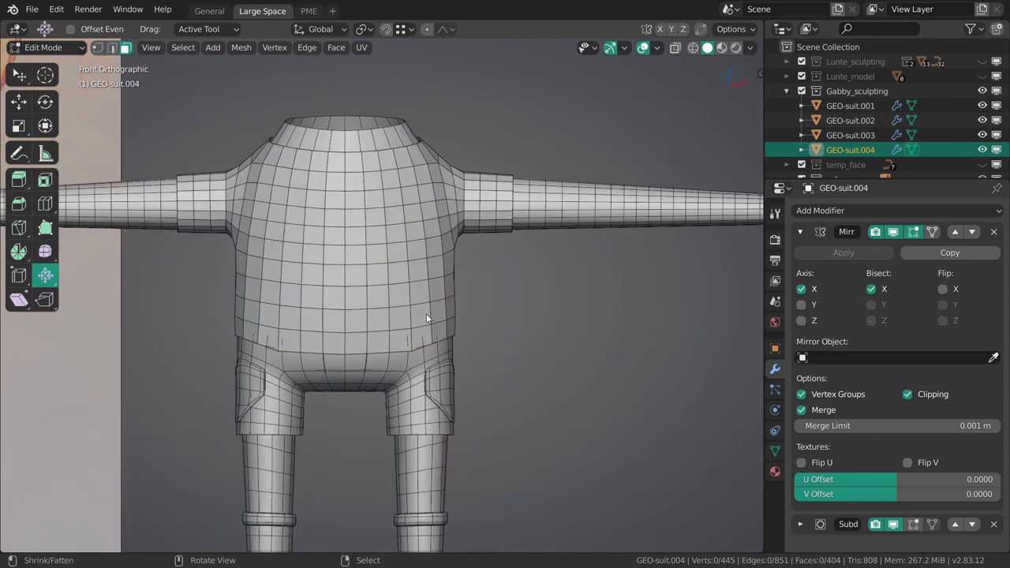
left_click(409, 352, "alt")
middle_click_drag(409, 352, 450, 310, "shift")
key("shift+space")
key("s")
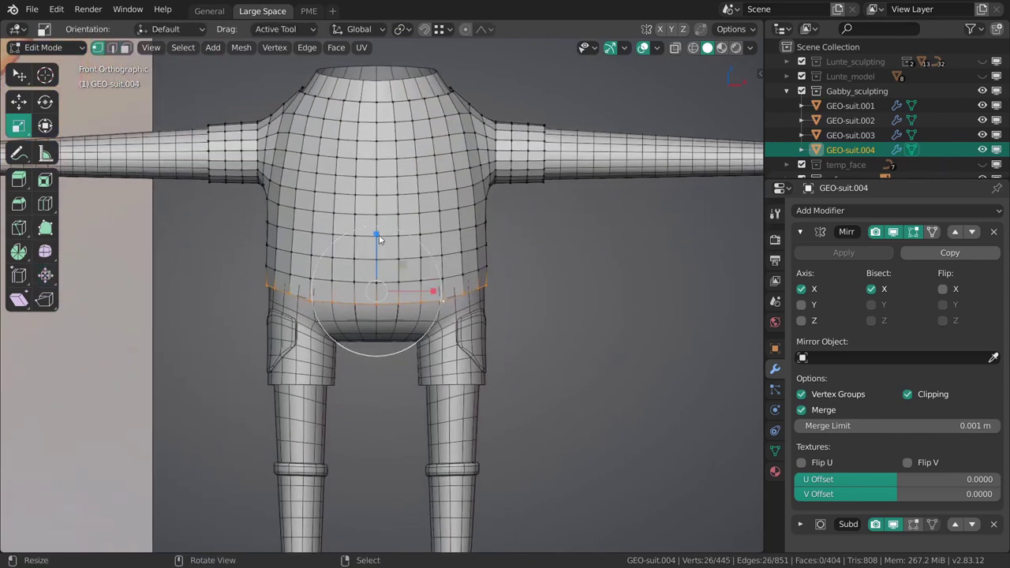
left_click_drag(379, 239, 377, 250)
key("shift+space")
key("s")
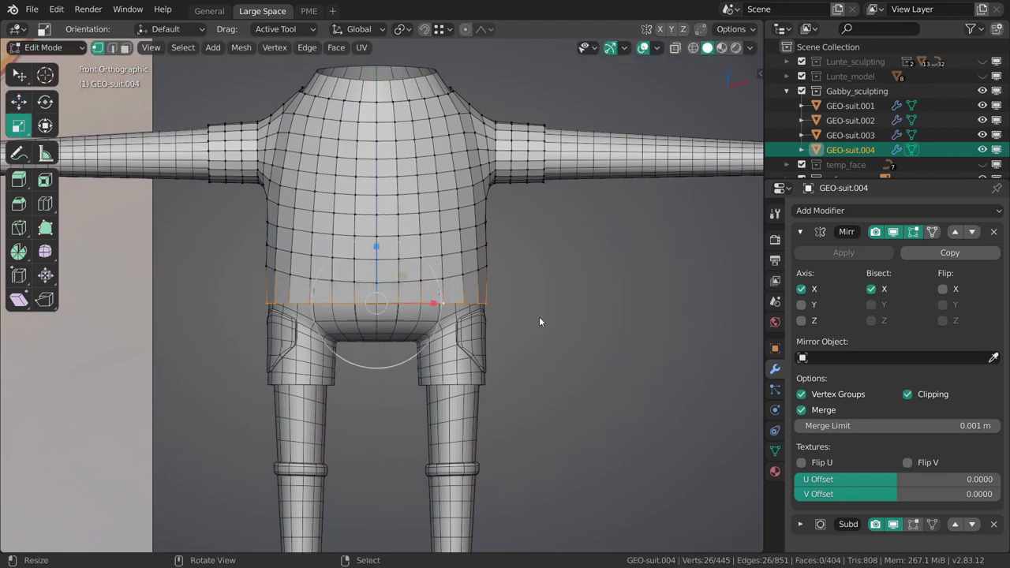
left_click_drag(539, 316, 546, 314)
Select an edge loop on the shirt mesh as seen from the right side
key("grave")
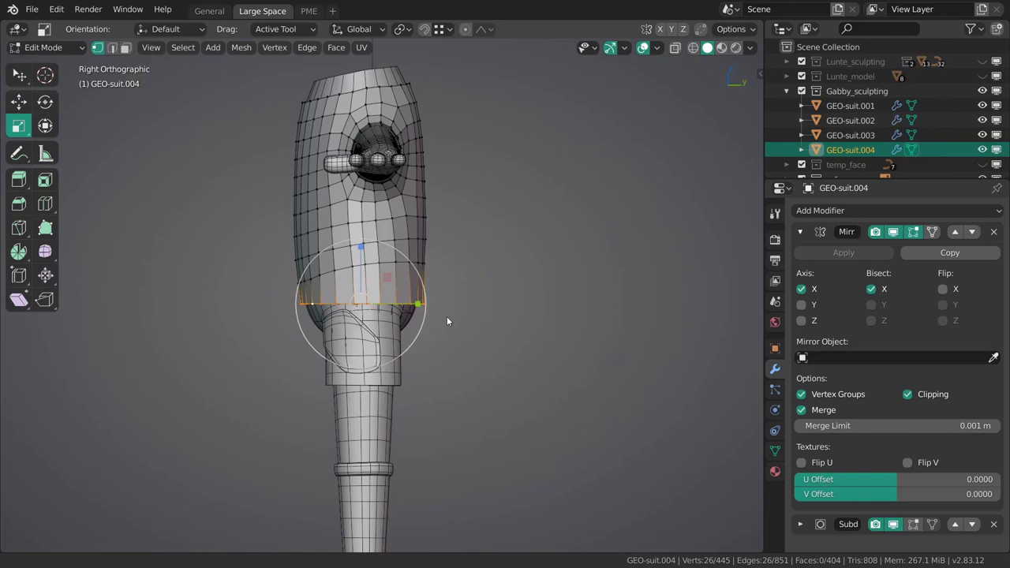
scroll(418, 281, "up", 2)
middle_click_drag(385, 258, 393, 279, "shift")
right_click(406, 278, "alt")
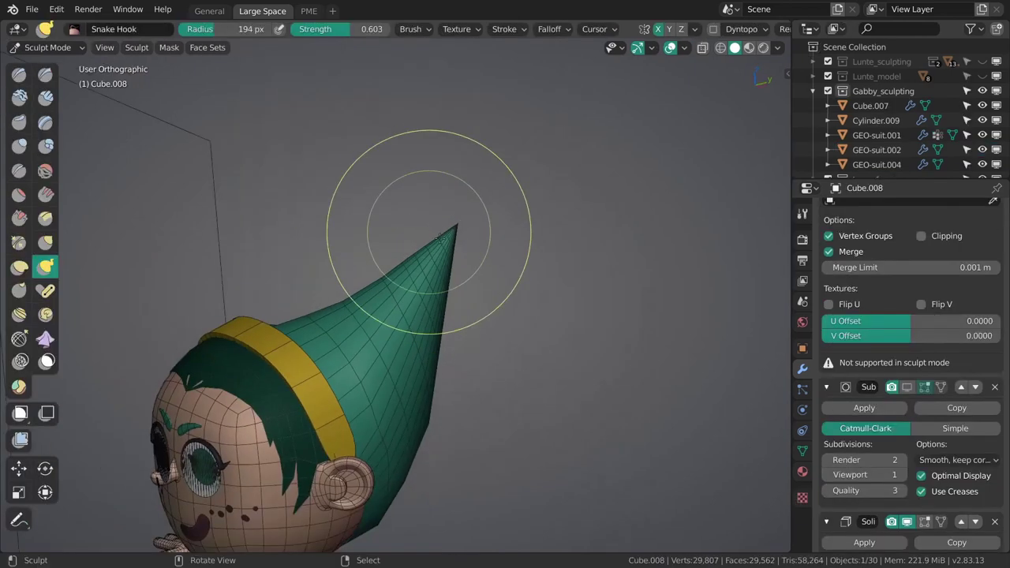
Pull the tip of the hair Cube.008 with the Snake Hook brush and enlarge the brush radius to 267 px
mouse_move(405, 214)
left_mouse_down()
mouse_move(456, 226)
mouse_move(401, 201)
mouse_move(410, 204)
left_mouse_up()
key("f")
left_click(431, 217)
key("KP_1")
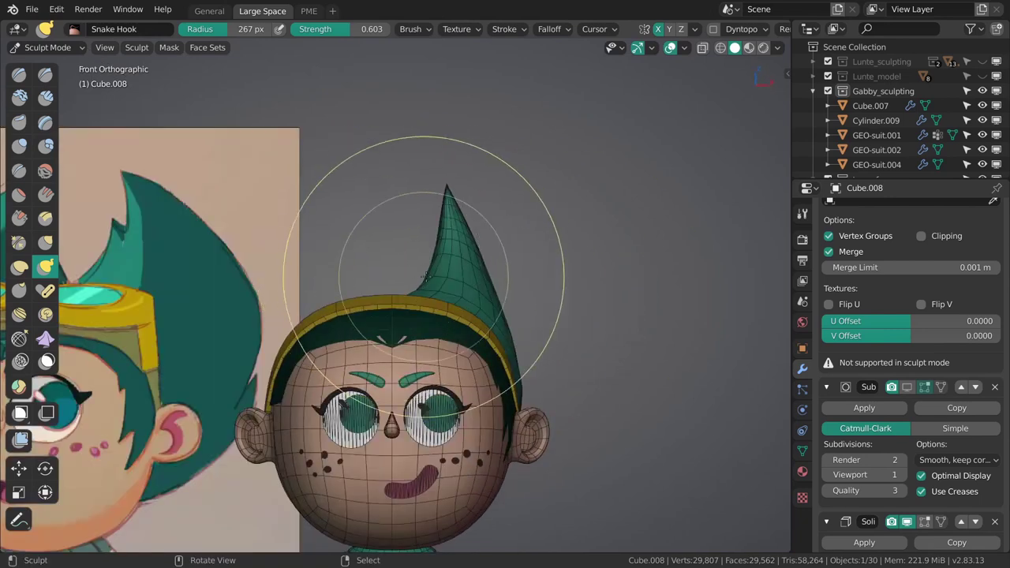
Change the sculpt options so that the hair's Mirror and Solidify modifiers are evaluated while sculpting
scroll(710, 29, "down", 3)
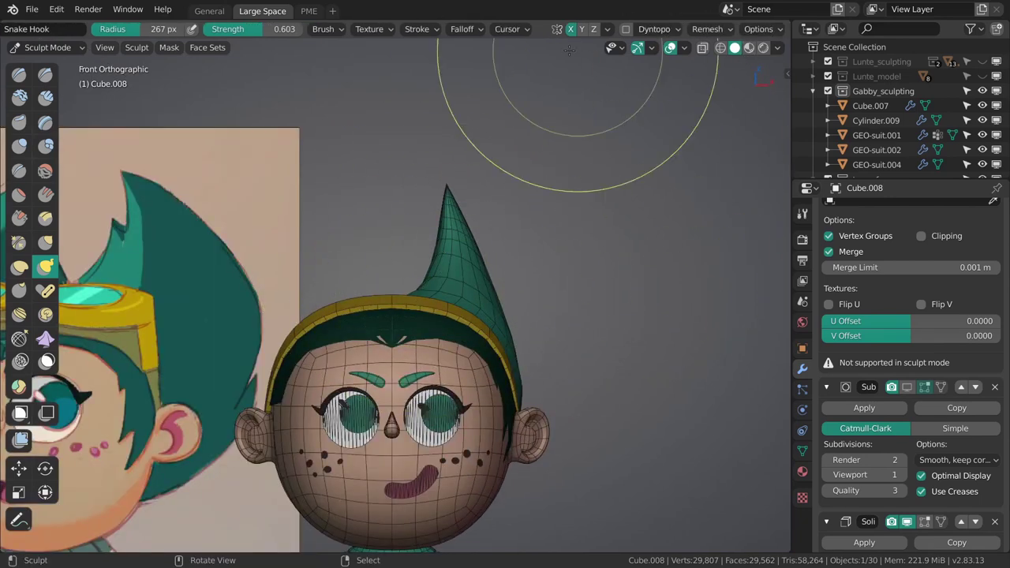
left_click(755, 29)
left_click(827, 105)
Resize the Snake Hook brush and bend the hair quiff into a curved, pointed shape from several angles
middle_click_drag(440, 192, 486, 115, "ctrl")
key("f")
left_click(530, 114)
mouse_move(474, 113)
left_mouse_down()
mouse_move(456, 100)
mouse_move(466, 117)
left_mouse_up()
mouse_move(467, 119)
middle_mouse_down("ctrl")
mouse_move(429, 234)
mouse_move(444, 252)
middle_mouse_up("ctrl")
left_click_drag(443, 252, 459, 266)
mouse_move(461, 265)
middle_mouse_down()
mouse_move(482, 292)
mouse_move(379, 260)
middle_mouse_up()
left_click_drag(369, 204, 389, 207)
middle_click_drag(354, 219, 379, 158, "ctrl")
key("f")
middle_click_drag(485, 102, 545, 198)
Collapse the hair's Mirror, Subdivision and Solidify modifier settings and toggle the subdivision's viewport display on and off again
scroll(907, 392, "up", 5)
left_click(826, 232)
left_click(826, 277)
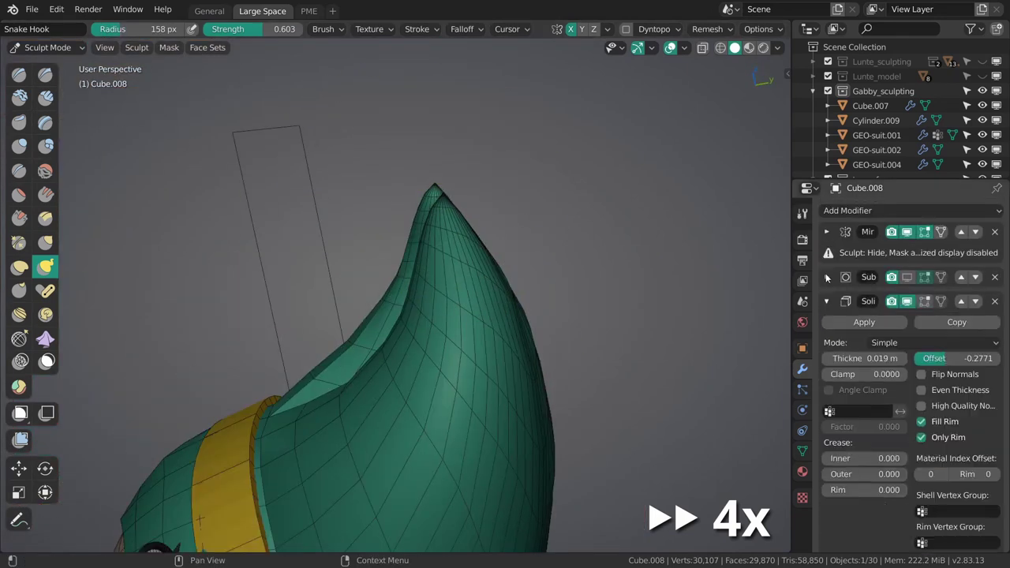
left_click(906, 277)
left_click(906, 277)
left_click(826, 302)
Refine the hair's silhouette with further Snake Hook strokes from different sides and adjust the brush strength
middle_click_drag(410, 300, 456, 251)
left_click_drag(460, 241, 461, 249)
mouse_move(461, 249)
middle_mouse_down()
mouse_move(394, 300)
mouse_move(402, 252)
middle_mouse_up()
key("f")
left_click_drag(418, 311, 403, 306)
middle_click_drag(402, 306, 442, 236)
left_click_drag(347, 189, 339, 197)
middle_click_drag(394, 221, 476, 280)
key("shift+f")
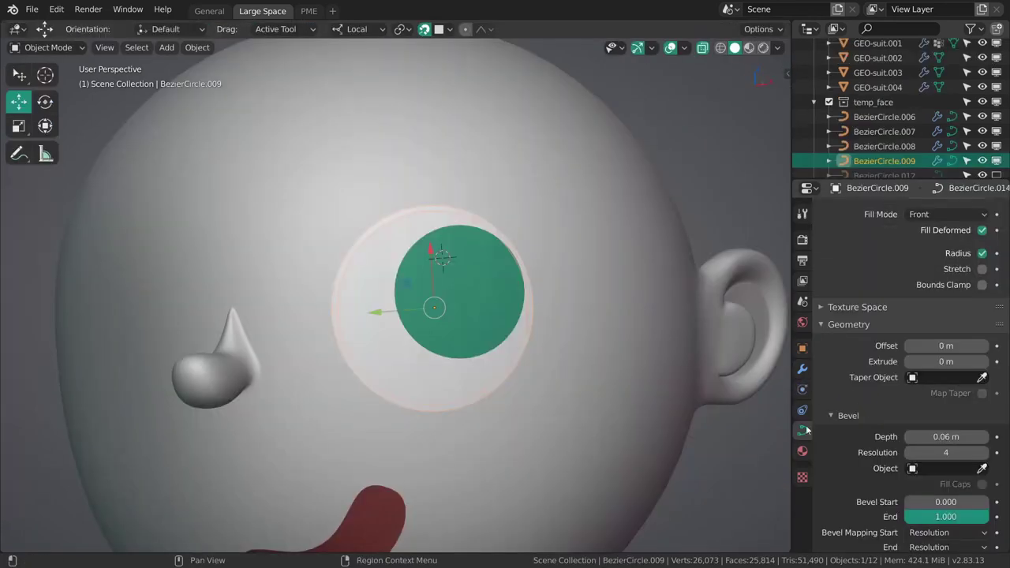
Assign the Black material to the eye curve BezierCircle.009
left_click(802, 450)
left_click(828, 272)
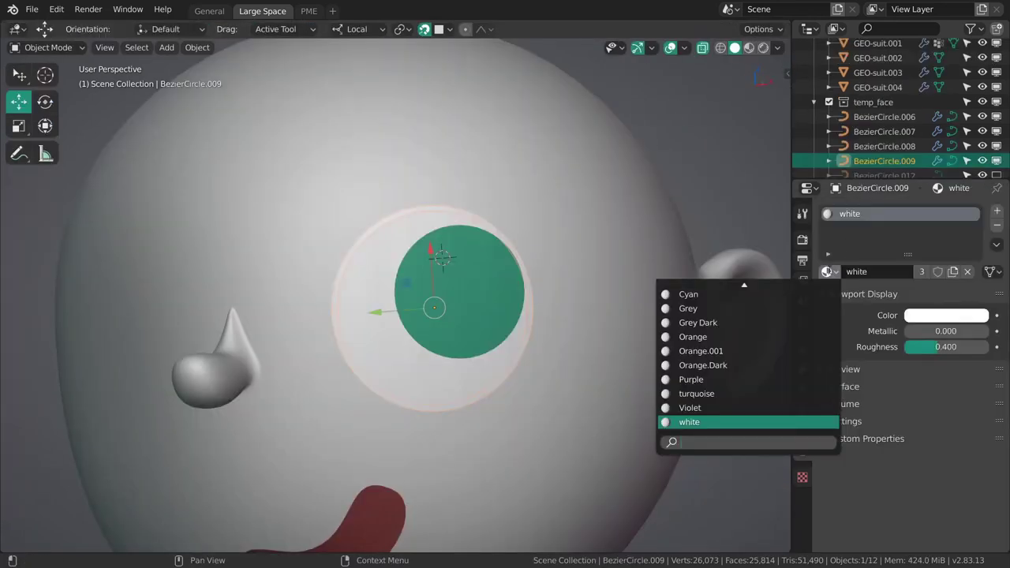
type("blac")
key("Return")
middle_click_drag(541, 314, 554, 322)
scroll(545, 336, "up", 1)
scroll(462, 284, "down", 5)
scroll(460, 281, "up", 2)
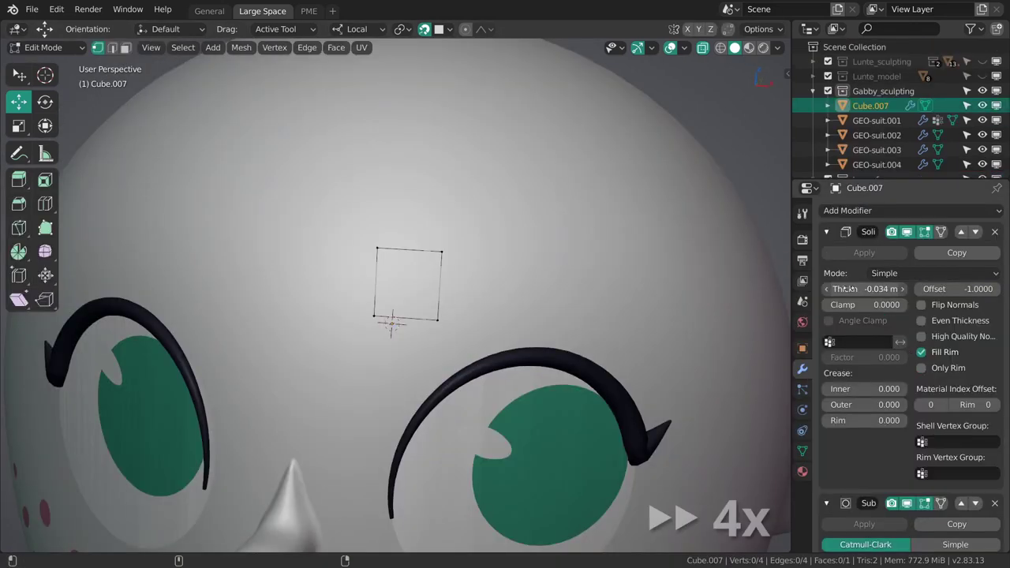
Scale the small plane Cube.007 above the eye and set its Solidify thickness to -0.968 m and offset to -0.1928
key("Tab")
left_click_drag(373, 297, 370, 297)
scroll(583, 316, "up", 2)
middle_click_drag(576, 316, 658, 317)
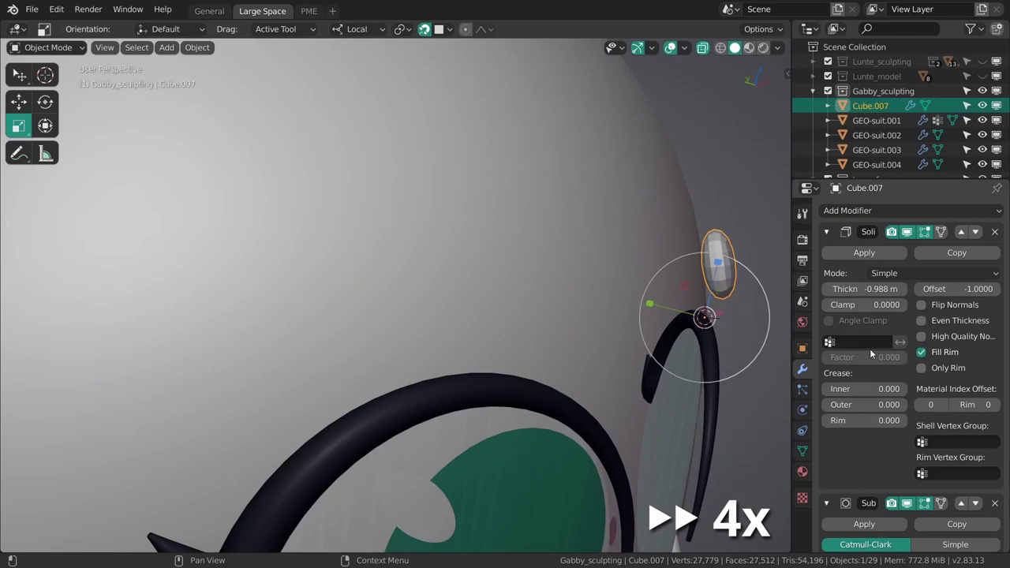
scroll(873, 349, "down", 1)
mouse_move(961, 257)
left_mouse_down()
mouse_move(983, 261)
mouse_move(960, 257)
left_mouse_up()
middle_click_drag(584, 299, 482, 287)
scroll(418, 309, "down", 3)
Tilt the eyebrow plane by moving its corner vertices and select its two outer vertices
key("Tab")
left_click(19, 75)
left_click_drag(388, 264, 376, 284)
left_click(451, 256)
left_click(456, 306, "shift")
middle_click_drag(459, 293, 471, 285)
Extrude the eyebrow's outer edge twice toward the temple and taper the end into a narrow tip
key("e")
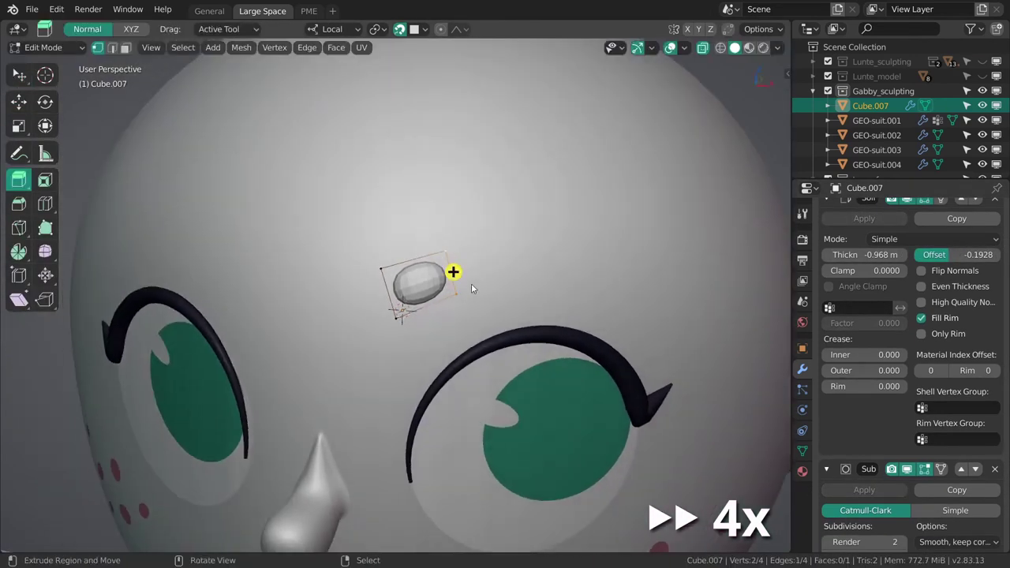
left_click_drag(471, 285, 524, 265)
left_click_drag(585, 278, 623, 275)
scroll(544, 260, "up", 1)
key("w")
left_click(561, 251)
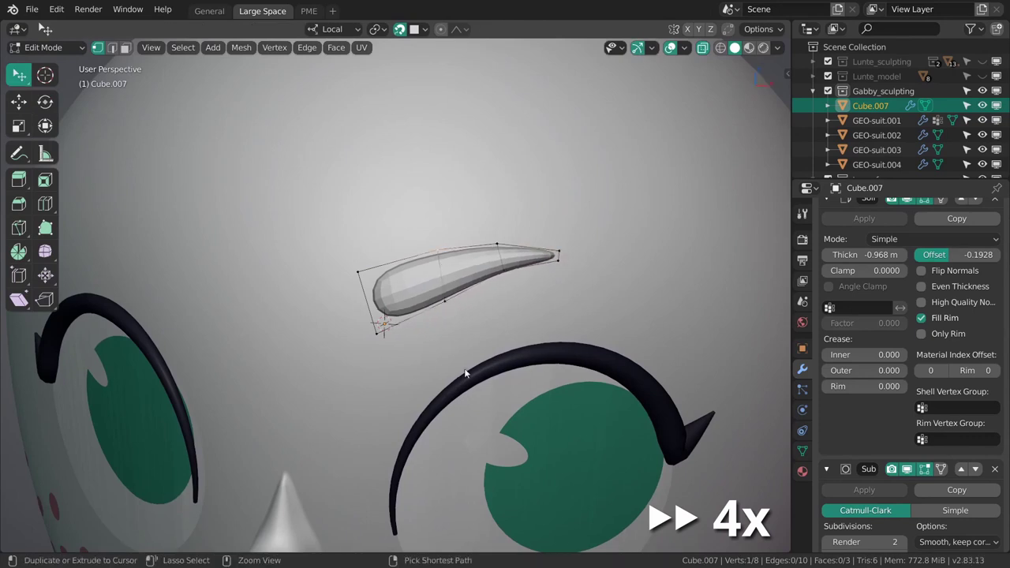
Link the green iris material to the eyebrow Cube.007
key("Tab")
middle_click_drag(465, 373, 468, 442, "ctrl")
left_click(495, 364, "shift")
key("ctrl+l")
left_click(421, 288)
middle_click_drag(410, 395, 405, 345, "ctrl")
Add a loop cut across the thick inner part of the eyebrow
key("Tab")
key("w")
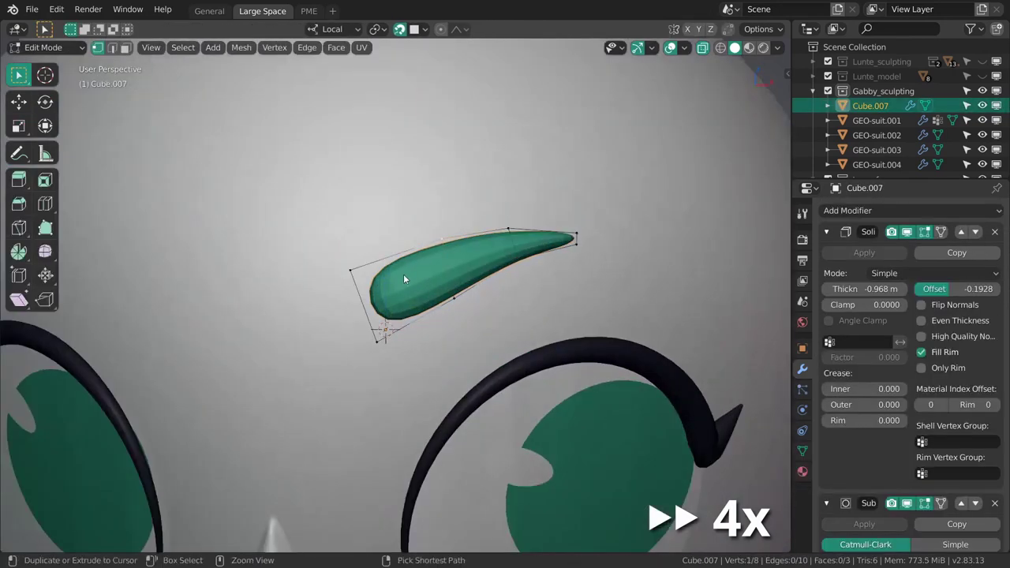
key("ctrl+r")
left_click(404, 279)
left_click(408, 280)
Shift the eyebrow's middle loop and individual vertices to round its inner end and sharpen its outer tip
left_click(448, 268, "alt")
key("g")
left_click_drag(414, 251, 402, 251)
left_click_drag(351, 271, 350, 279)
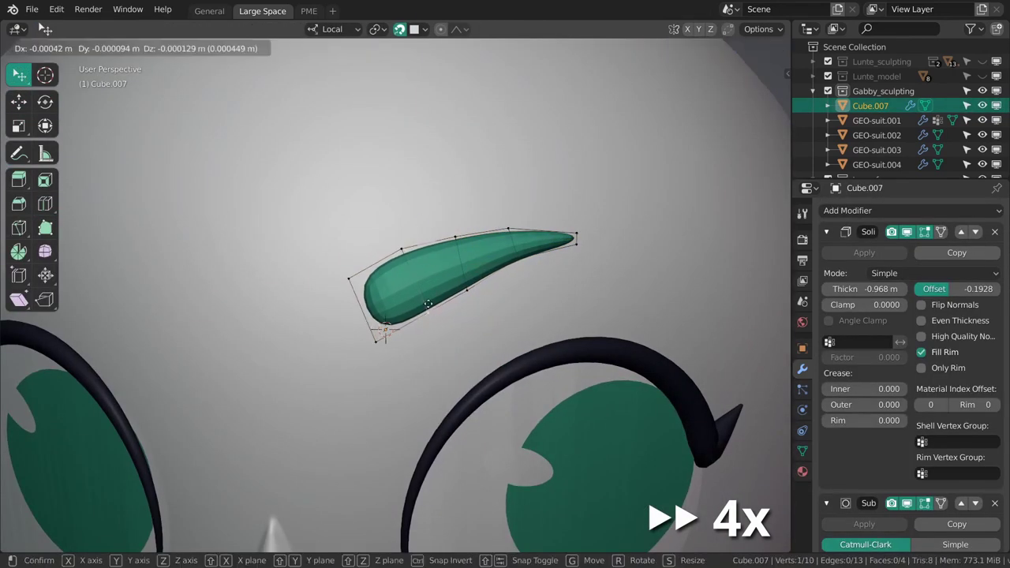
left_click_drag(467, 289, 470, 285)
left_click_drag(577, 244, 572, 245)
key("Tab")
middle_click_drag(481, 312, 479, 318, "ctrl")
key("Tab")
left_click(424, 311)
key("Tab")
right_click(384, 286)
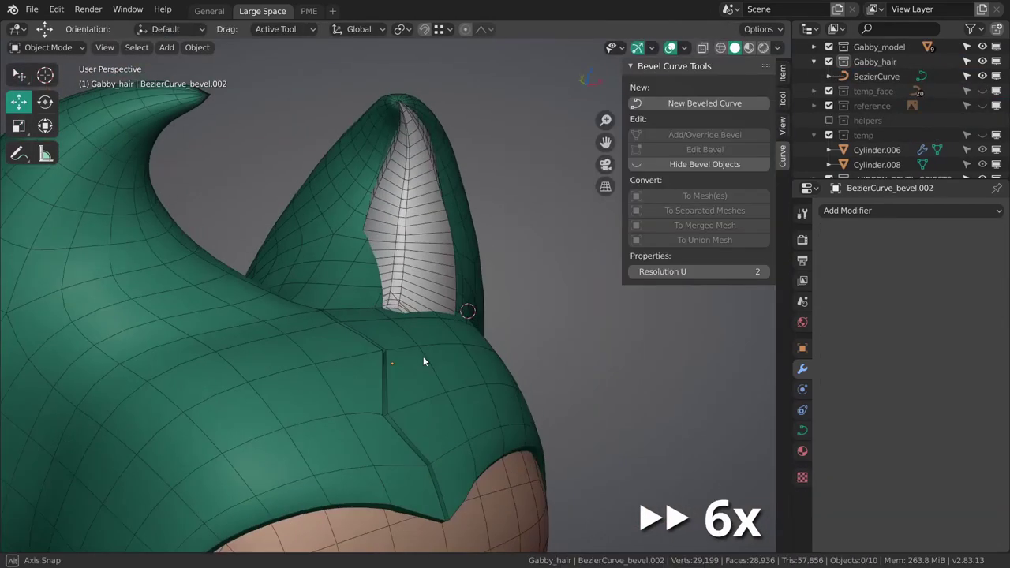
Edit the bevel profile of the hair strand curve, moving its points and handles to reshape the cross-section, and finish the bevel edit
left_click(410, 229)
left_click(704, 149)
middle_click_drag(423, 360, 394, 426)
left_click_drag(410, 423, 403, 430)
middle_click_drag(403, 430, 441, 316)
left_click_drag(392, 336, 360, 300)
middle_click_drag(442, 339, 584, 442)
left_click_drag(412, 333, 423, 330)
middle_click_drag(422, 330, 473, 355)
left_click(19, 102)
scroll(495, 346, "down", 2)
left_click(698, 87)
Lower a value in the hair strand's curve data settings and reposition one of its control points
left_click(802, 430)
left_click_drag(946, 272, 915, 273)
middle_click_drag(473, 284, 553, 292)
left_click(45, 206)
left_click(19, 74)
middle_click_drag(505, 332, 355, 348)
left_click_drag(370, 218, 391, 229)
key("g")
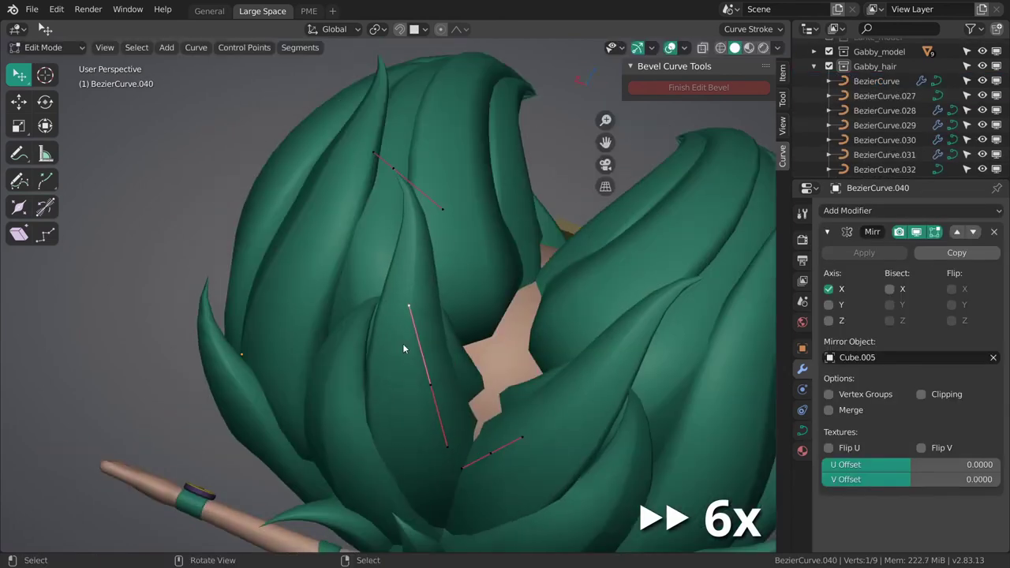
Move the control point handles of the hair strand BezierCurve.040 to adjust how it curves against the neighbouring strands
key("g")
left_click(461, 182)
middle_click_drag(461, 182, 372, 360)
key("Tab")
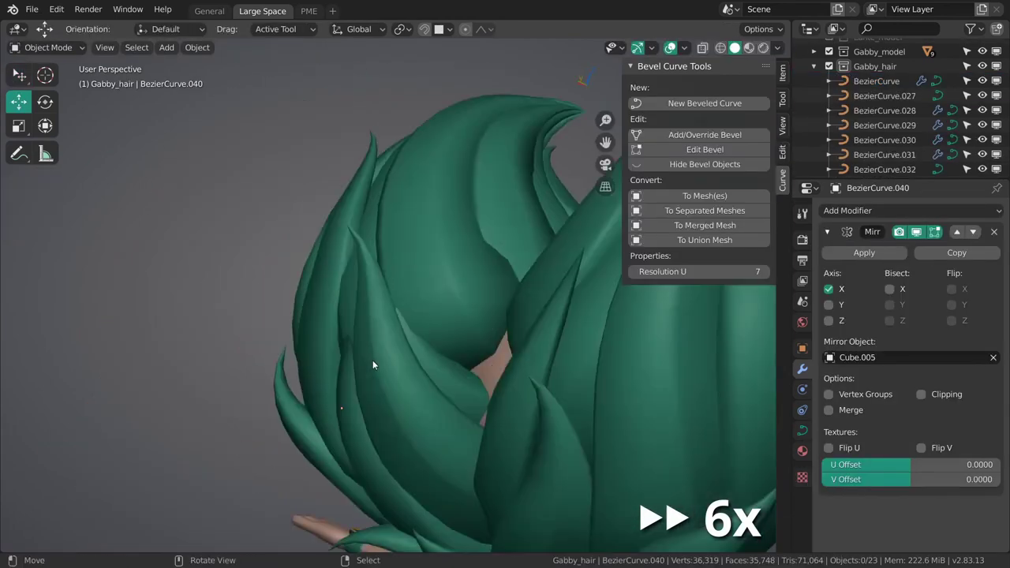
key("Tab")
key("g")
key("Tab")
Reposition two control points of the hair strand BezierCurve.040 to adjust how it lies among the neighbouring strands
scroll(466, 287, "down", 5)
key("Tab")
middle_click_drag(415, 317, 466, 276)
right_click(453, 270)
key("g")
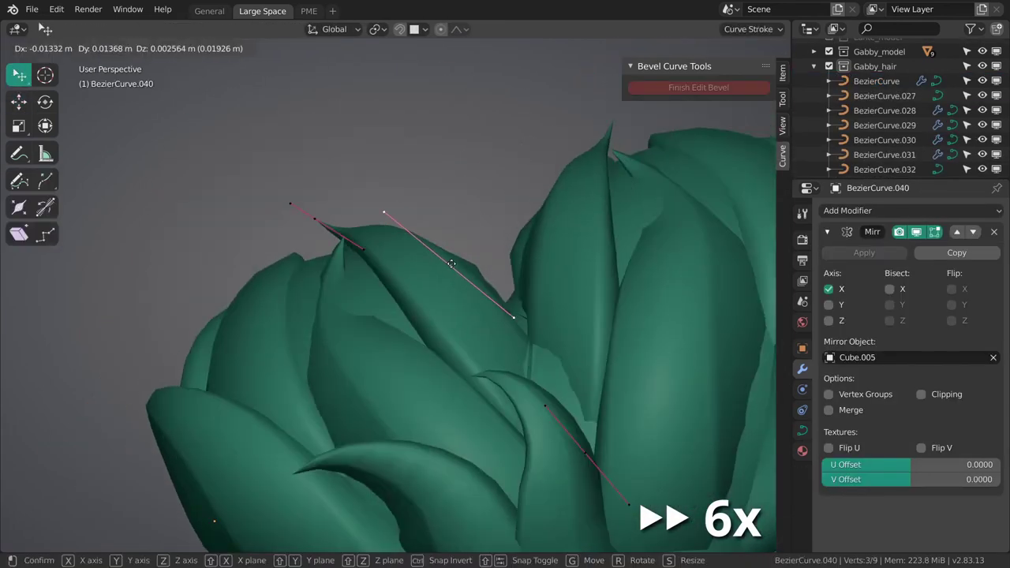
left_click(448, 279)
right_click(550, 416)
key("g")
left_click(550, 417)
key("Tab")
key("Tab")
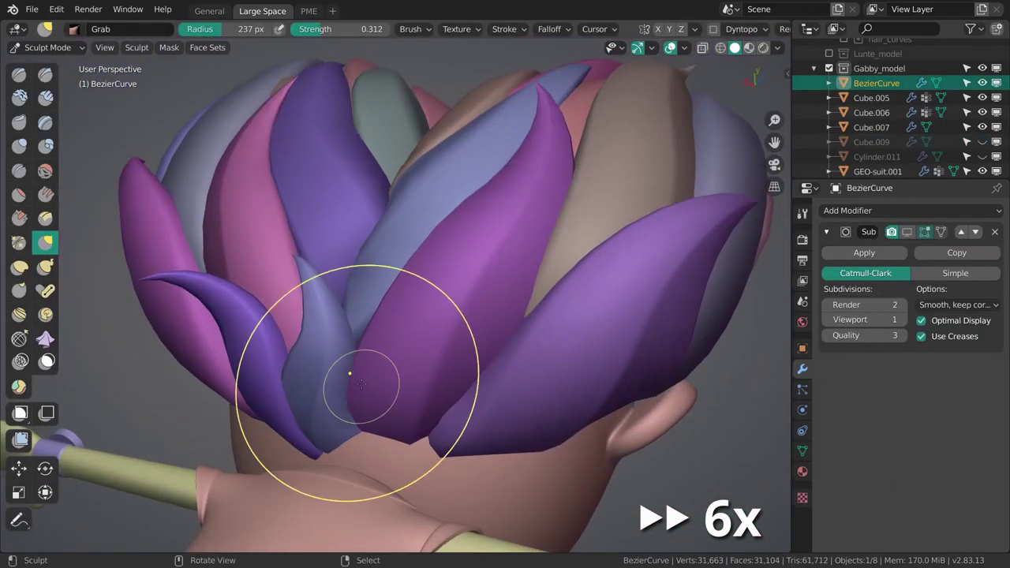
With the Grab brush, pull the roots of the lower hair strands at the nape closer together
middle_click_drag(350, 361, 360, 315)
key("g")
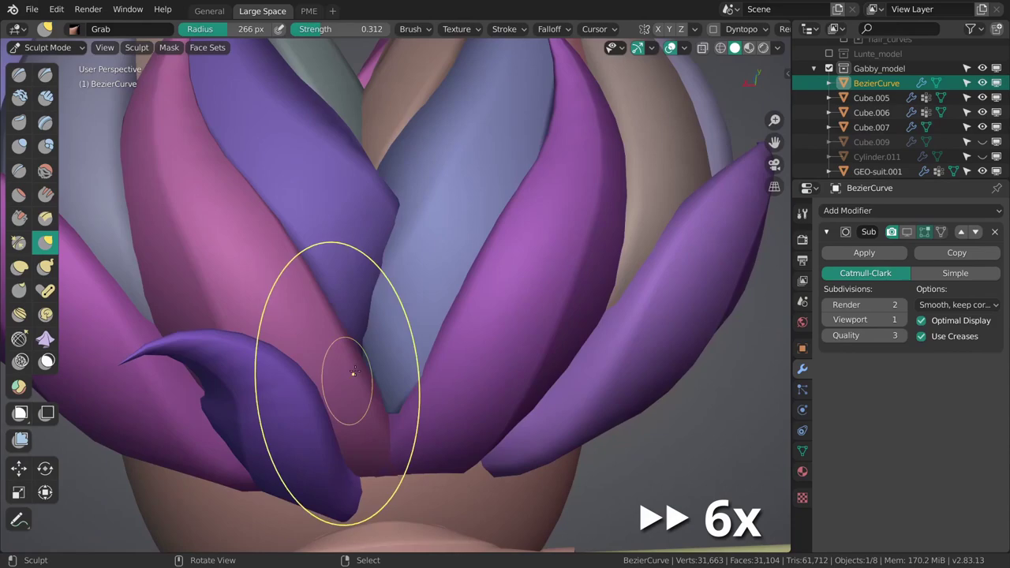
left_click_drag(352, 374, 412, 372)
mouse_move(413, 371)
middle_mouse_down()
mouse_move(394, 323)
mouse_move(348, 271)
mouse_move(363, 332)
middle_mouse_up()
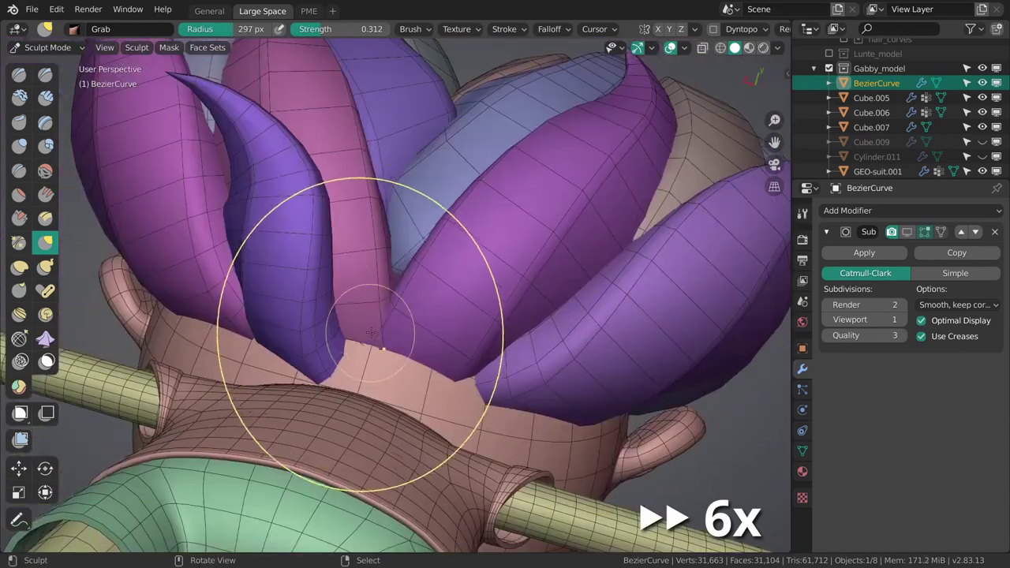
left_click_drag(363, 332, 357, 317)
Reveal all hidden objects and grab the roots of the small centre strands at the back of the hair into place
mouse_move(357, 317)
middle_mouse_down()
mouse_move(484, 229)
mouse_move(439, 324)
mouse_move(437, 300)
mouse_move(369, 351)
mouse_move(372, 383)
middle_mouse_up()
key("ctrl+Tab")
key("alt+h")
key("ctrl+Tab")
left_click_drag(373, 371, 368, 347)
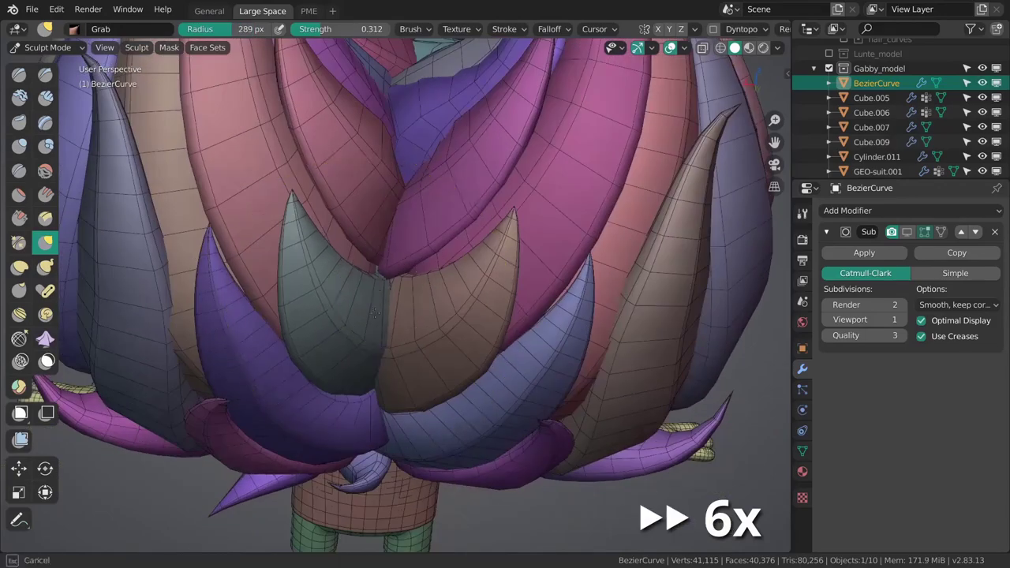
Resize the Grab brush and nudge the overlapping strands at the back of the hair into place
middle_click_drag(367, 347, 505, 302)
key("f")
left_click(504, 302)
middle_click_drag(411, 268, 371, 331)
left_click_drag(363, 304, 370, 315)
mouse_move(371, 316)
middle_mouse_down()
mouse_move(423, 316)
mouse_move(367, 232)
middle_mouse_up()
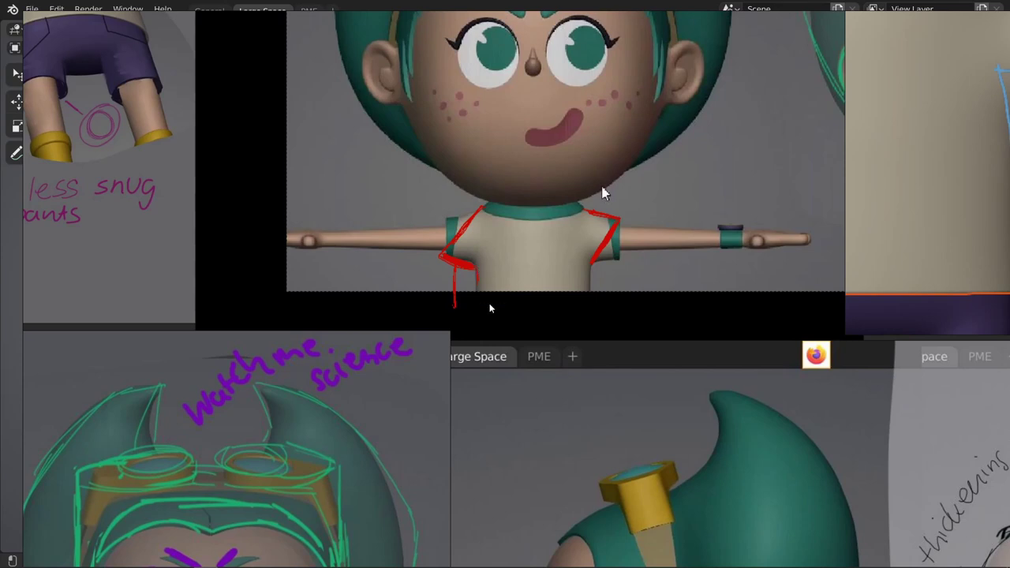
Look over the annotated feedback on Gabby's shirt, pants, hair and goggles on the reference board
middle_click_drag(597, 273, 552, 293, "ctrl")
middle_click_drag(621, 292, 527, 322)
middle_click_drag(532, 324, 504, 336, "ctrl")
middle_click_drag(631, 282, 947, 157)
middle_click_drag(401, 278, 539, 377)
scroll(514, 318, "up", 5)
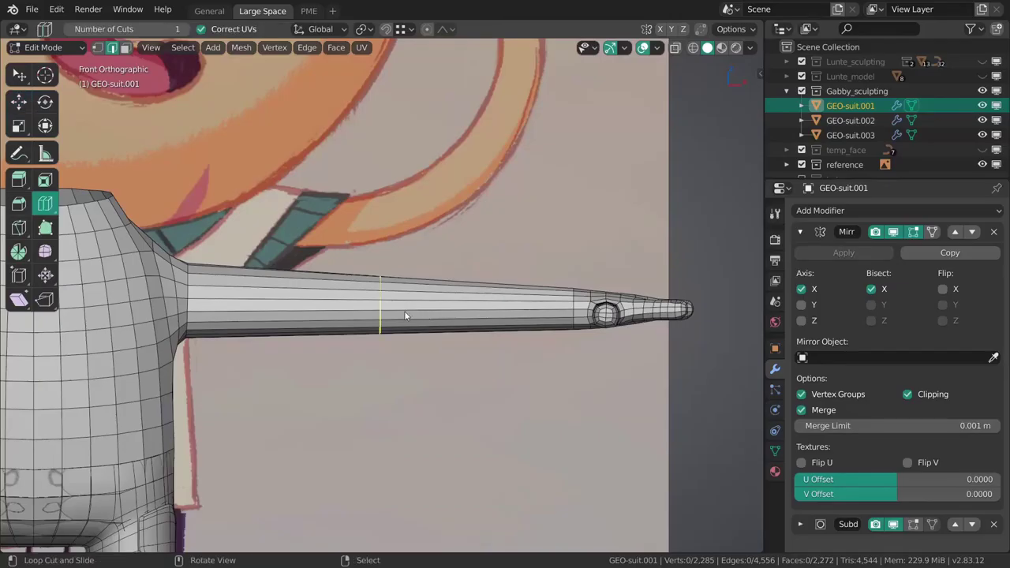
Cut one edge loop around the middle of the GEO-suit.001 arm and hide the last-operation settings
left_click(406, 256)
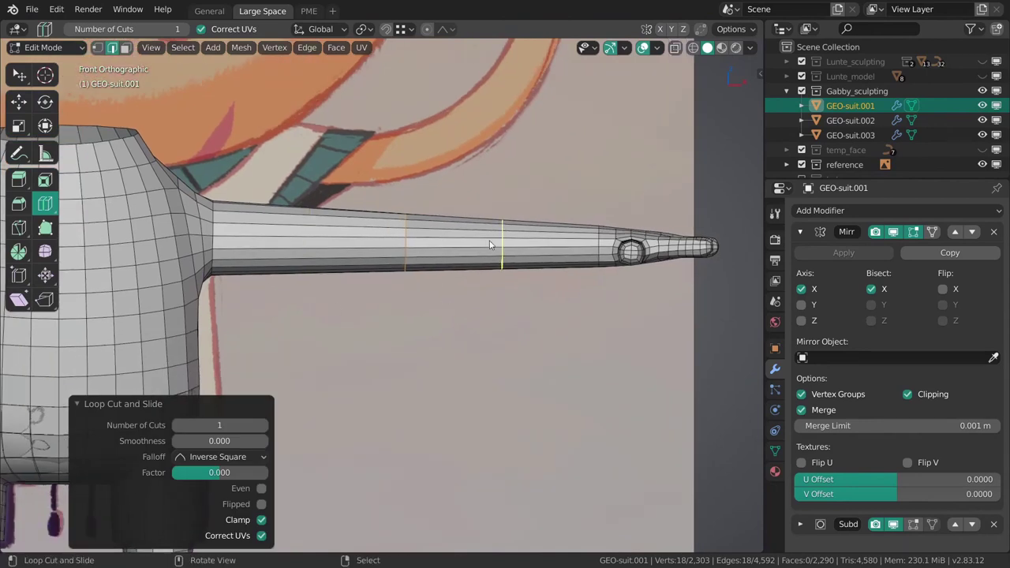
middle_click_drag(489, 241, 505, 356, "shift")
middle_click_drag(505, 356, 465, 358, "shift")
key("n")
left_click(375, 335)
Add 11 evenly spaced loop cuts along the forearm, using the last-operation settings
middle_click_drag(466, 358, 513, 307, "ctrl")
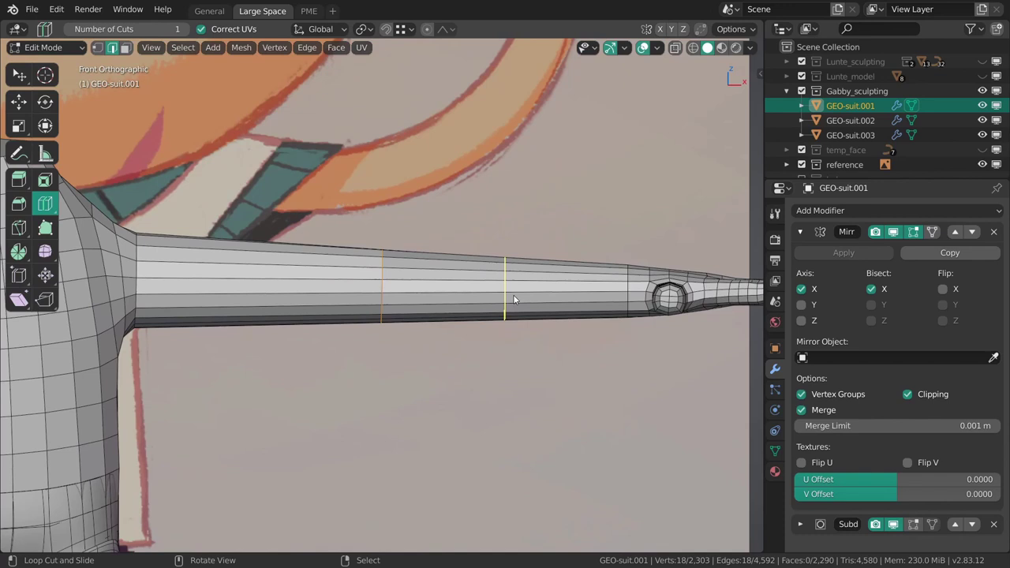
key("n")
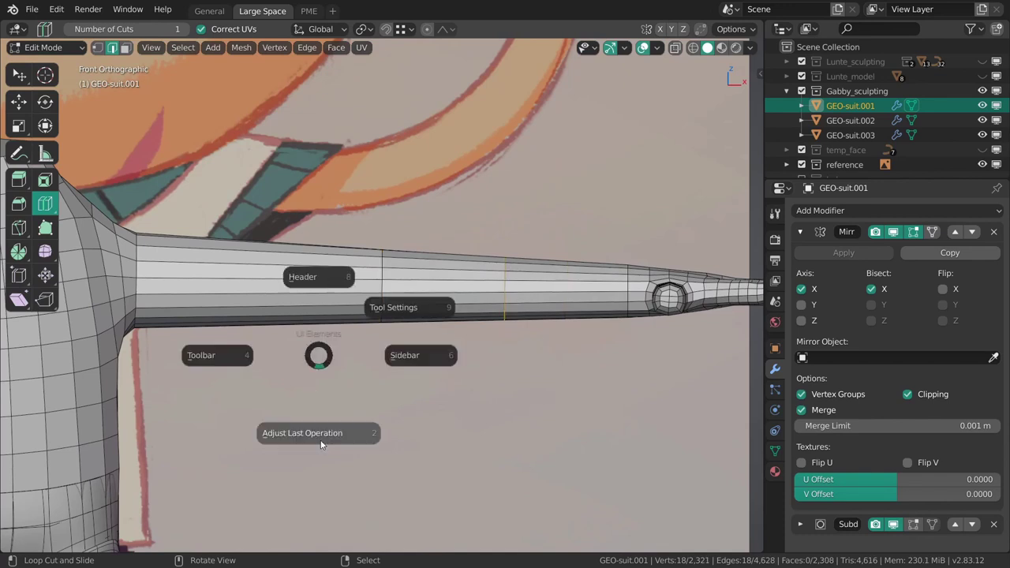
left_click(321, 443)
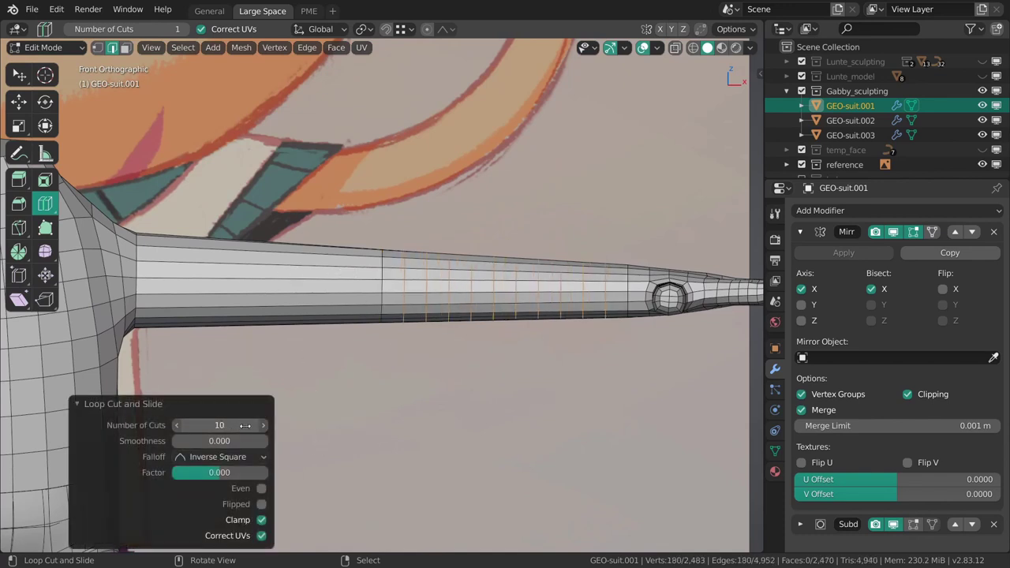
Add a centred loop cut to the upper arm, adjust its number of cuts, and clear the selection
middle_click_drag(264, 328, 382, 309, "shift")
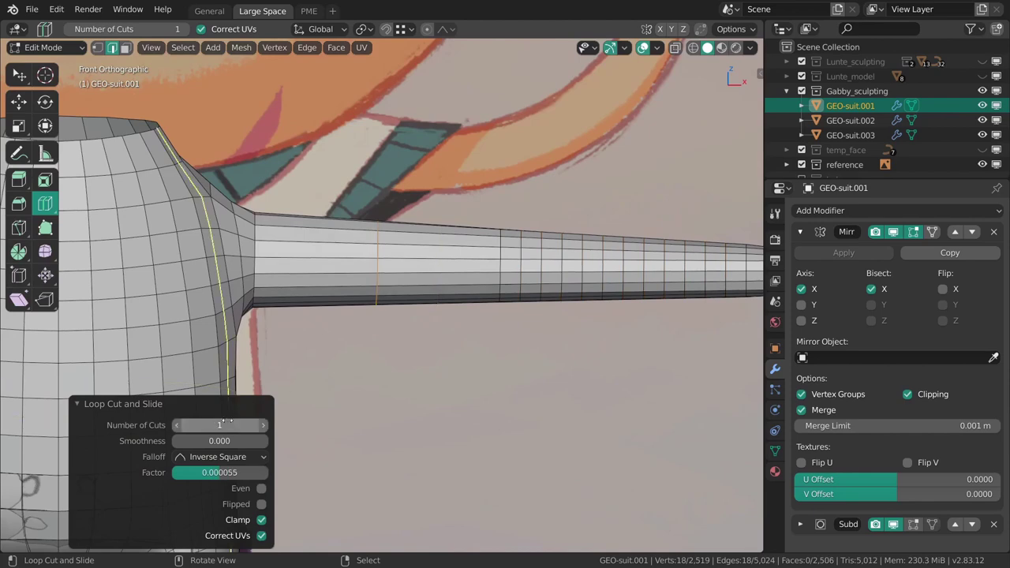
scroll(464, 324, "down", 4)
key("alt+a")
middle_click_drag(463, 324, 417, 367, "shift")
scroll(382, 312, "up", 4)
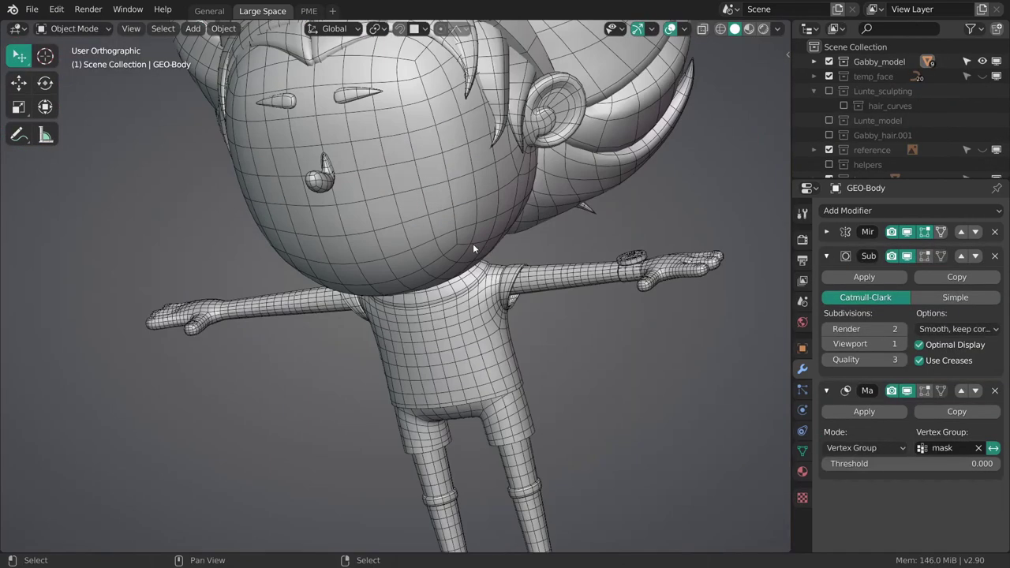
Apply the Mirror modifier of the GEO-Head mesh
middle_click_drag(473, 243, 468, 325)
middle_click_drag(468, 325, 393, 274, "shift")
scroll(454, 231, "up", 3)
middle_click_drag(417, 170, 420, 218, "shift")
left_click(421, 221)
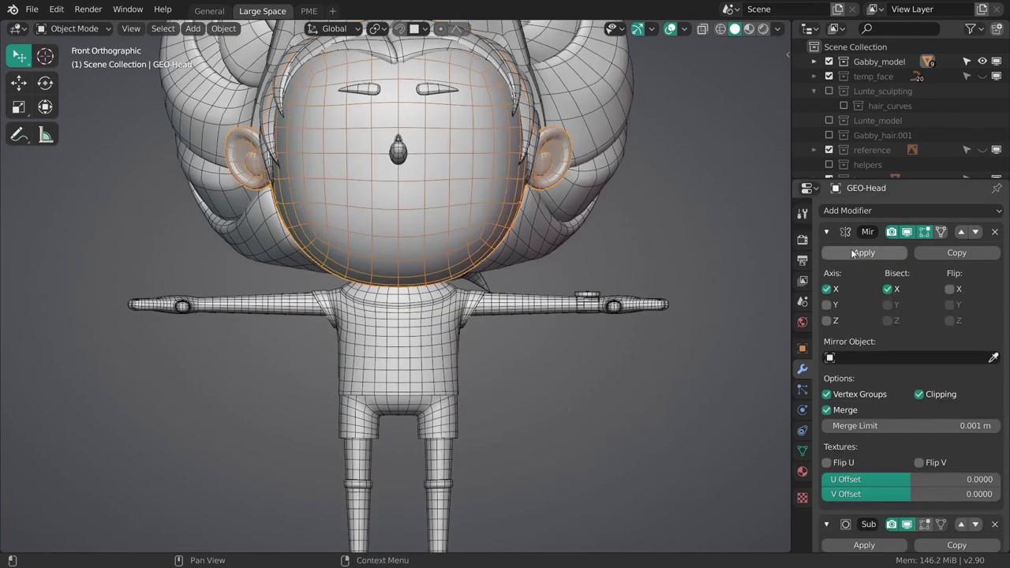
left_click(852, 253)
Apply the Mirror modifiers of the GEO-Shirt and GEO-Body meshes and view the whole character
left_click(398, 340)
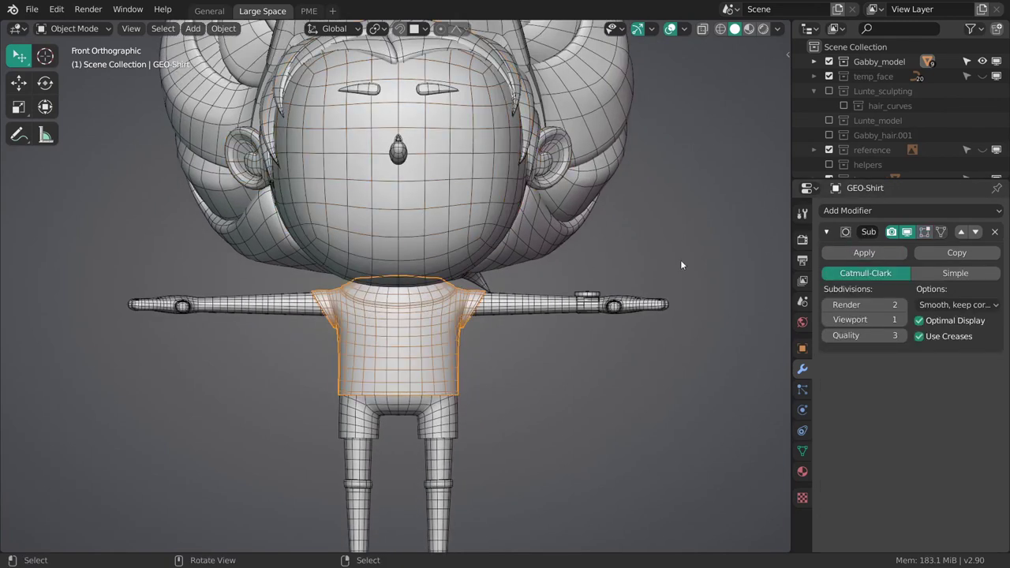
left_click(448, 238)
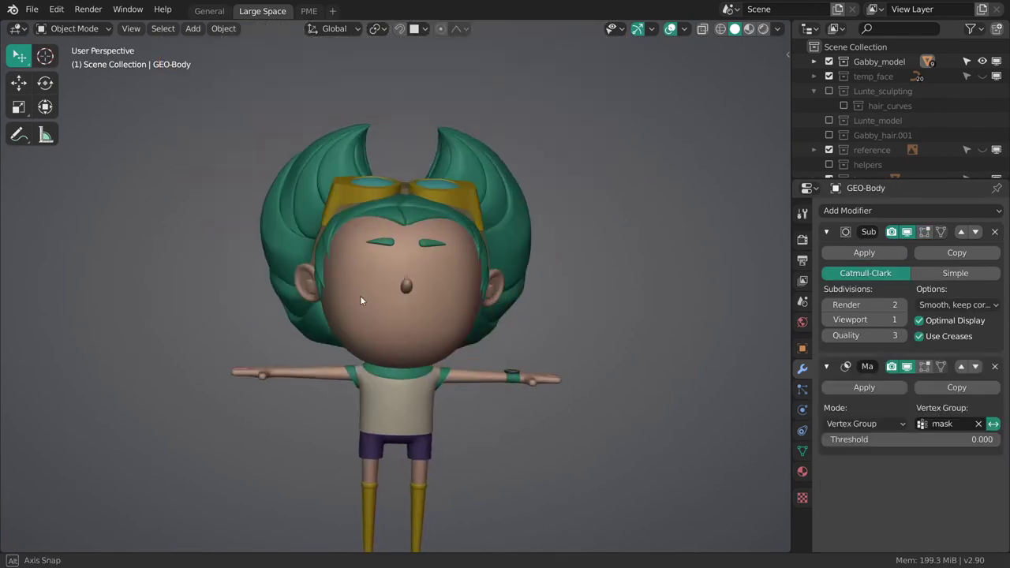
middle_click_drag(360, 295, 491, 299)
key("shift+z")
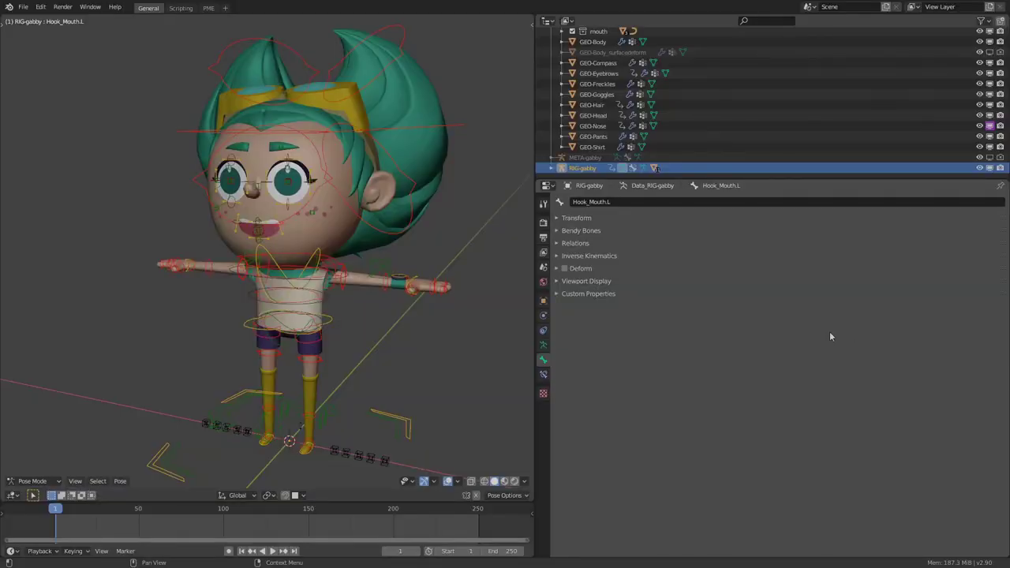
Check the Rigify add-on and its external feature sets in the preferences, then close them
middle_click_drag(439, 276, 408, 303)
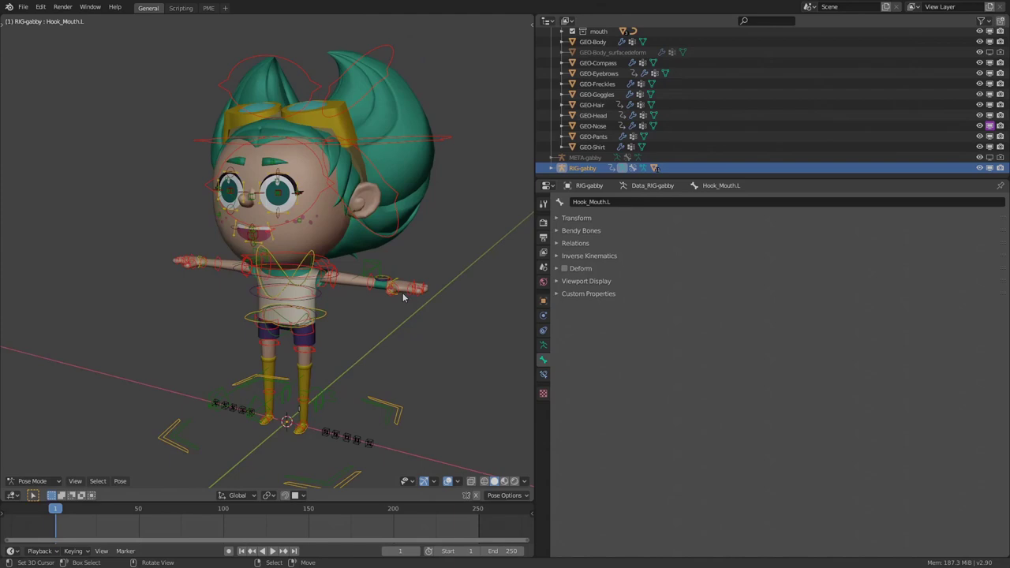
middle_click_drag(269, 224, 300, 236)
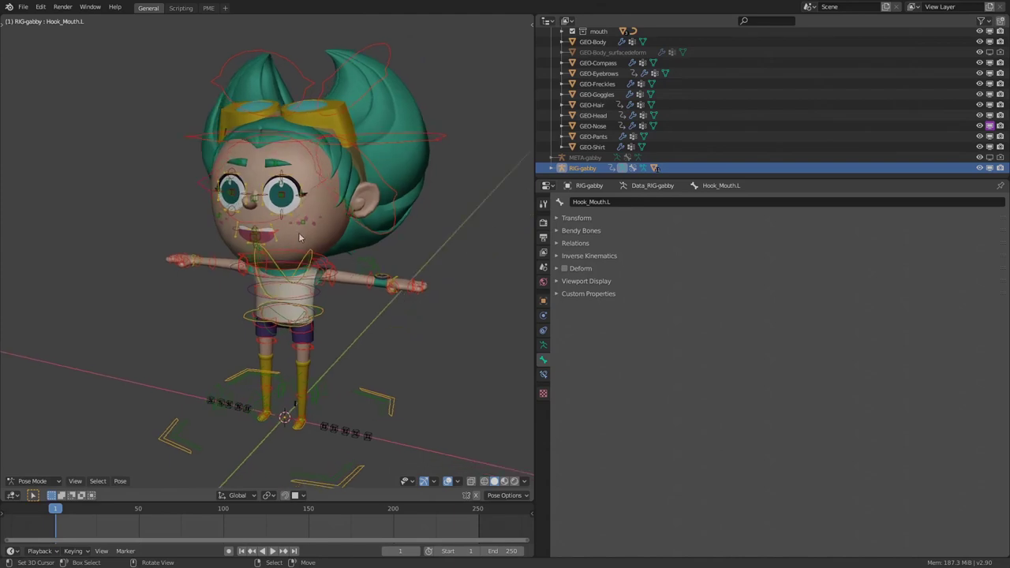
left_click(40, 8)
left_click(79, 166)
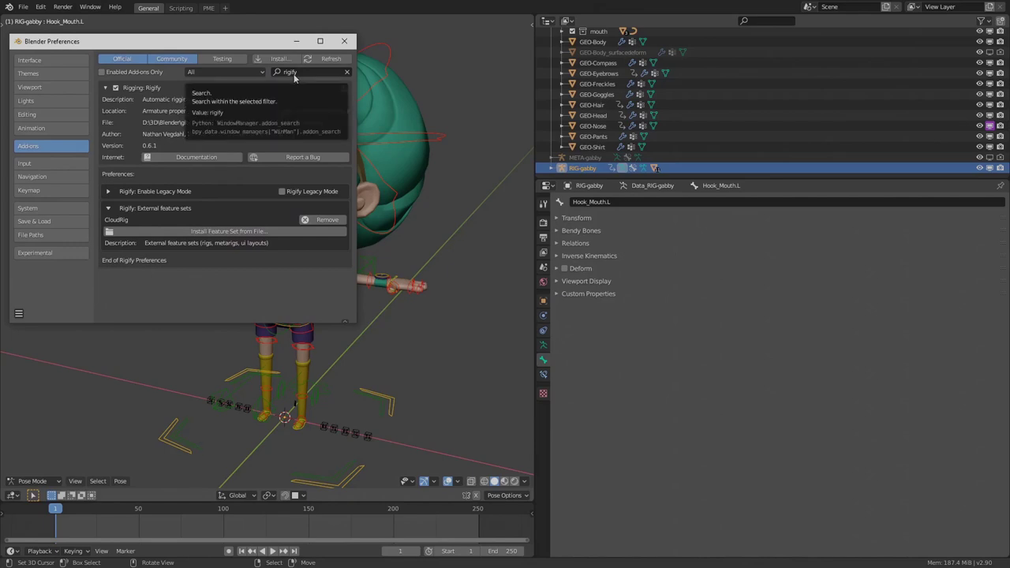
left_click(342, 42)
middle_click_drag(329, 239, 340, 255)
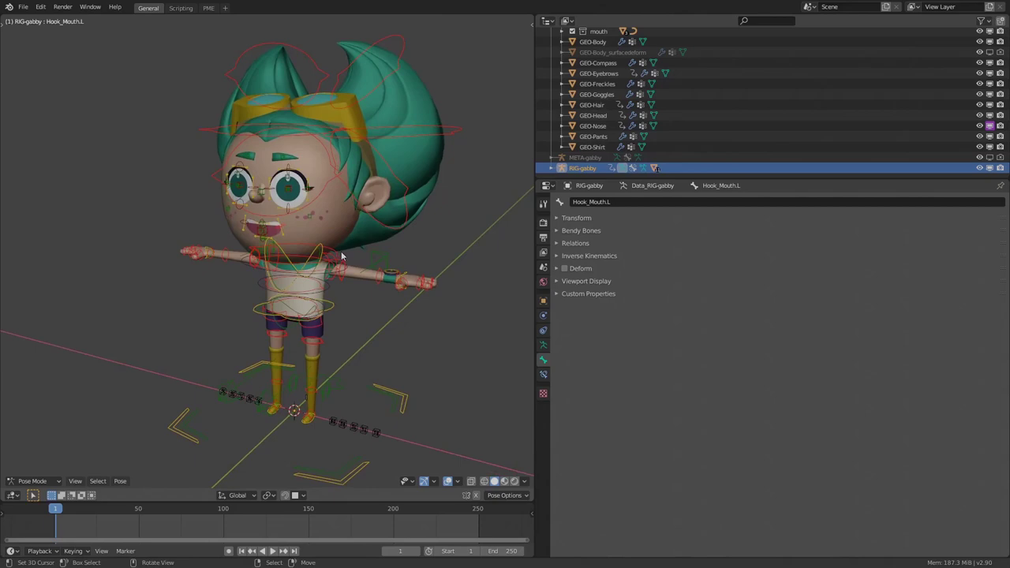
Hide the RIG-gabby armature, show the META-gabby metarig instead and put it into Pose Mode
scroll(356, 257, "up", 1)
scroll(363, 259, "down", 1)
key("ctrl+Tab")
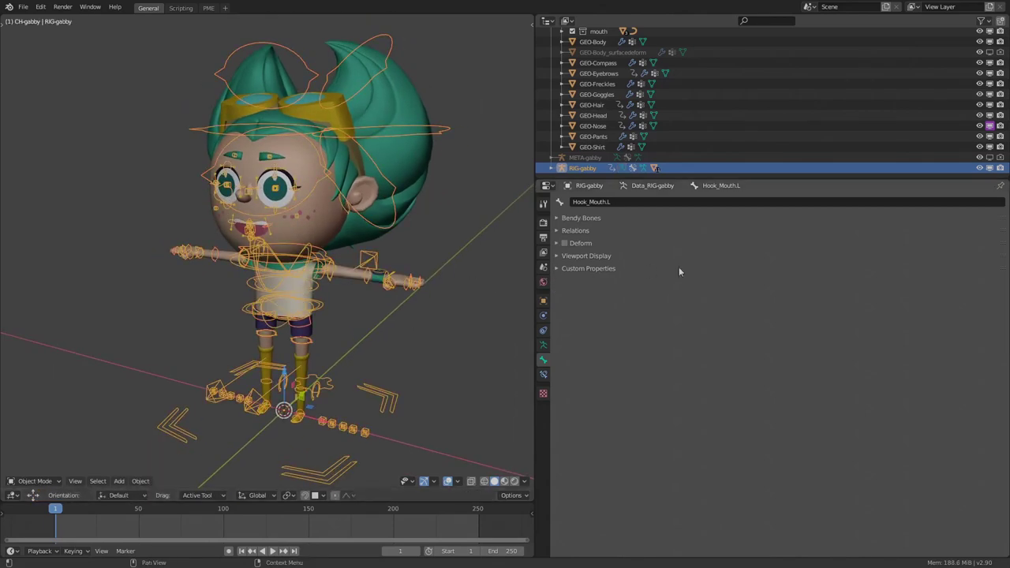
left_click(990, 168)
left_click(989, 157)
left_click(585, 157)
middle_click_drag(391, 254, 381, 238)
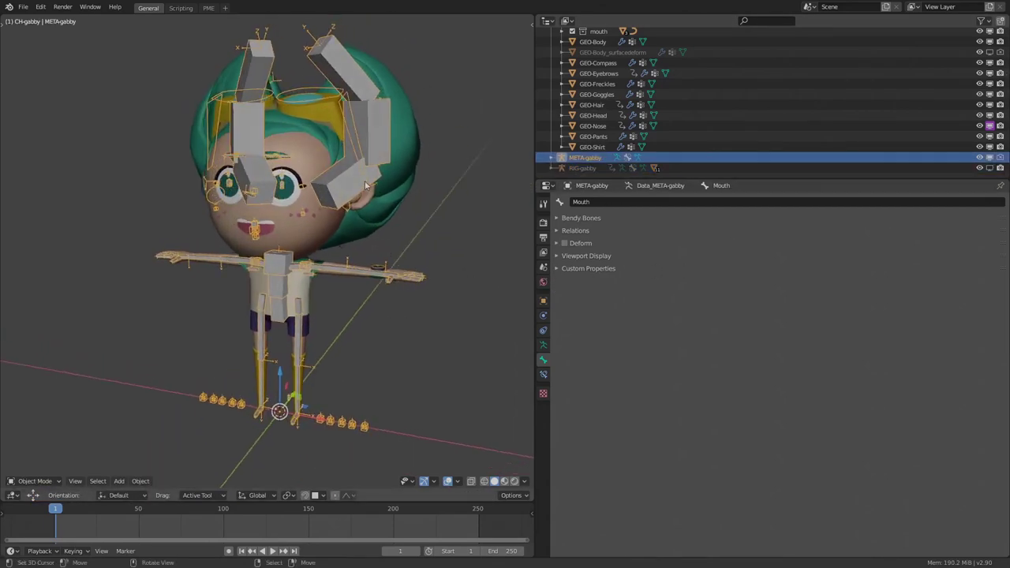
key("ctrl+Tab")
Select the metarig bone Upperarm.L and examine its Rigify rig type
scroll(334, 251, "up", 5)
right_click(336, 243)
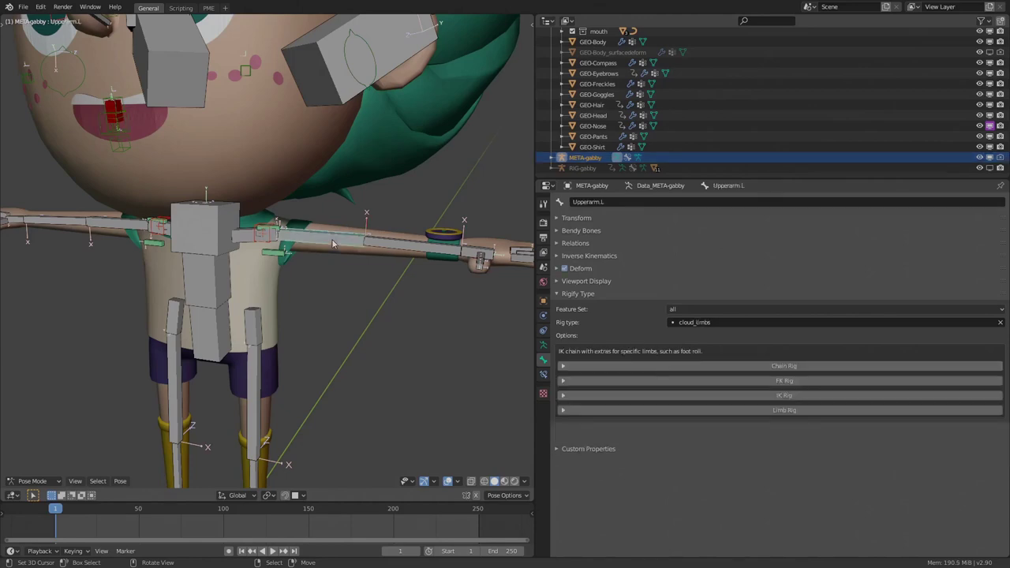
scroll(362, 279, "down", 1)
middle_click_drag(361, 279, 378, 278)
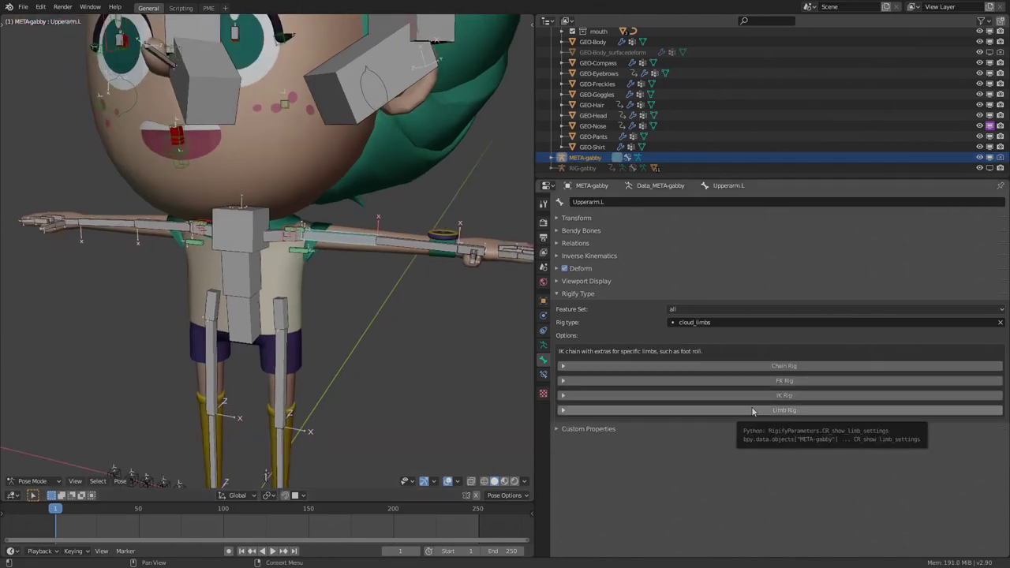
scroll(352, 250, "up", 3)
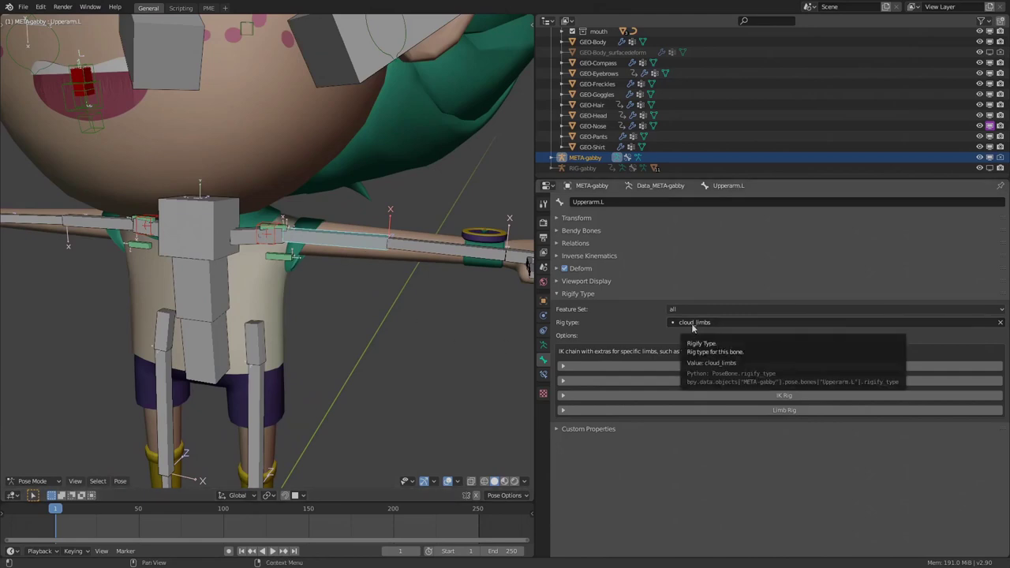
Expand the Limb, IK, FK and Chain Rig parameters of Upperarm.L and look through all the options
left_click(798, 410)
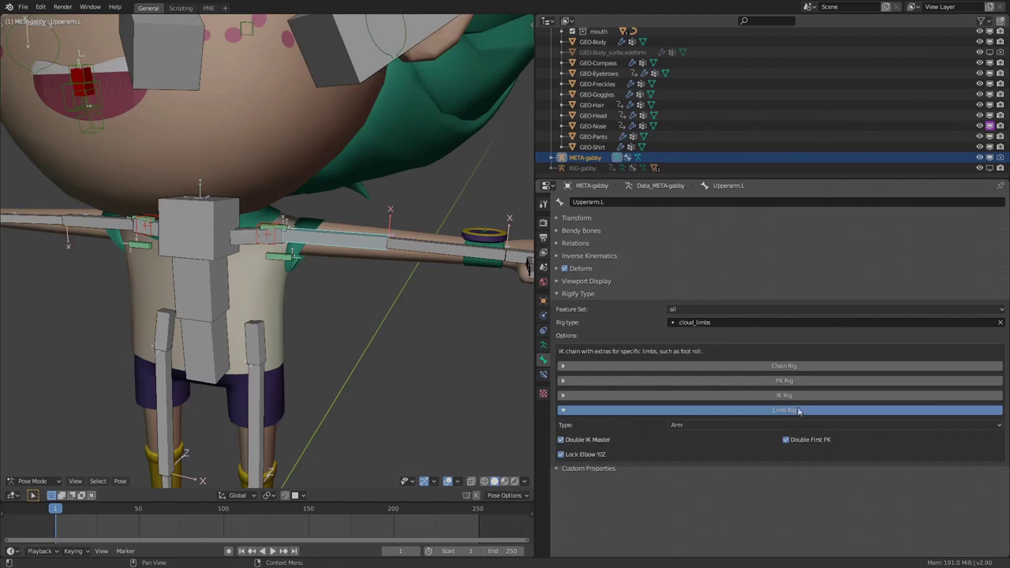
left_click(799, 396)
left_click(797, 381)
left_click(796, 366)
scroll(651, 408, "down", 2)
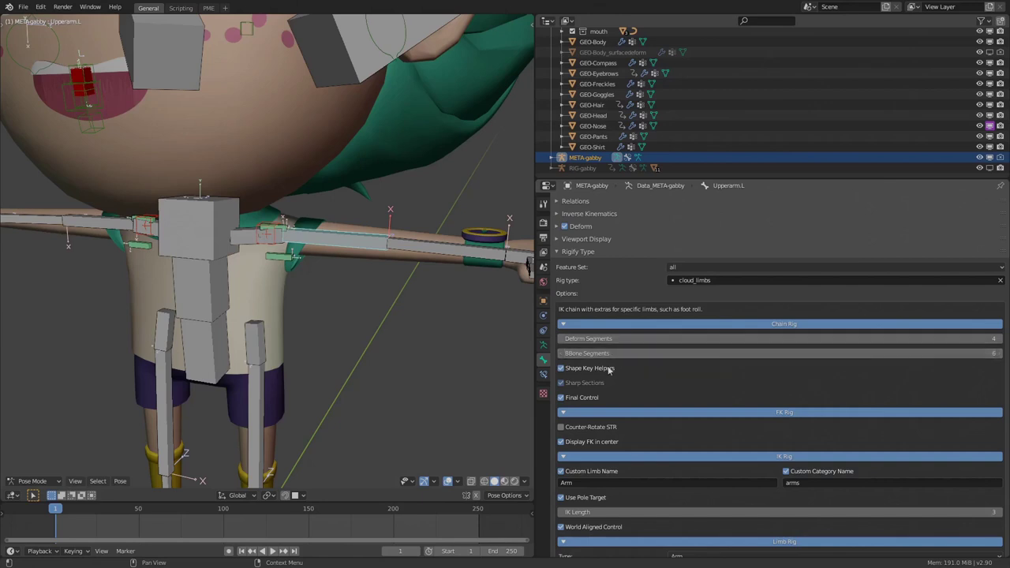
scroll(594, 381, "down", 1)
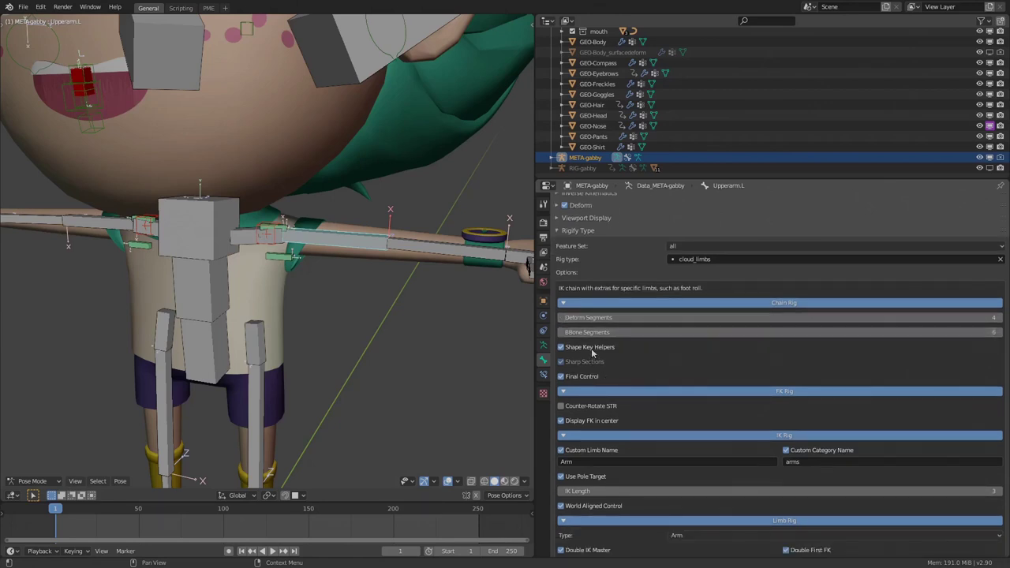
scroll(593, 354, "down", 1)
scroll(631, 371, "down", 1)
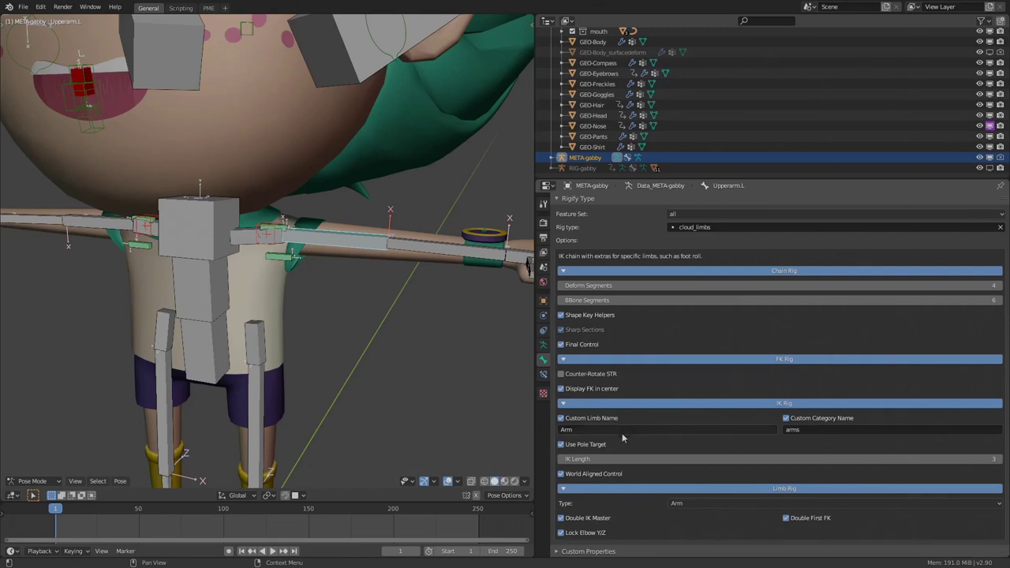
scroll(631, 454, "up", 2)
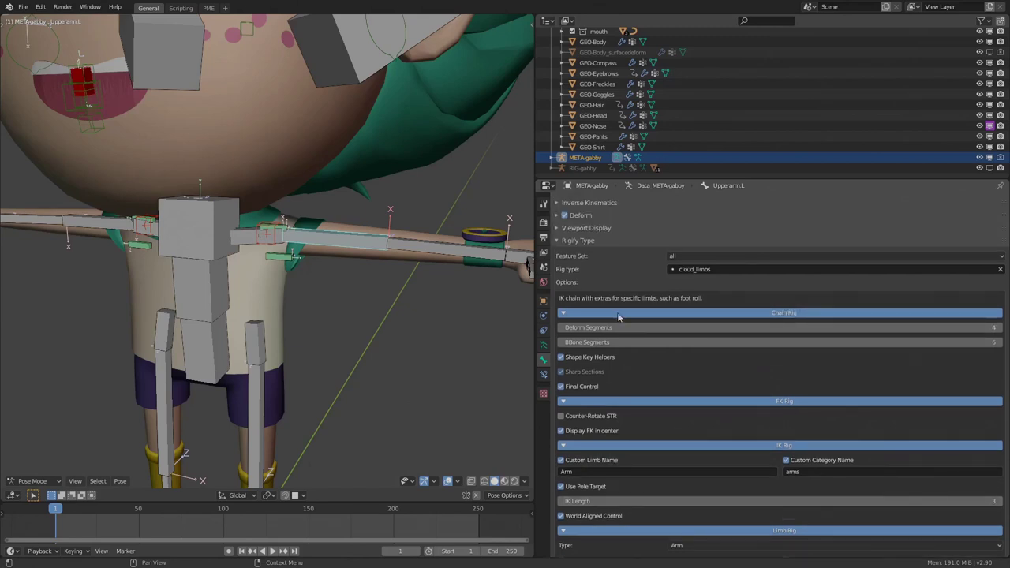
Collapse all four rig parameter sections of the Upperarm.L bone
left_click_drag(619, 315, 617, 412)
scroll(372, 285, "down", 1)
middle_click_drag(374, 285, 326, 295)
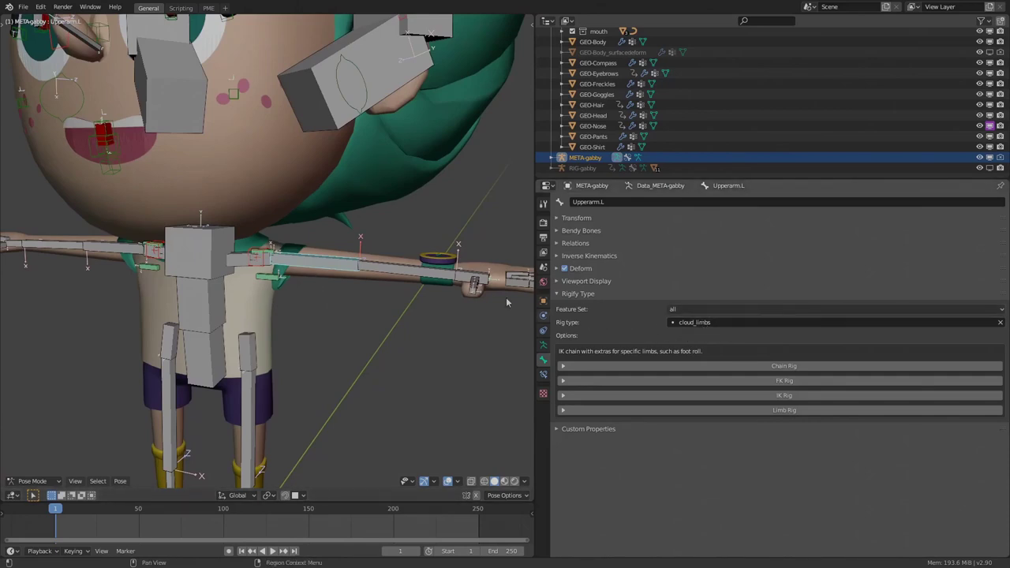
Select the metarig bones Hair_1.L and Spine1 in turn and examine their Rigify types and parameters
middle_click_drag(426, 237, 413, 269, "shift")
left_click(339, 127)
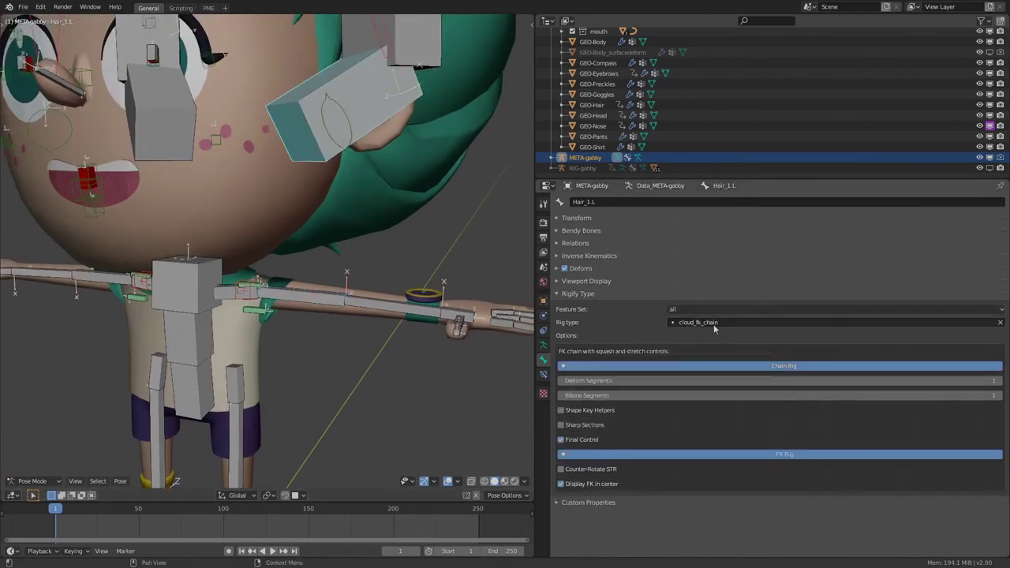
middle_click_drag(333, 342, 319, 320)
left_click(320, 322)
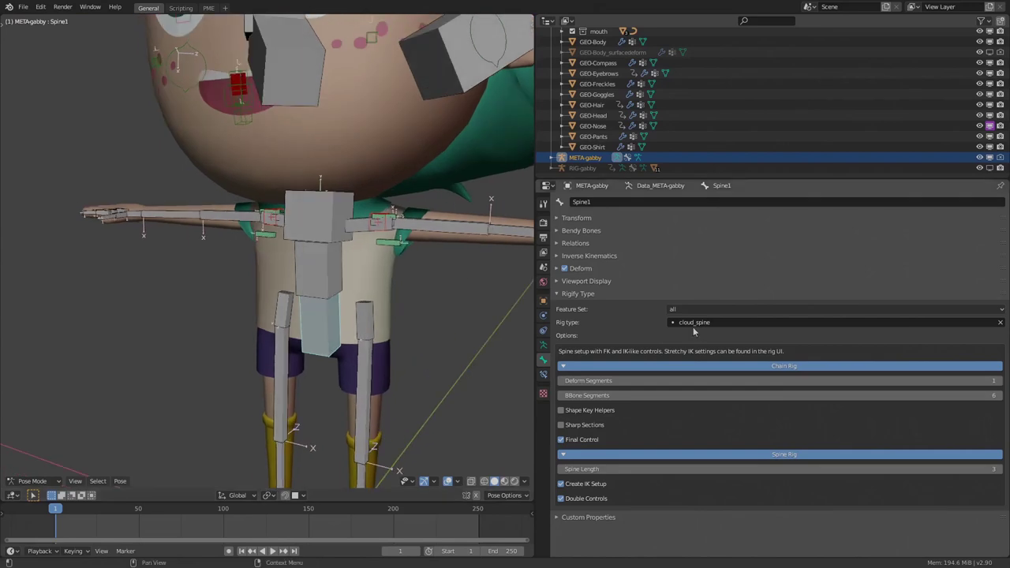
Select the metarig's Mouth bone and examine its Rigify type and Curve Rig parameters
scroll(462, 365, "down", 2)
middle_click_drag(410, 198, 401, 332, "shift")
scroll(308, 344, "up", 3)
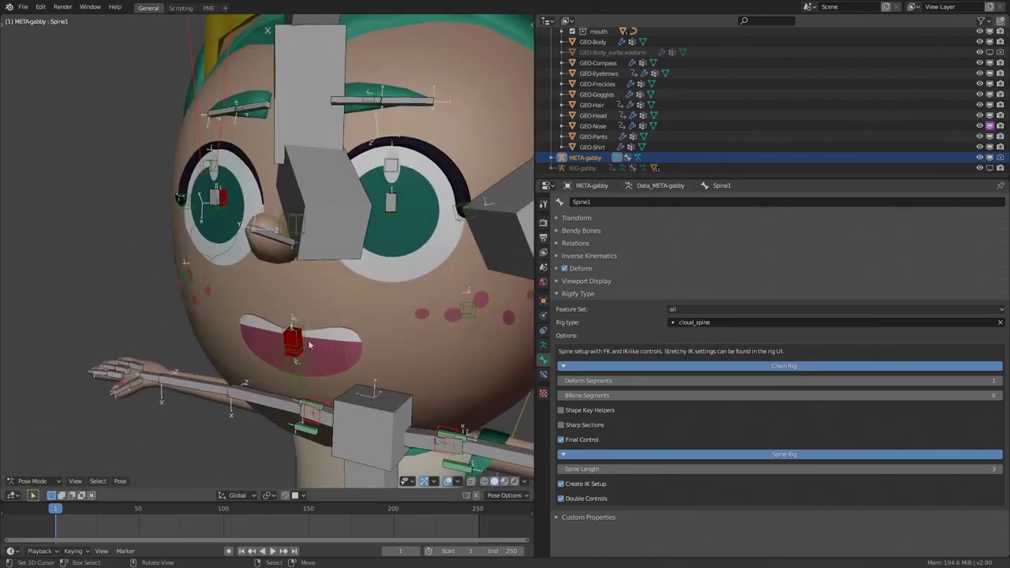
scroll(343, 321, "up", 4)
left_click(344, 288)
scroll(347, 292, "down", 1)
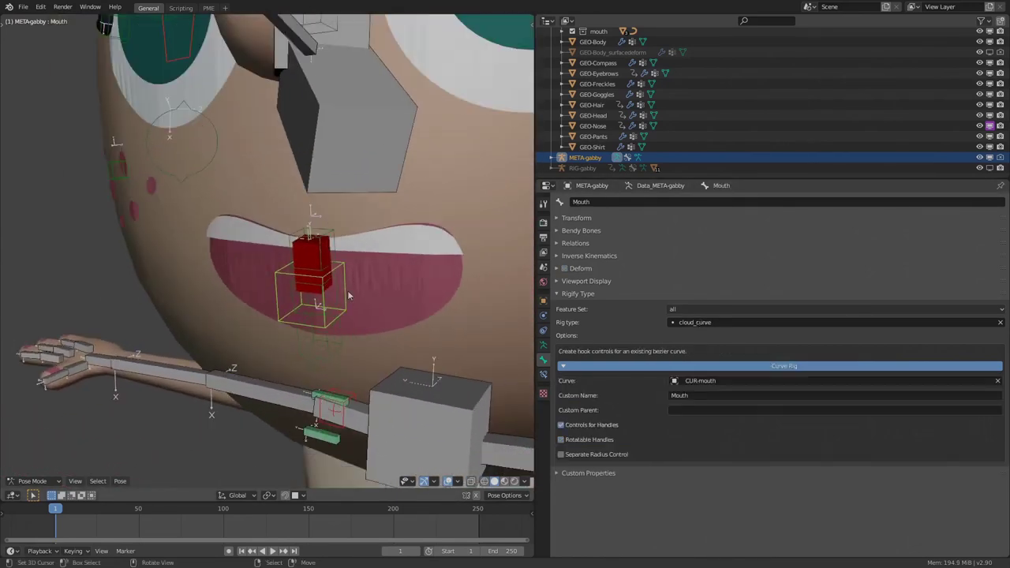
middle_click_drag(349, 296, 360, 301)
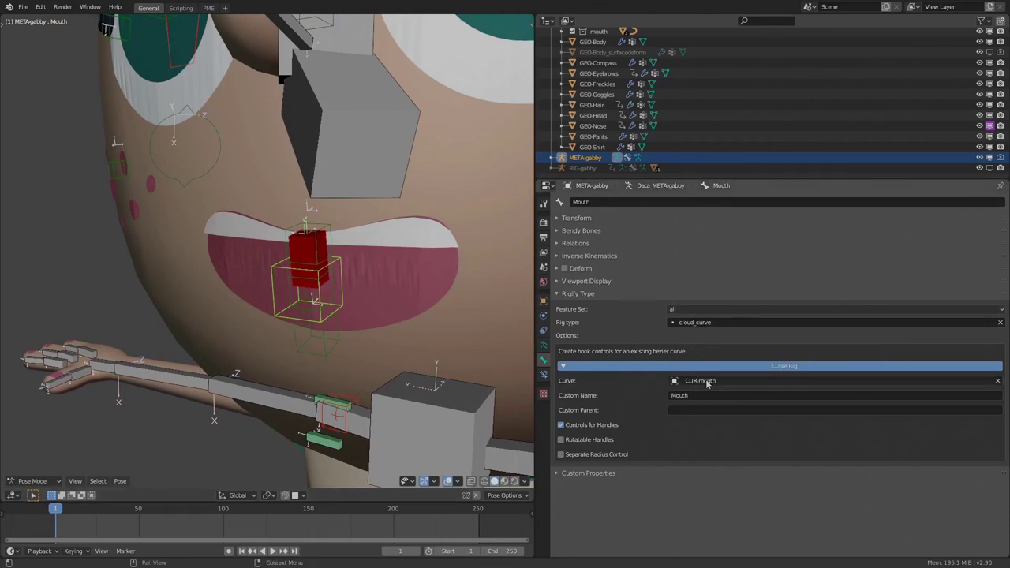
scroll(362, 293, "down", 1)
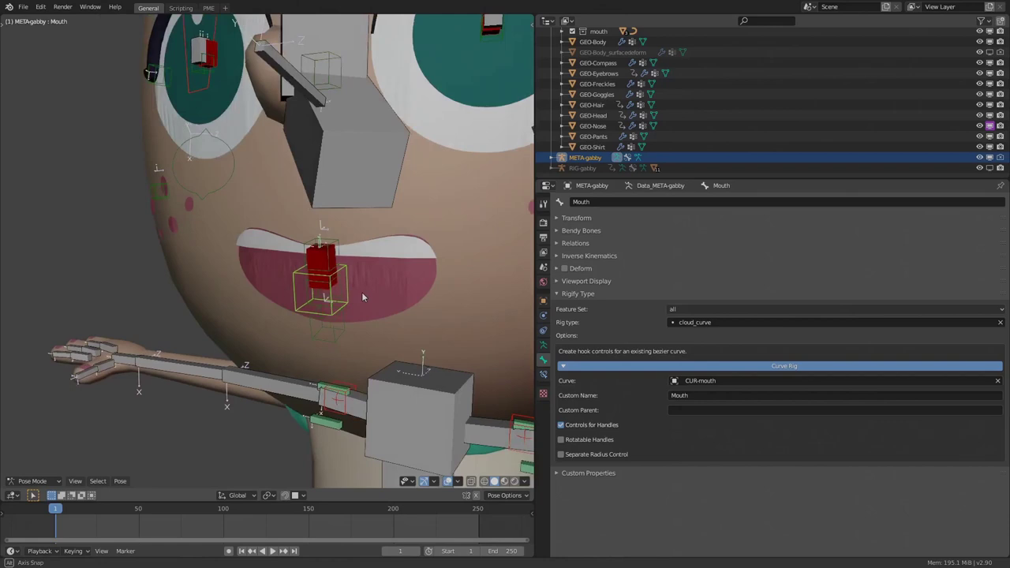
Select the CUR-mouth curve in Object Mode and enable the Handles overlay for curve editing
middle_click_drag(362, 292, 335, 289)
key("ctrl+Tab")
right_click(294, 283)
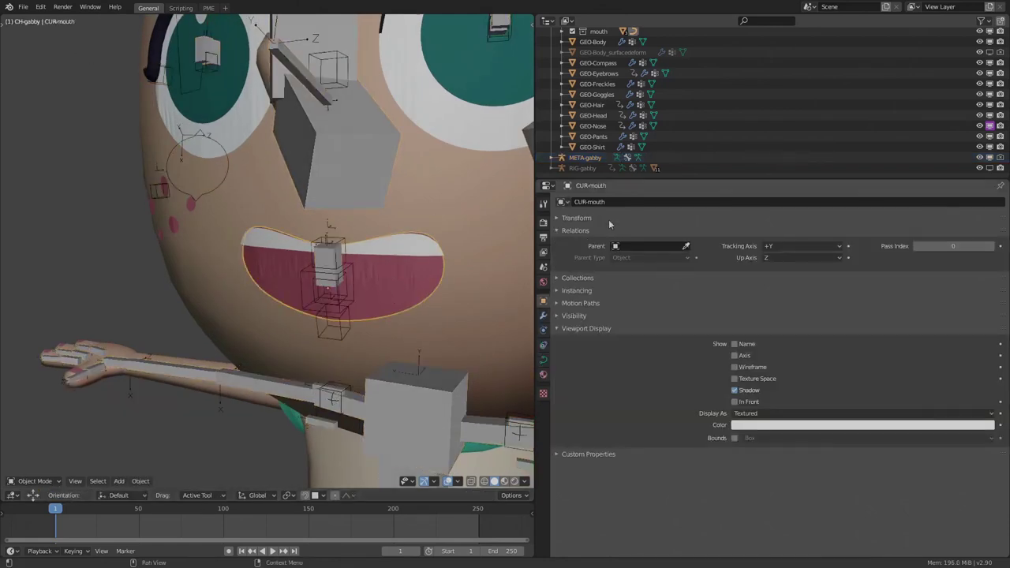
middle_click_drag(406, 307, 370, 298, "shift")
scroll(370, 297, "up", 1)
key("Tab")
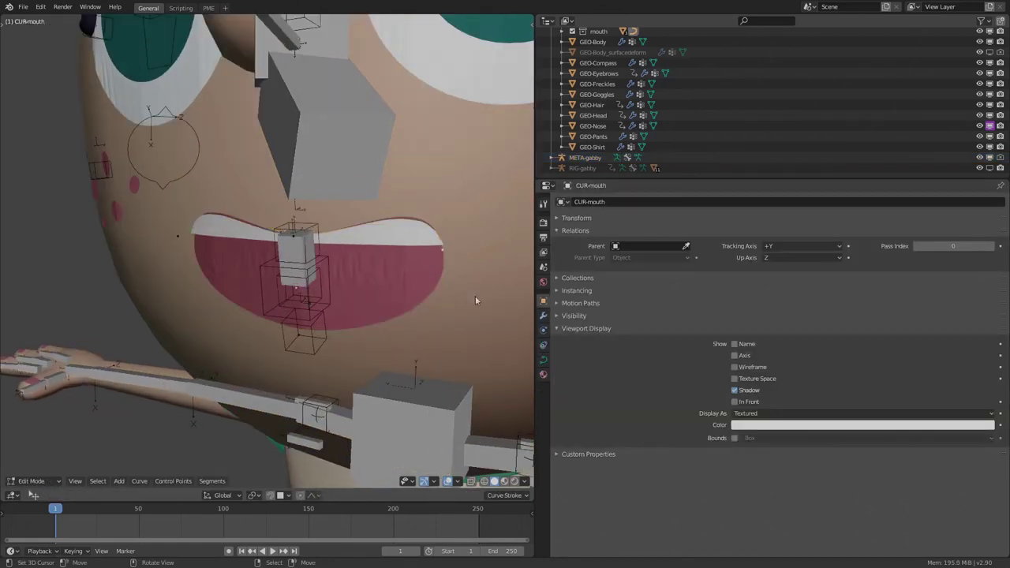
left_click(456, 482)
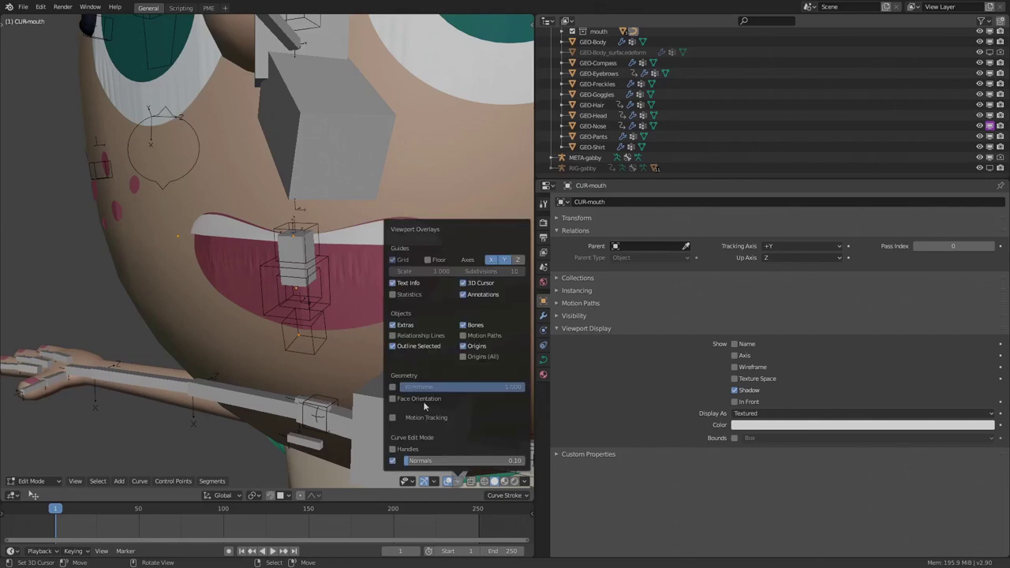
left_click(406, 449)
key("Tab")
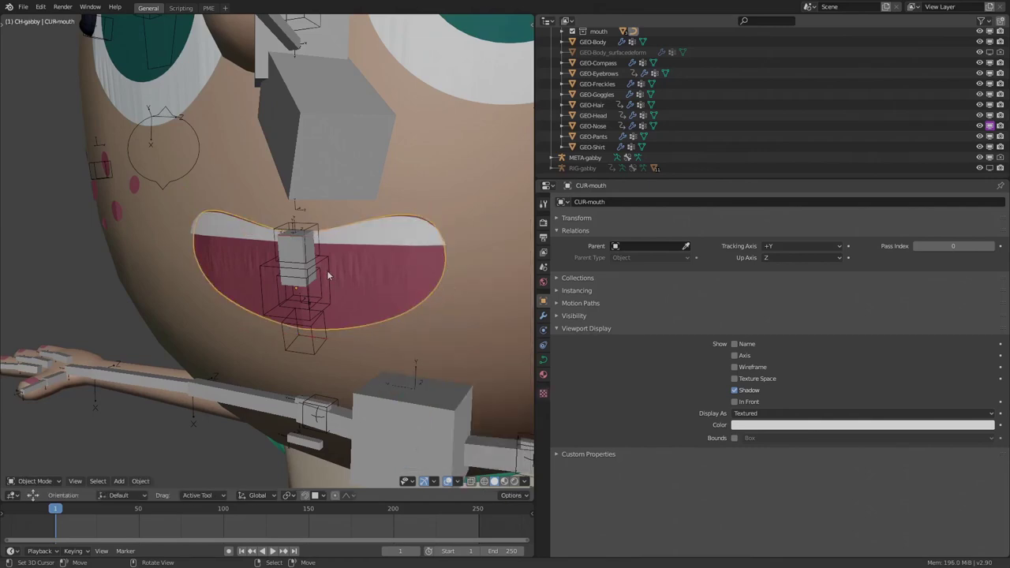
Disable META-gabby in the viewport, then enable RIG-gabby there and make it the active object
right_click(329, 274)
key("ctrl+Tab")
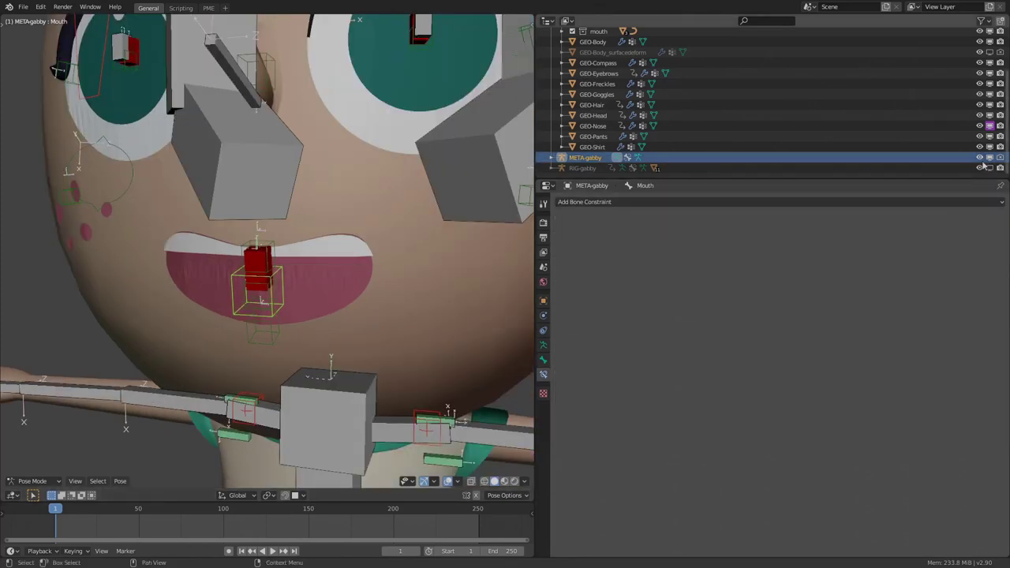
left_click(989, 157)
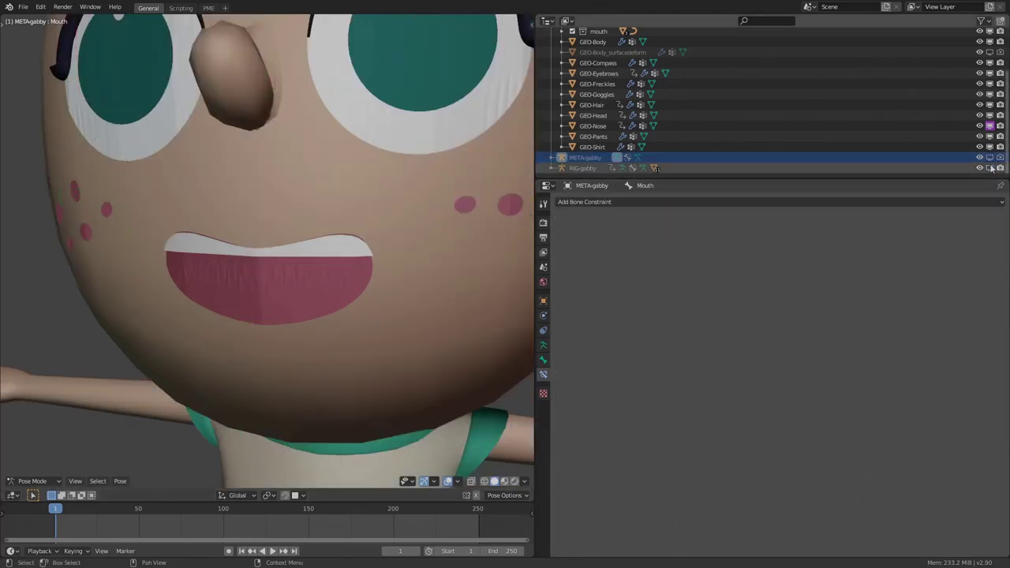
left_click(990, 167)
left_click(581, 168)
Pose RIG-gabby's left mouth-corner controls, pulling the corner outward and the lower handle down to deform the mouth
left_click(400, 255)
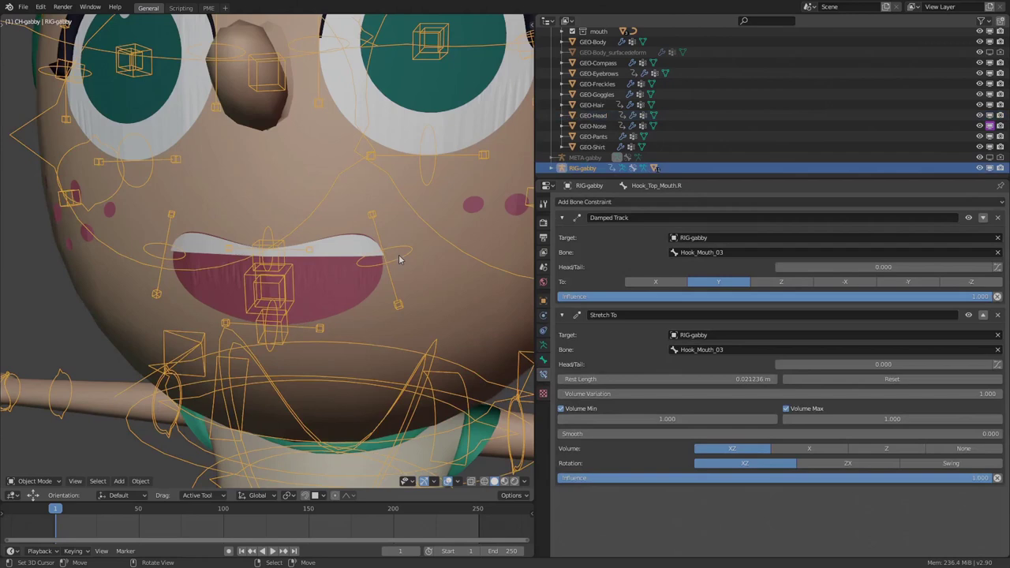
right_click_drag(391, 262, 428, 263)
right_click_drag(403, 212, 347, 198)
left_click(346, 199)
middle_click_drag(346, 199, 457, 331)
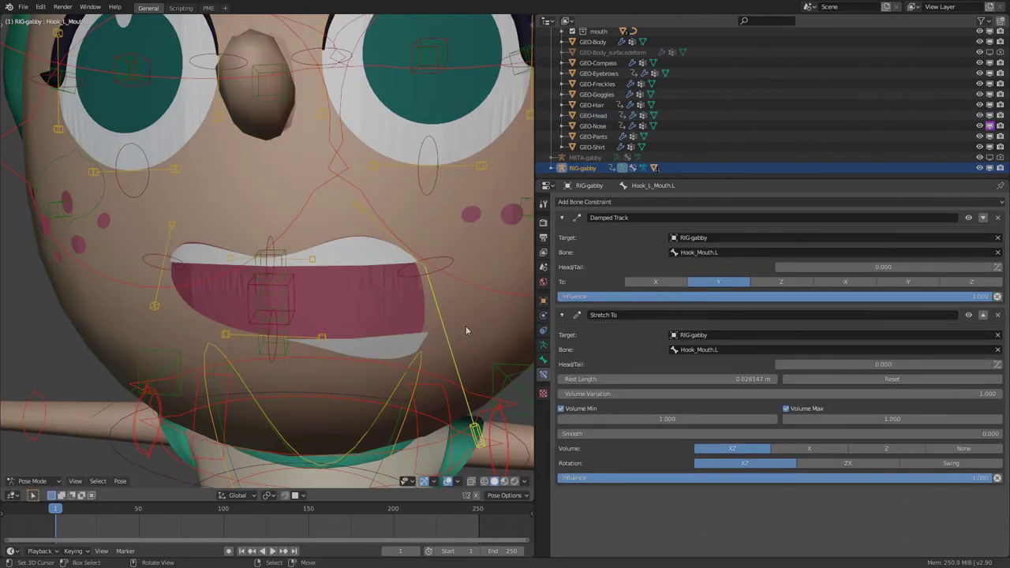
Select the CUR-mouth curve in Object Mode and examine its stack of Hook modifiers
key("ctrl+Tab")
left_click(297, 313)
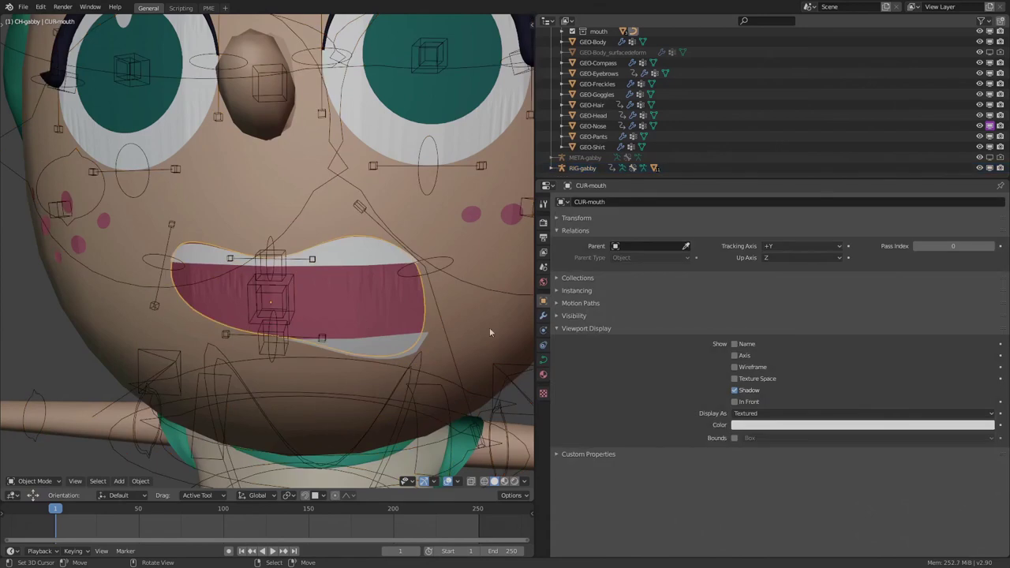
left_click(543, 317)
middle_click_drag(460, 322, 452, 320)
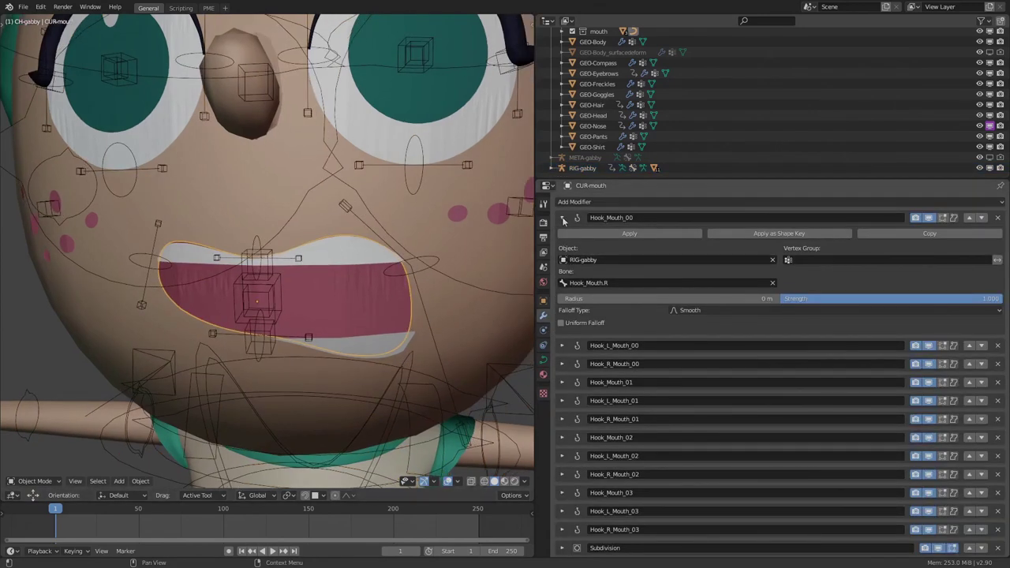
left_click(563, 219)
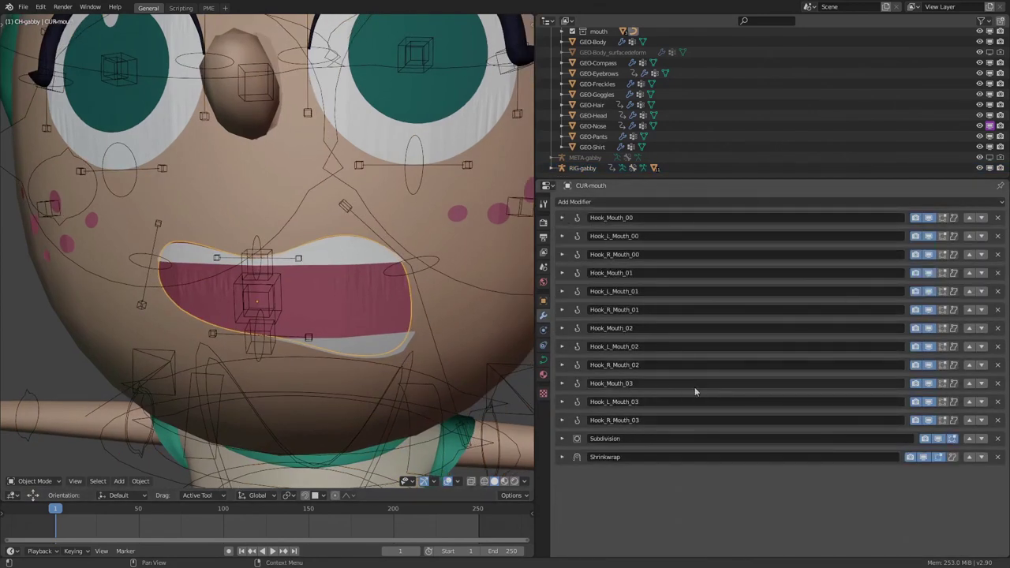
Delete all the Hook modifiers from the CUR-mouth curve, keeping only Subdivision and Shrinkwrap
left_click(997, 218)
left_click(997, 218)
left_click(997, 217)
left_click(997, 218)
left_click(997, 218)
left_click(997, 217)
left_click(998, 218)
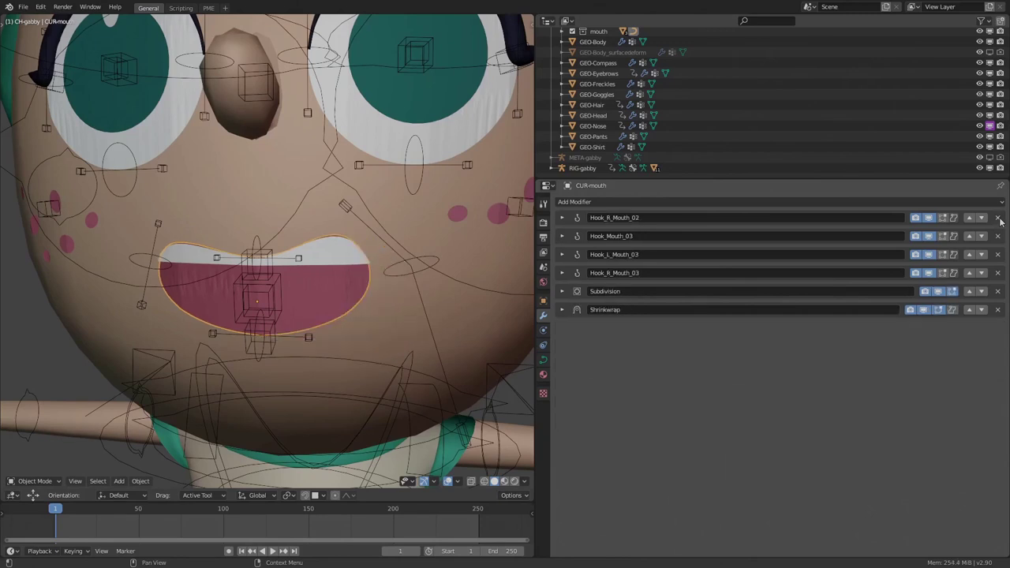
left_click(997, 218)
left_click(997, 218)
left_click(998, 217)
left_click(997, 218)
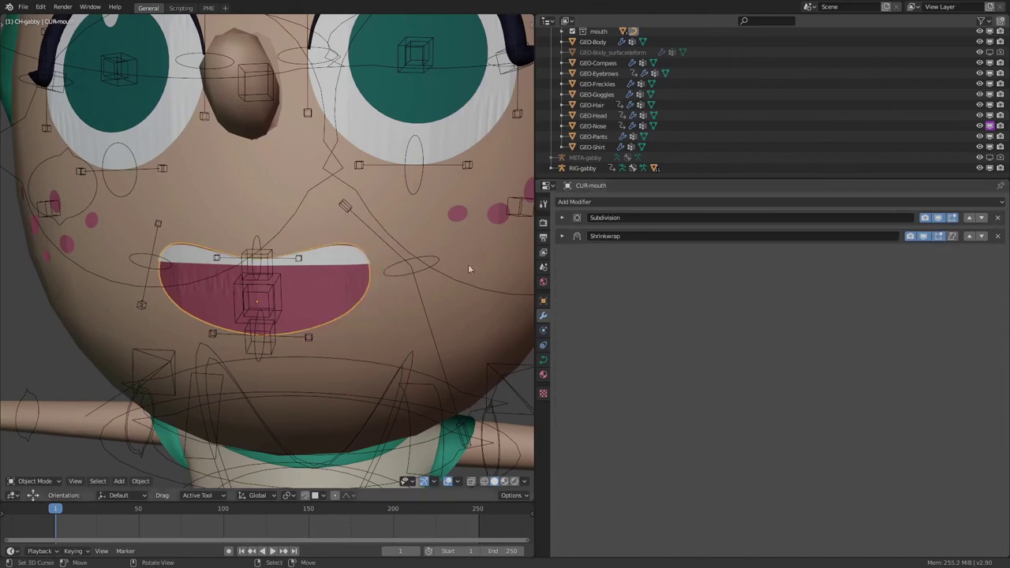
Select RIG-gabby, enter Edit Mode and rotate all its bones to deliberately break the generated rig
right_click(419, 268)
scroll(414, 278, "down", 6)
key("Tab")
middle_click_drag(474, 283, 379, 276)
key("a")
key("r")
left_click(435, 233)
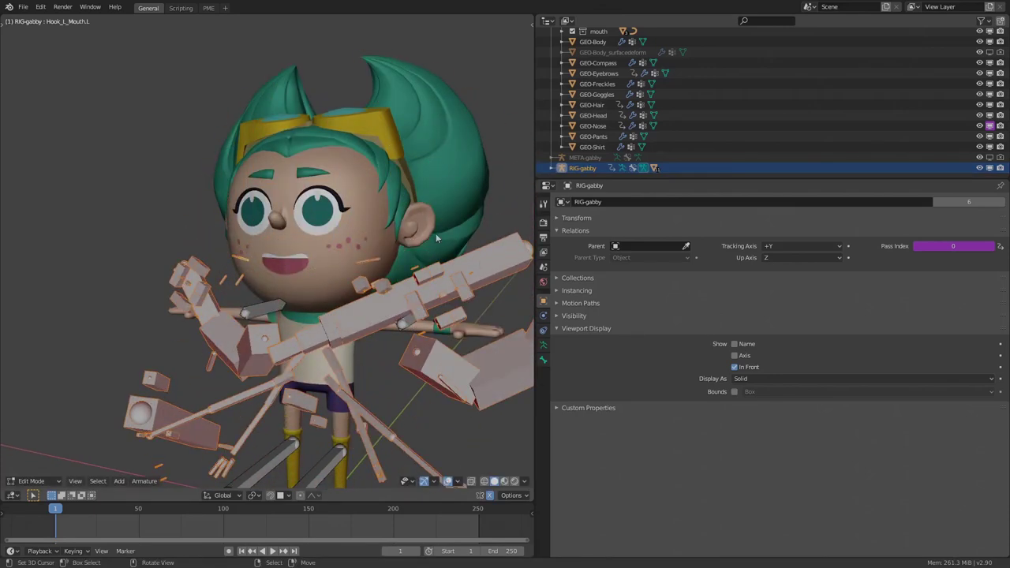
Return RIG-gabby to Object Mode and run the Regenerate All Rigify Rigs operator
key("Tab")
scroll(324, 246, "up", 3)
key("F3")
type("Regenerate All Rigify Rig")
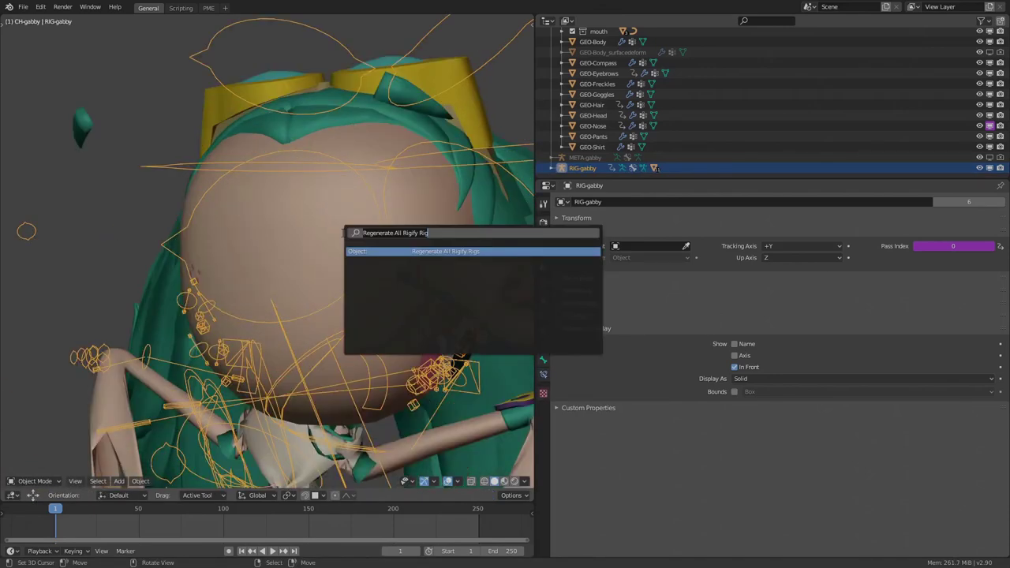
key("Return")
scroll(341, 232, "down", 4)
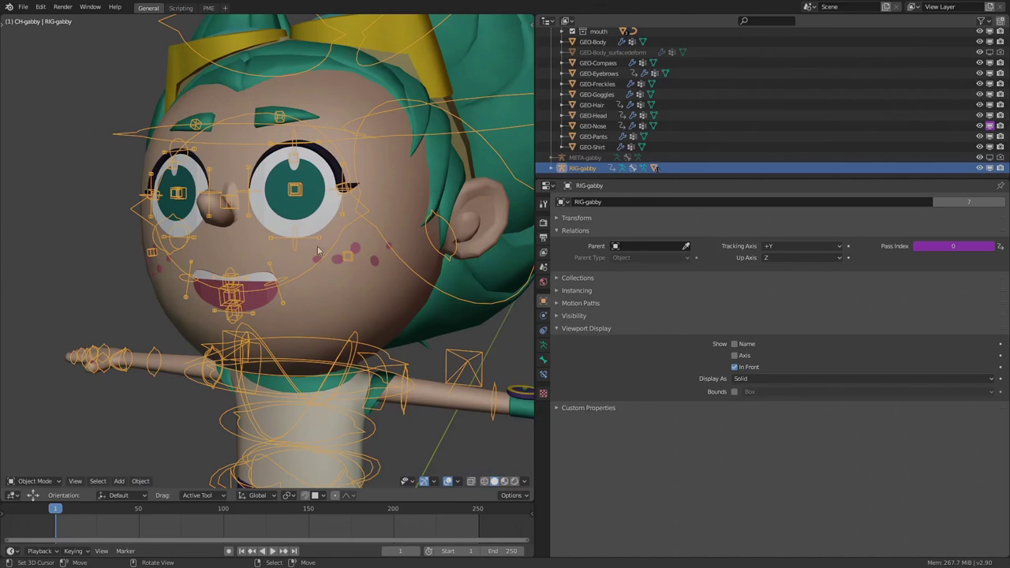
scroll(315, 260, "up", 4)
scroll(286, 298, "down", 1)
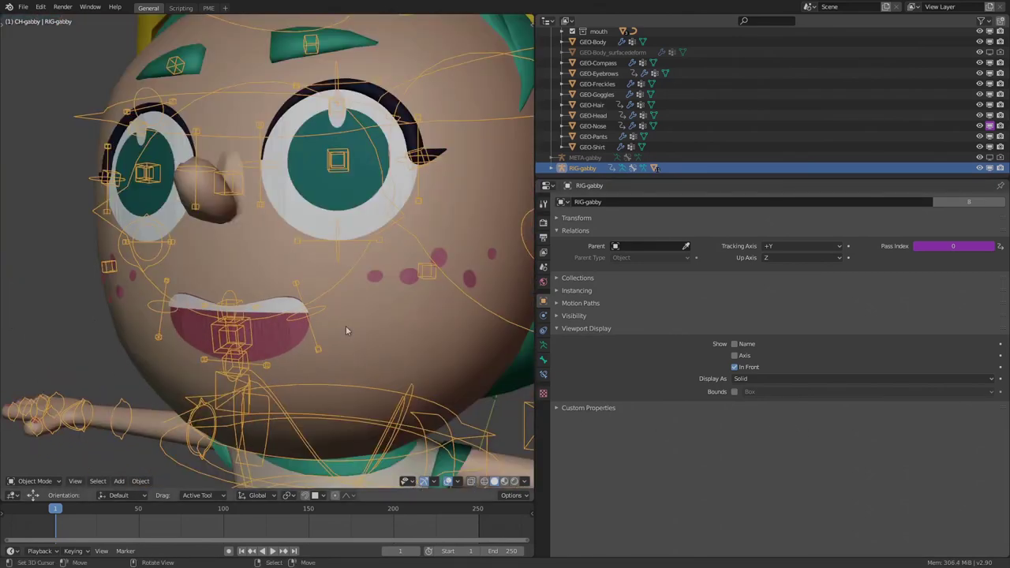
middle_click_drag(345, 329, 352, 331)
scroll(333, 288, "up", 2)
Move the Hook_Mouth.L control outward in Pose Mode, and select the CUR-mouth curve to check its Hook modifiers
key("ctrl+Tab")
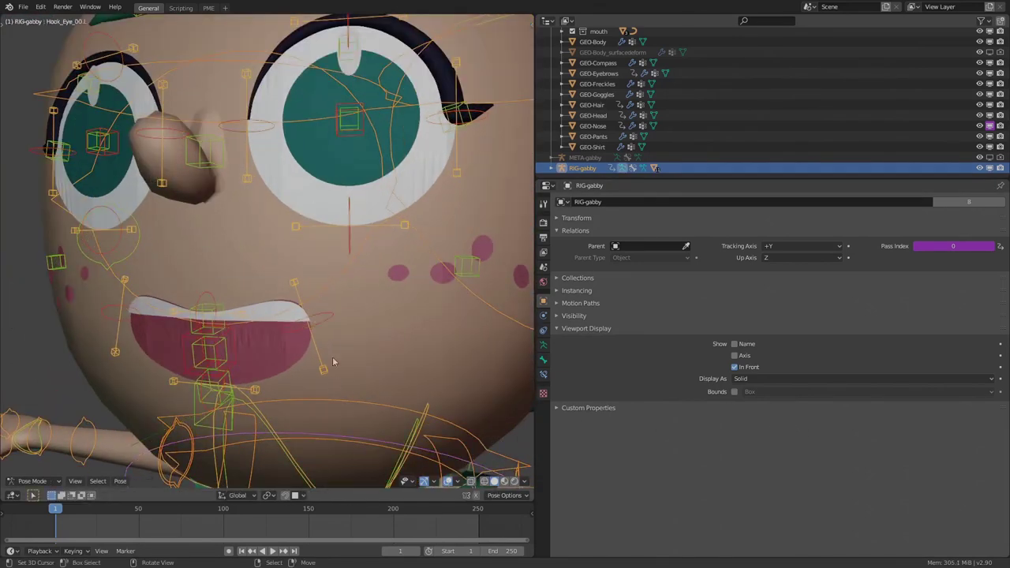
left_click(319, 354)
key("g")
left_click(371, 335)
key("ctrl+Tab")
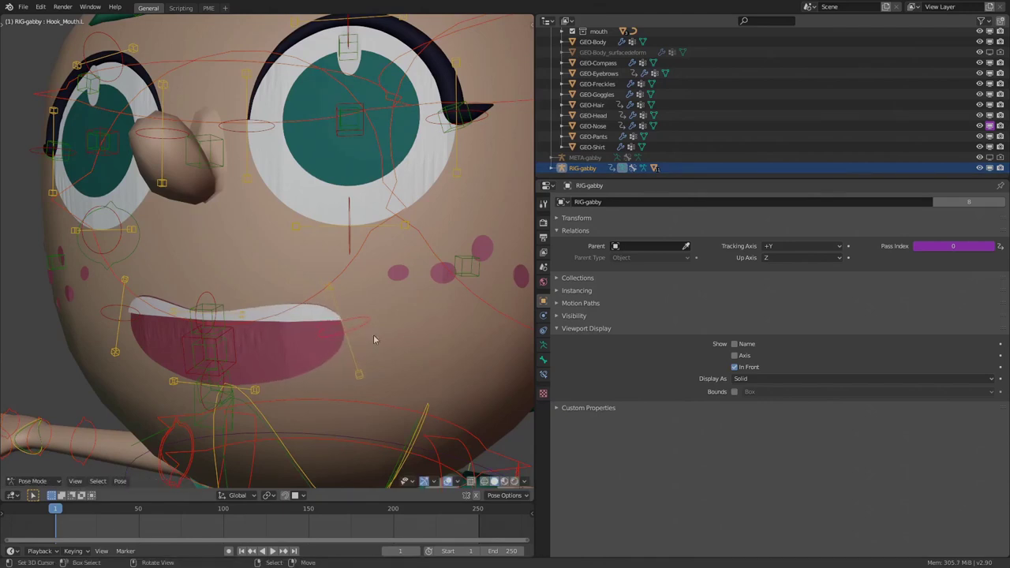
left_click(287, 356)
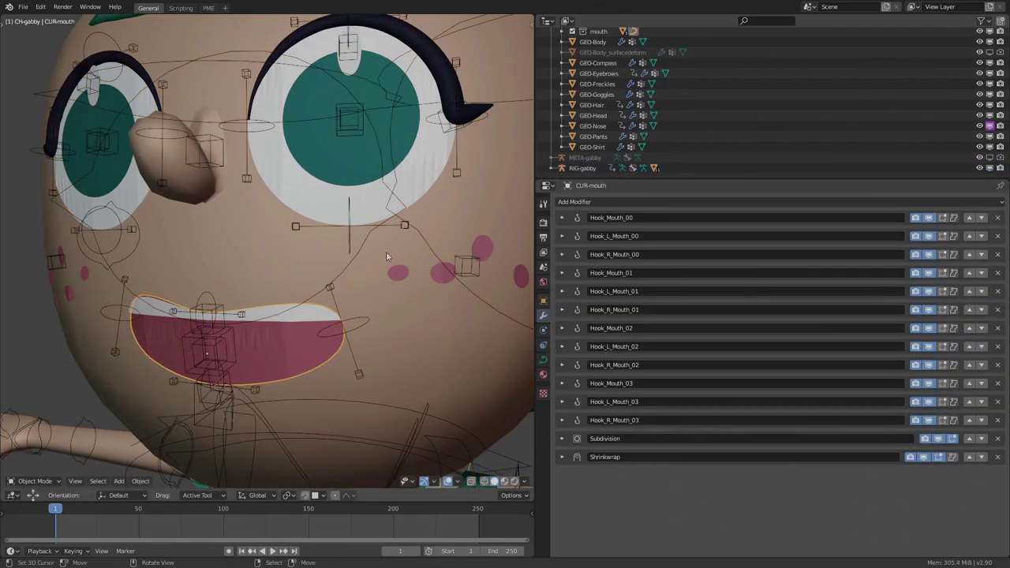
Move RIG-gabby's ROOT-Eye.L control down onto the cheek in Pose Mode, and undo the move
right_click(352, 228)
scroll(347, 213, "down", 1)
middle_click_drag(342, 199, 345, 243, "shift")
key("ctrl+Tab")
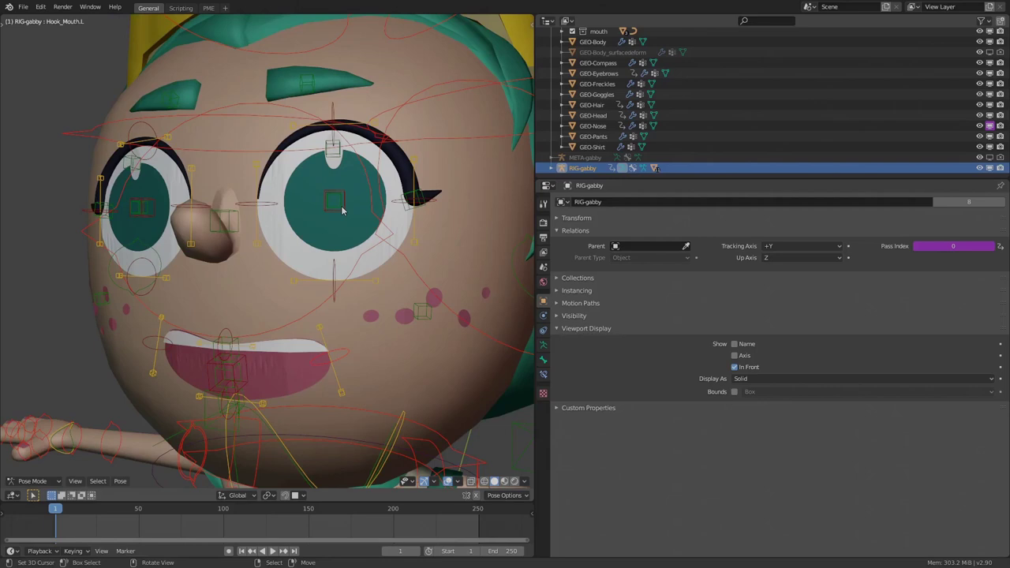
right_click(344, 211)
right_click(344, 211)
key("g")
left_click(451, 314)
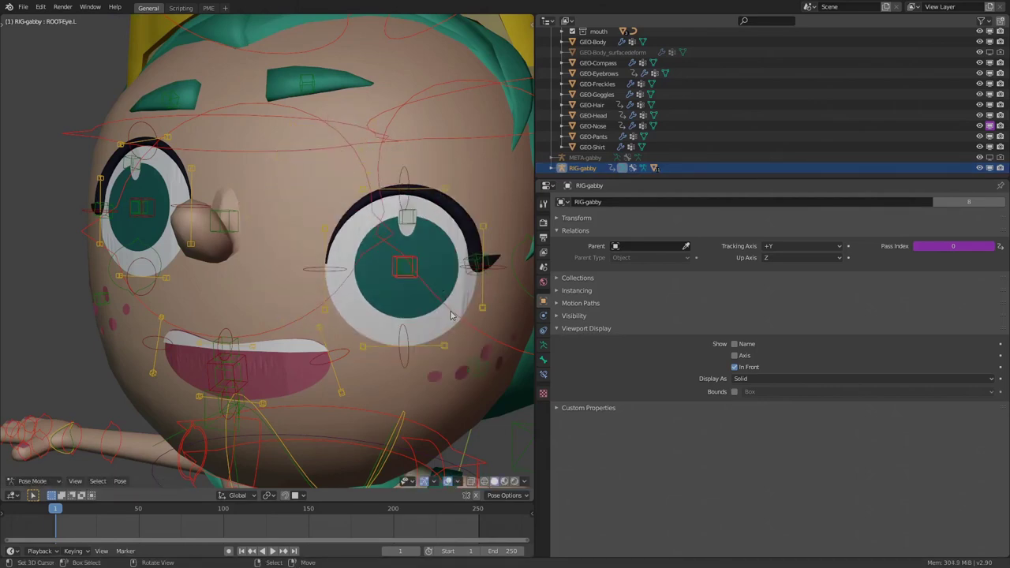
scroll(450, 315, "down", 1)
middle_click_drag(431, 340, 419, 338)
key("ctrl+z")
Select all of RIG-gabby's pose bones and reset them to their rest pose
mouse_move(344, 330)
middle_mouse_down()
mouse_move(357, 346)
mouse_move(338, 335)
middle_mouse_up()
key("a")
scroll(349, 335, "down", 1)
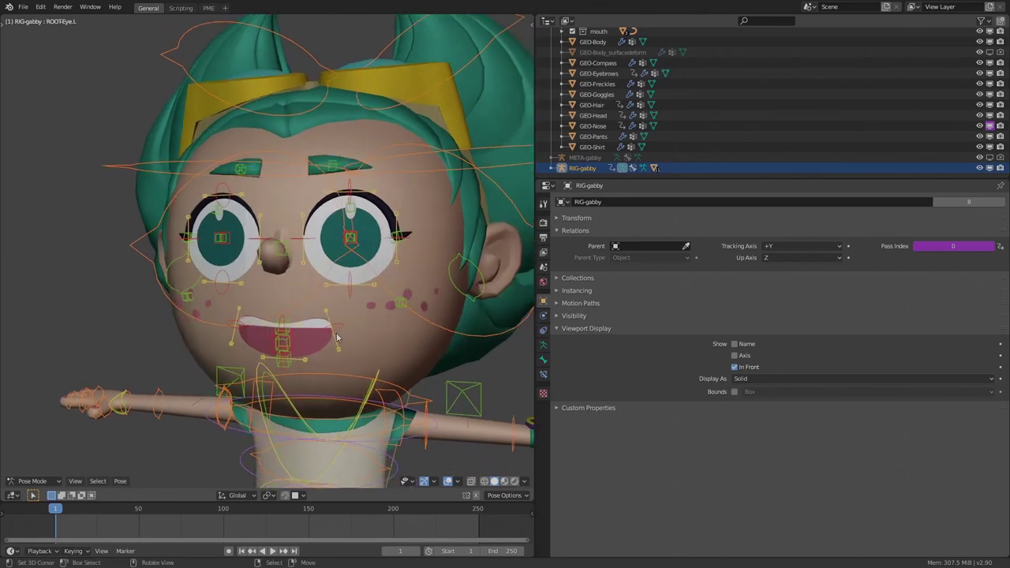
scroll(339, 335, "up", 1)
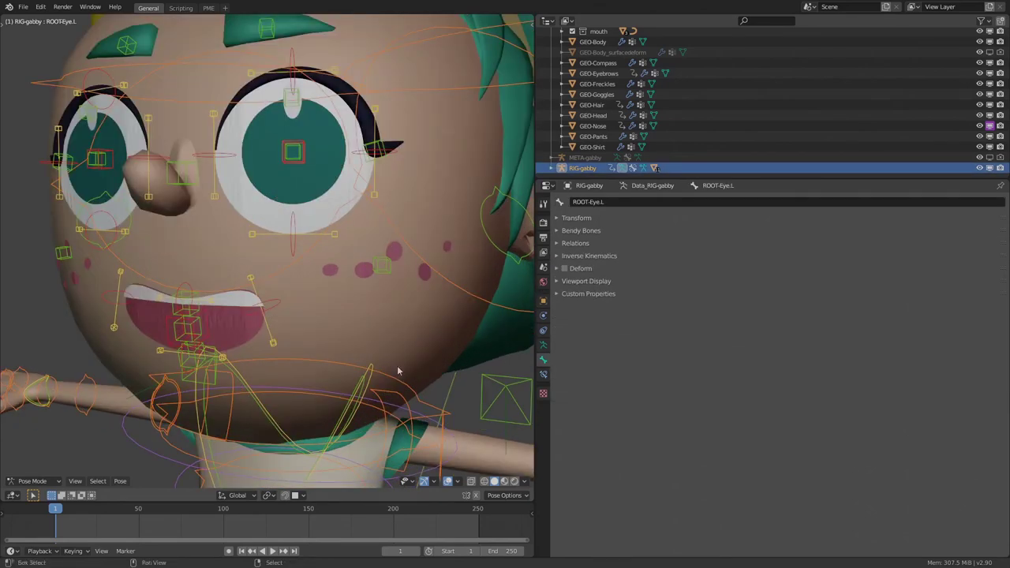
scroll(399, 372, "down", 1)
middle_click_drag(398, 372, 415, 349)
Disable RIG-gabby in the viewport, enable META-gabby and enter its Pose Mode, selecting a bone at the mouth
key("ctrl+Tab")
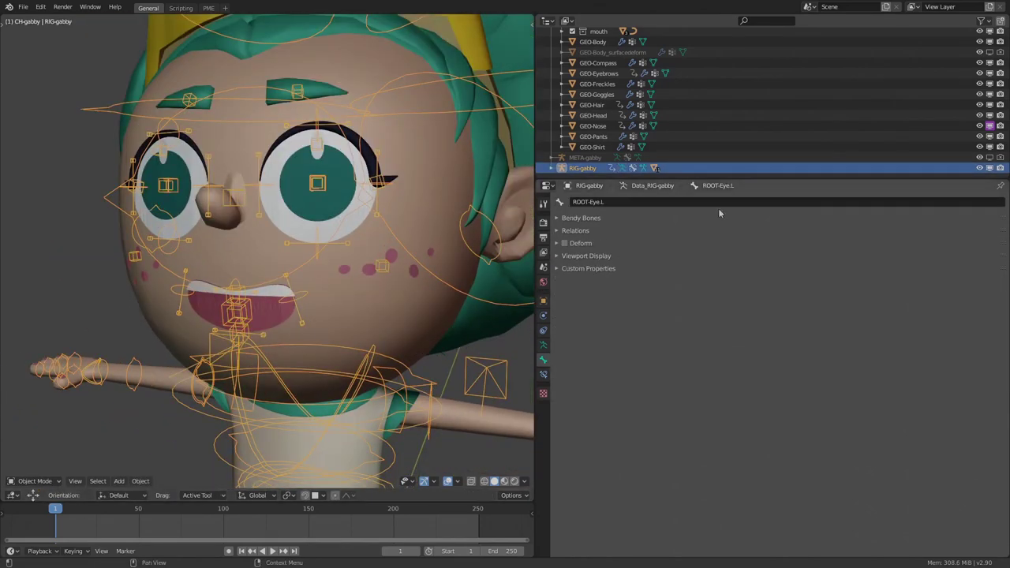
left_click(989, 168)
left_click(990, 157)
left_click(587, 158)
scroll(392, 264, "down", 3)
middle_click_drag(392, 263, 343, 187)
key("ctrl+Tab")
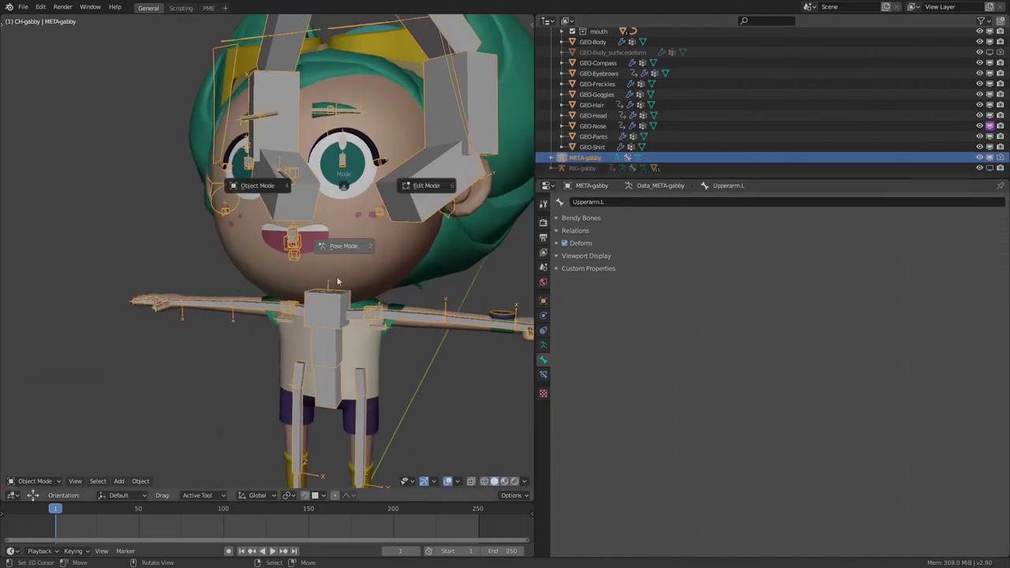
left_click(337, 281)
scroll(297, 252, "up", 3)
left_click(292, 240)
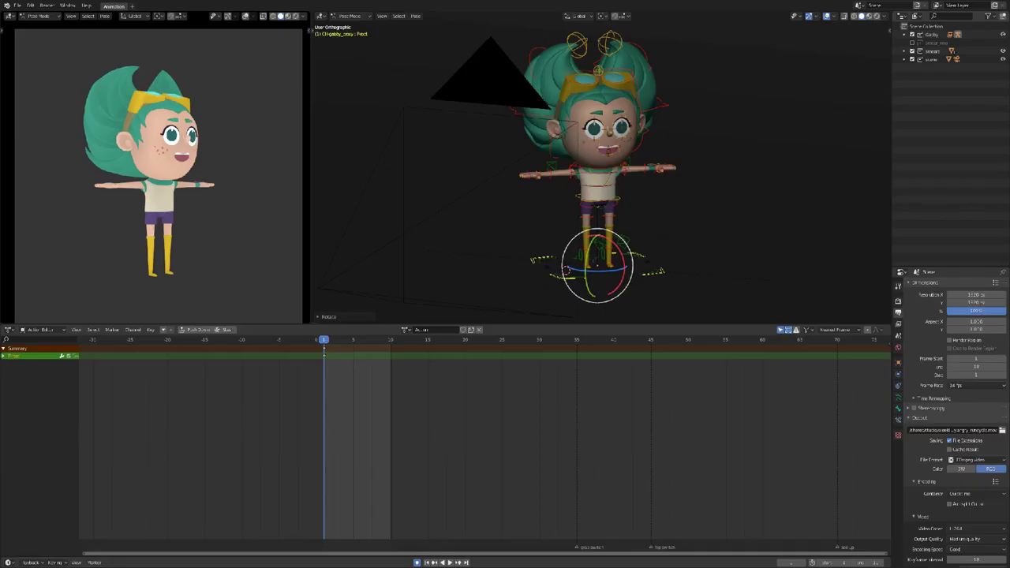
Rotate the posed character's head control freely with a trackball rotation in the animation scene
scroll(701, 207, "up", 8)
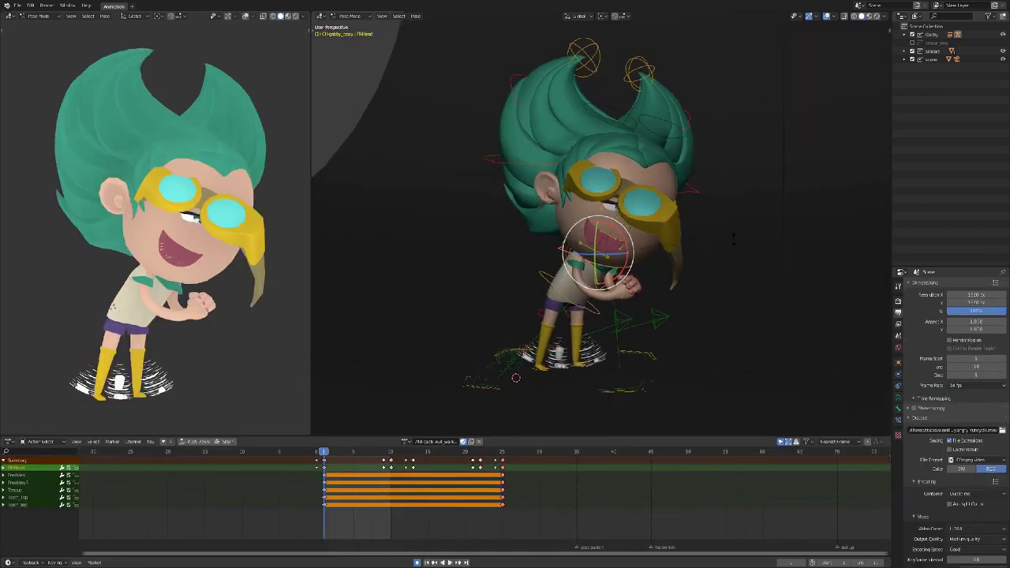
key("r")
key("r")
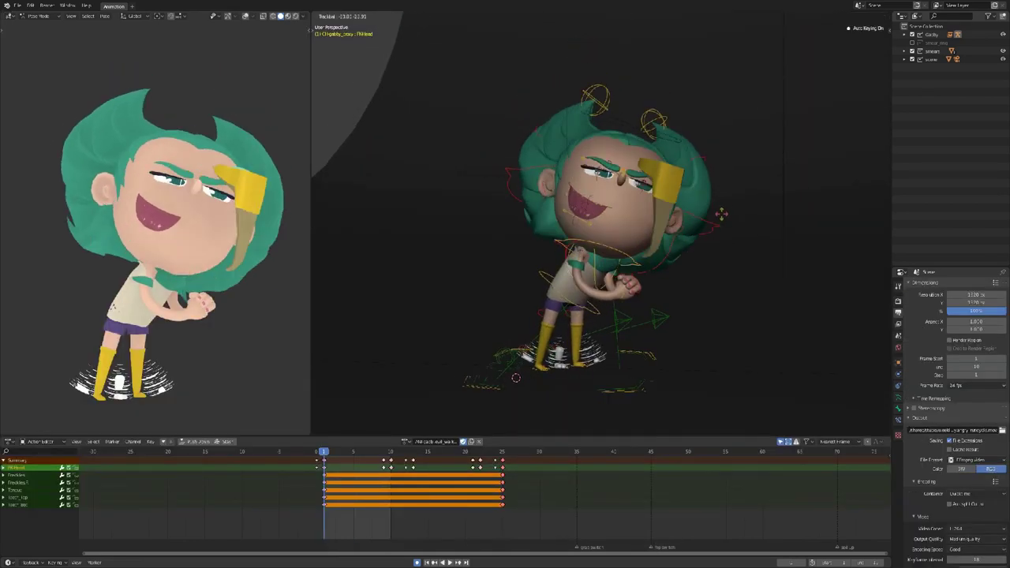
left_click(672, 267)
Try to rotate the shoulder control of the character's near arm with a trackball rotation
scroll(667, 269, "up", 7)
middle_click_drag(523, 327, 576, 224, "shift")
left_click(544, 220)
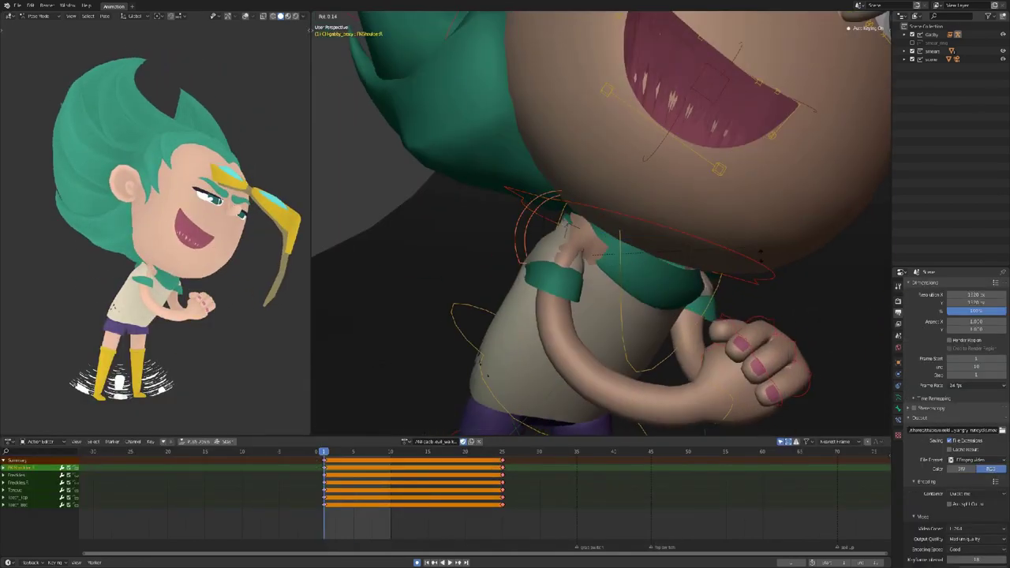
key("r")
key("r")
right_click(661, 287)
middle_click_drag(661, 287, 755, 287)
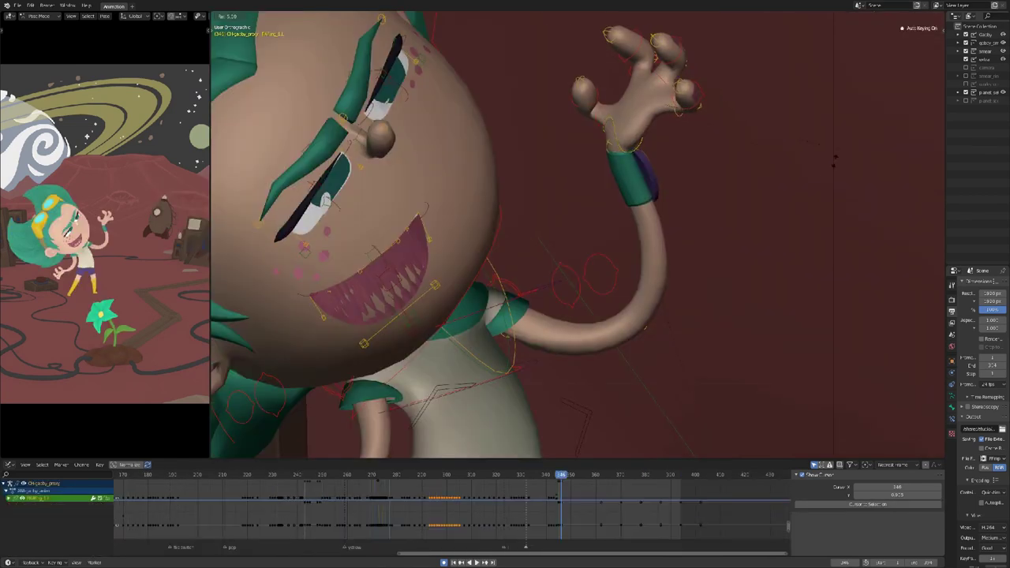
Rotate the finger base controls of the character's raised hand freely with trackball rotations
key("r")
key("r")
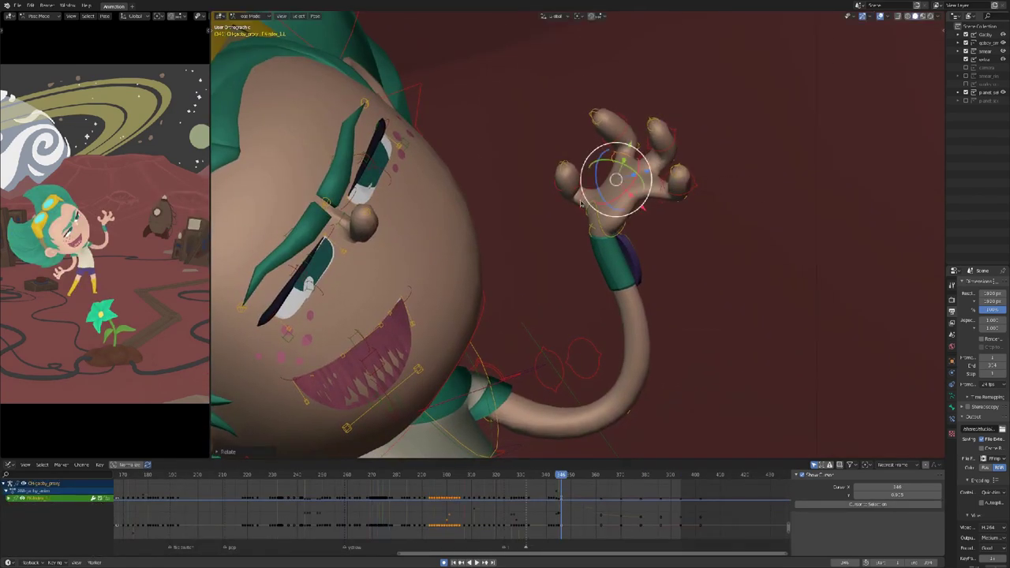
left_click(771, 112)
key("r")
key("r")
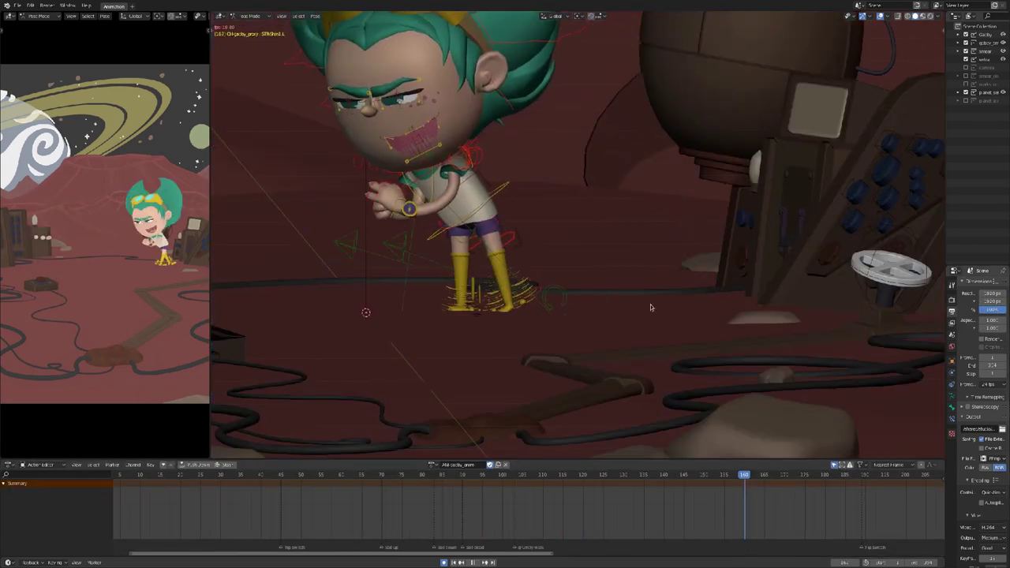
Trackball-rotate the far hand control at the control panel, and move the near hand control up to the character's chin, rotating it freely
middle_click_drag(650, 304, 729, 345)
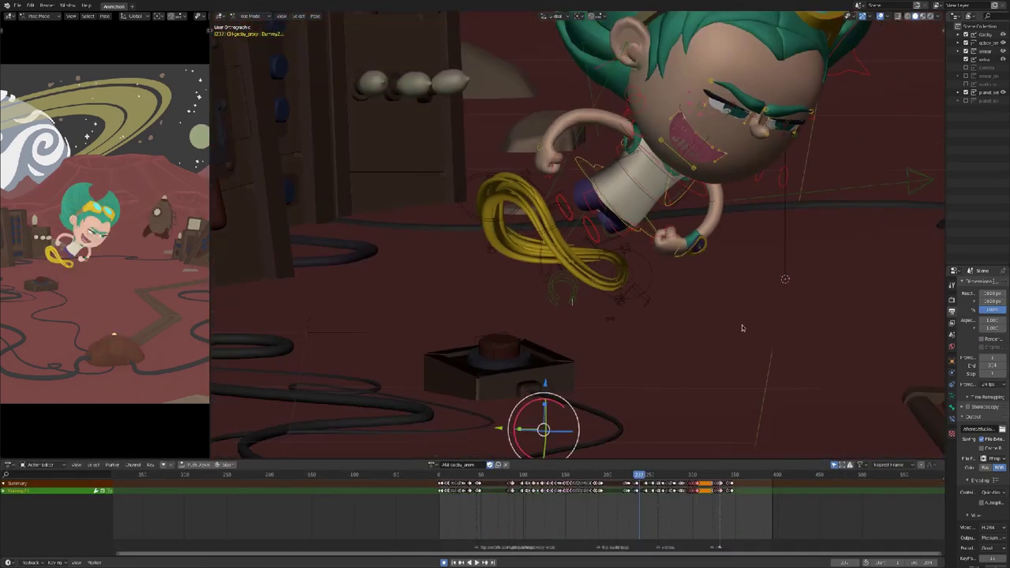
mouse_move(742, 324)
middle_mouse_down()
mouse_move(677, 321)
mouse_move(752, 321)
middle_mouse_up()
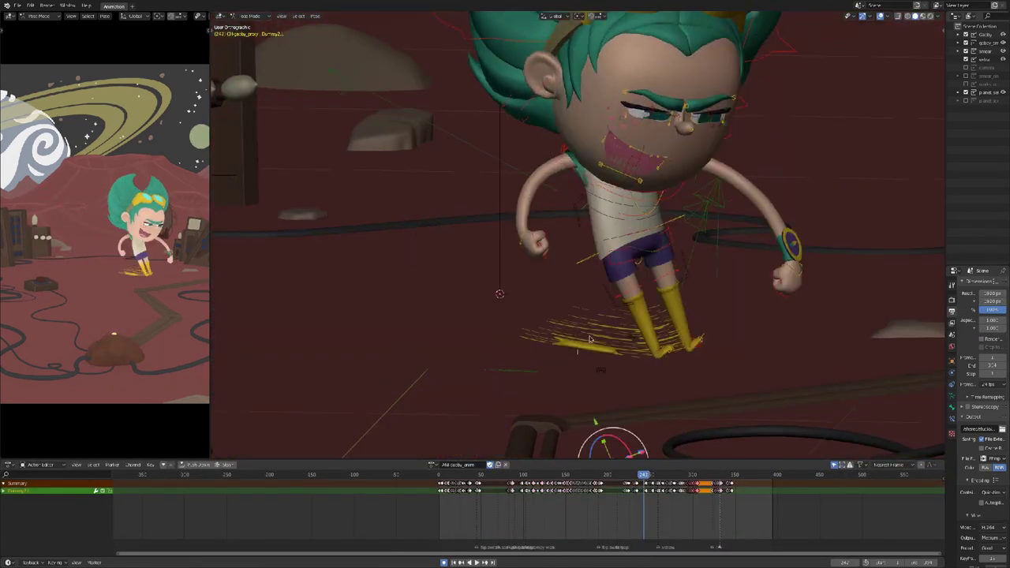
key("r")
key("r")
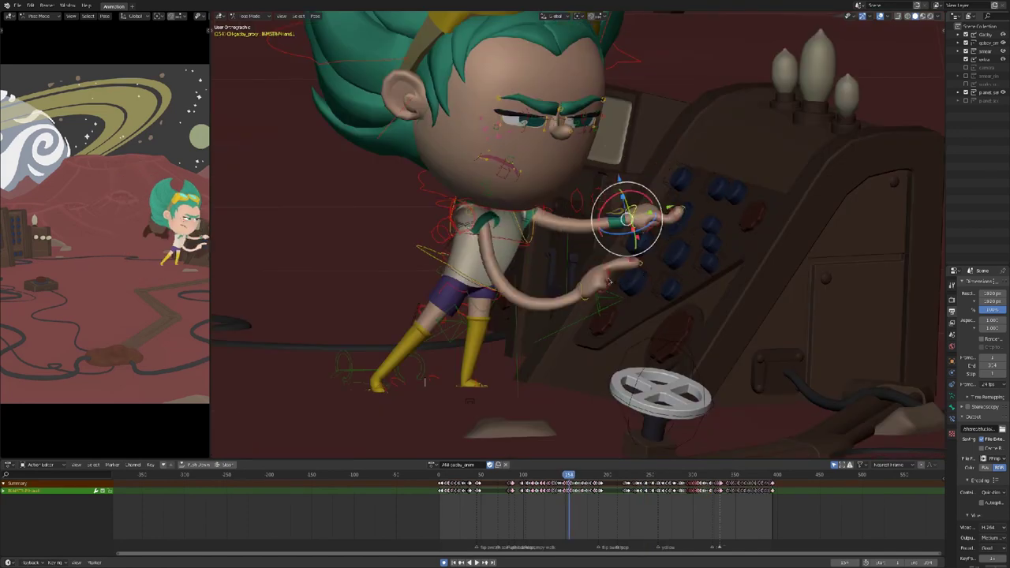
left_click(608, 282)
key("g")
left_click(580, 188)
key("r")
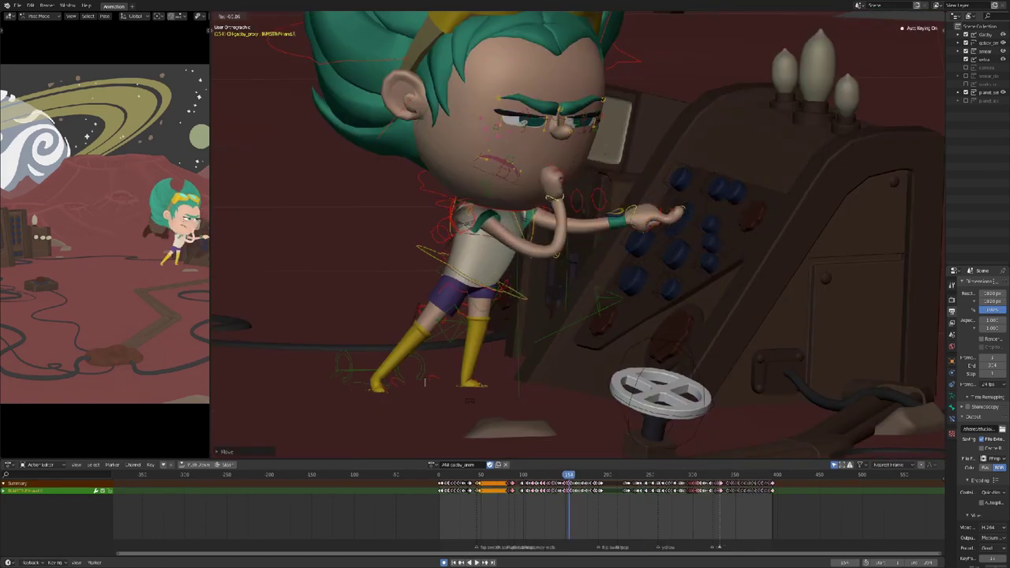
key("r")
key("r")
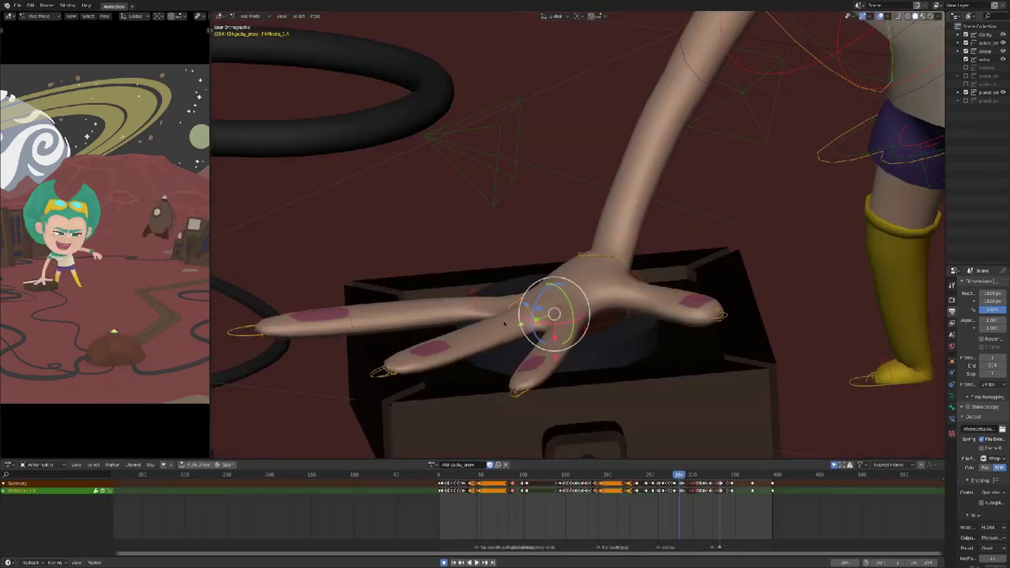
Scale the finger base control on the hand that is pressing the button box
left_click(534, 327)
scroll(616, 352, "down", 3)
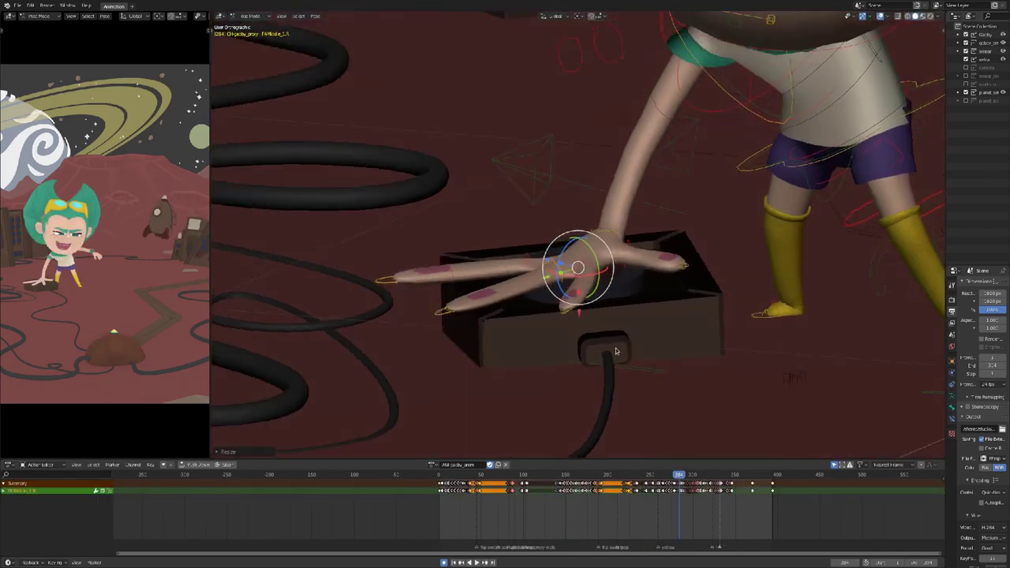
scroll(616, 352, "down", 2)
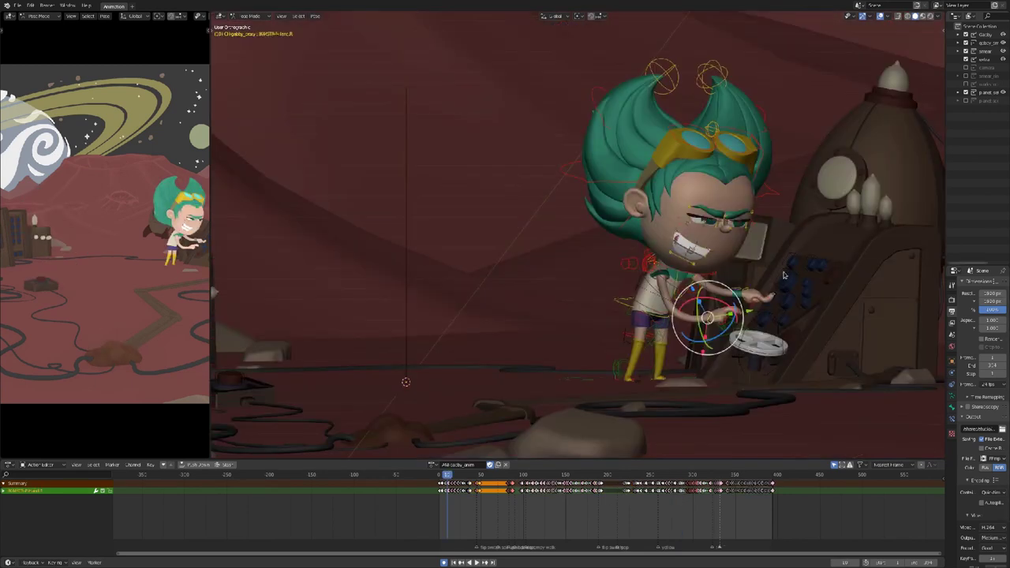
Step forward frame by frame through the early part of the animation to examine the character's turn at the control panel
middle_click_drag(758, 260, 796, 281)
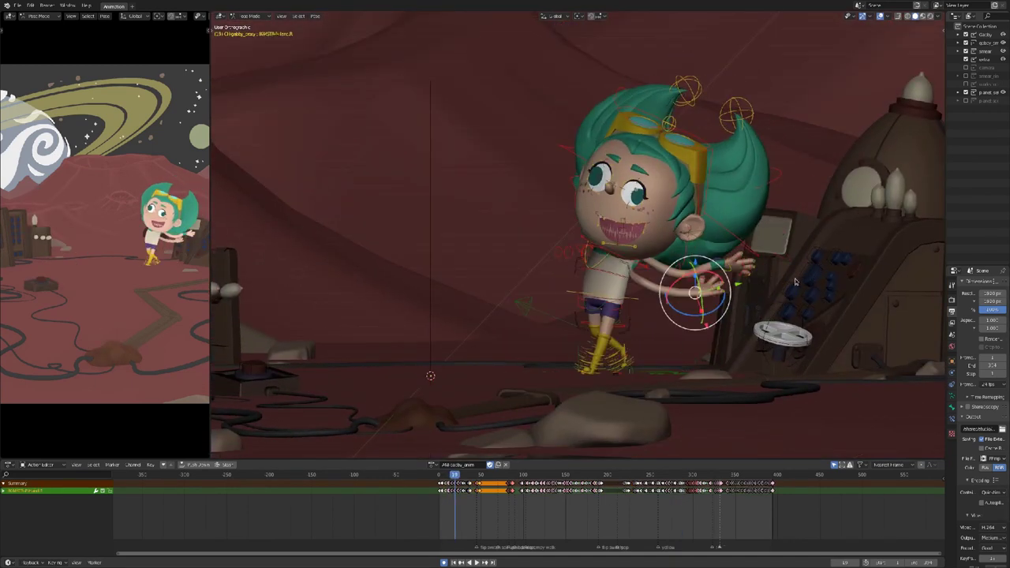
key("Right")
key("Right")
key("Right")
key("Right")
key("Right")
key("Right")
Try to move the upper hair-tip control of the leaning character, and play the animation
middle_click_drag(407, 382, 718, 371, "shift")
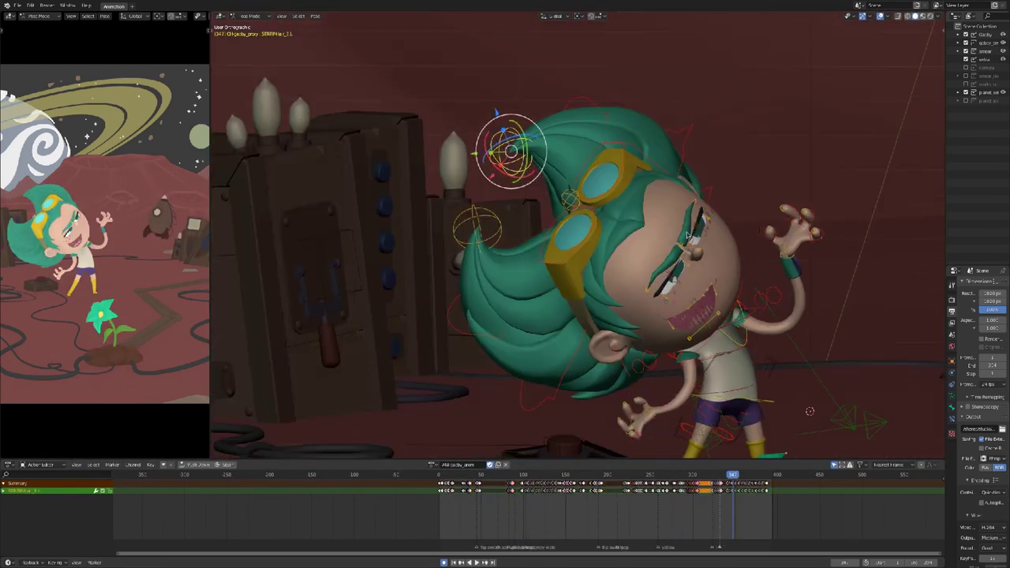
key("g")
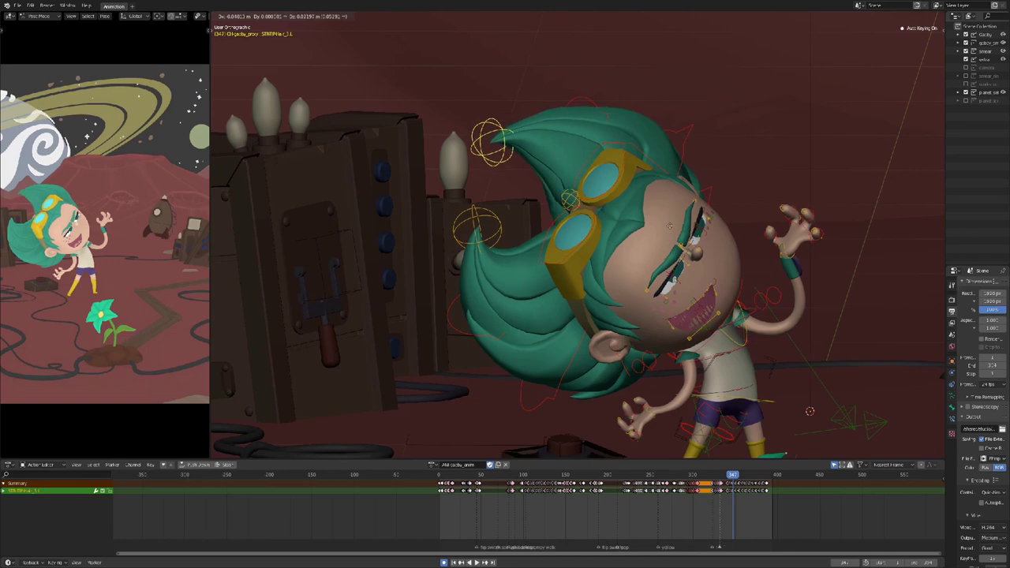
right_click(531, 184)
key("space")
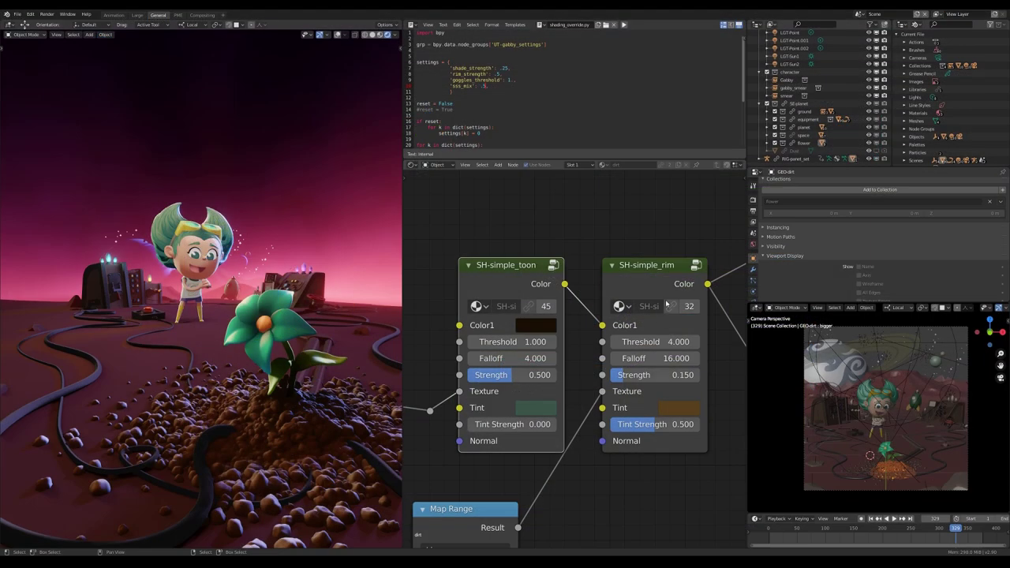
Select the SH-simple_rim node in the planet scene's dirt material and try out a different rim Strength
left_click(667, 295)
middle_click_drag(667, 304, 576, 285)
scroll(576, 285, "up", 3)
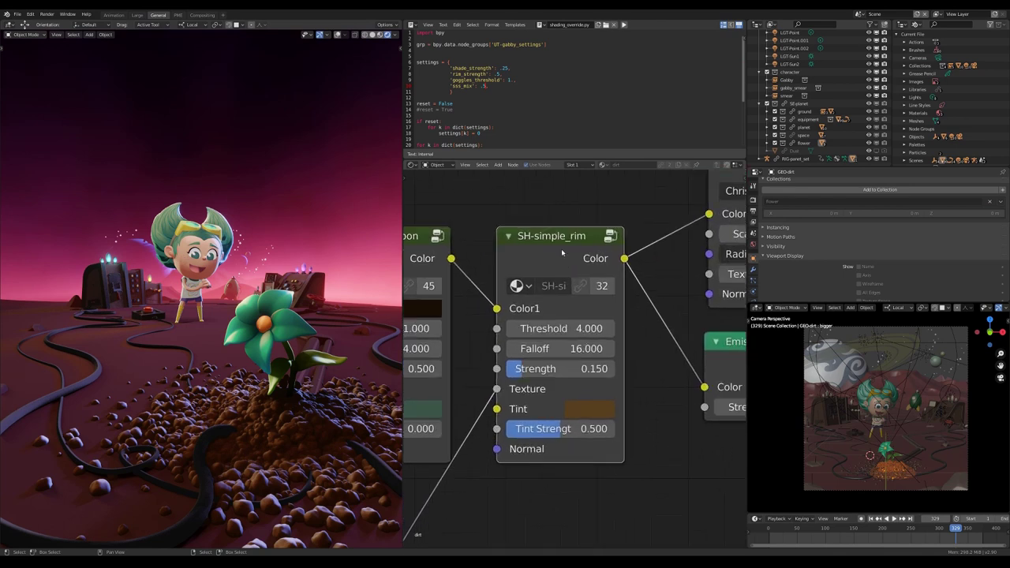
mouse_move(536, 368)
left_mouse_down()
mouse_move(626, 369)
mouse_move(520, 368)
left_mouse_up()
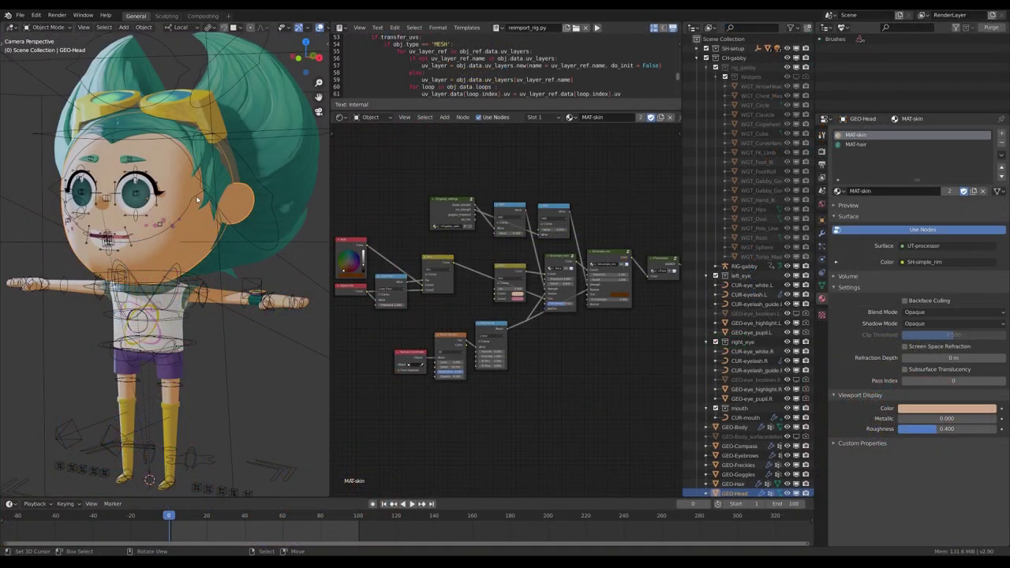
Examine the character's MAT-skin shading up close on the face and shirt, and view her from another angle in the lit planet scene
scroll(197, 200, "up", 8)
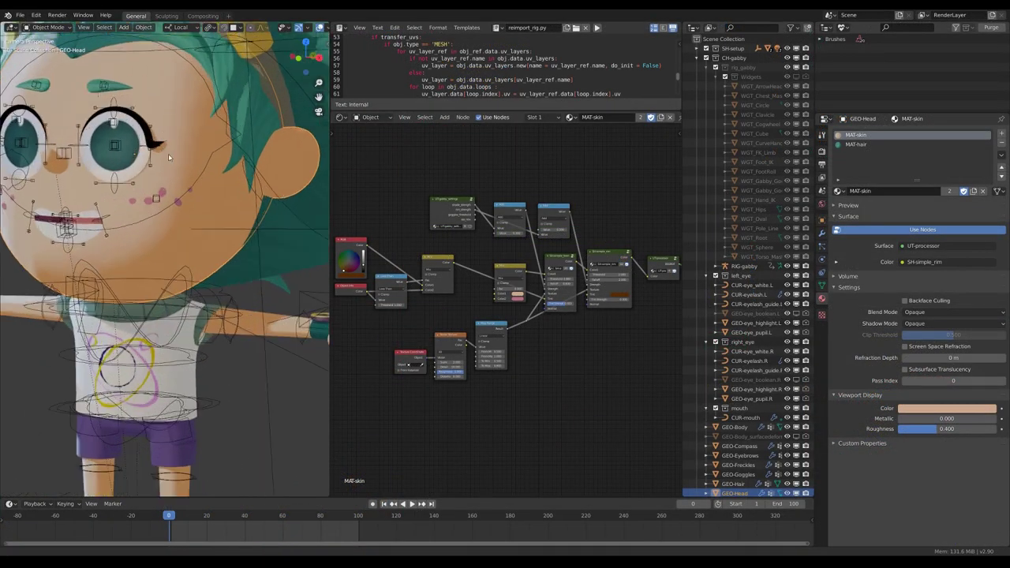
scroll(512, 278, "up", 6)
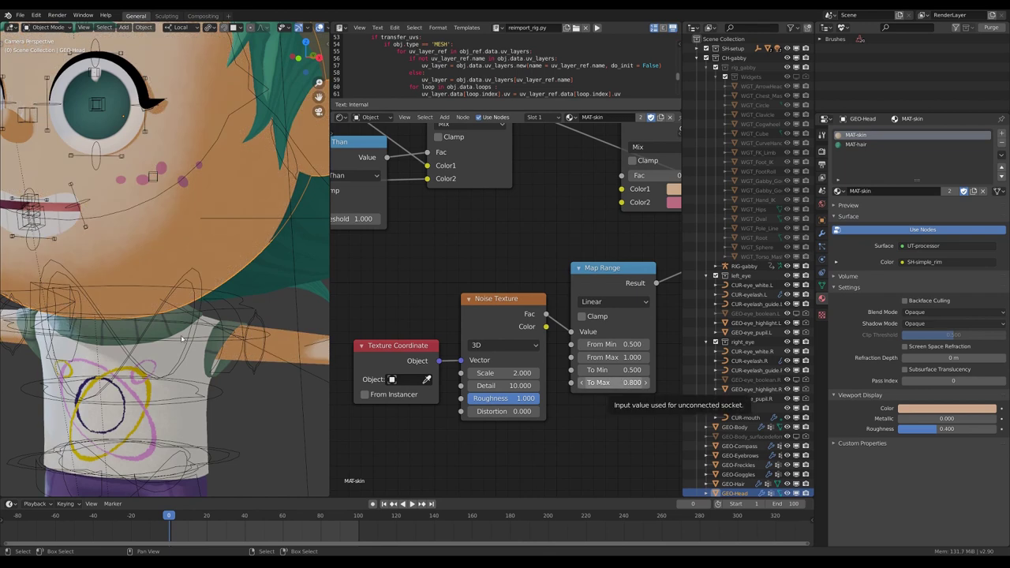
scroll(181, 339, "down", 6)
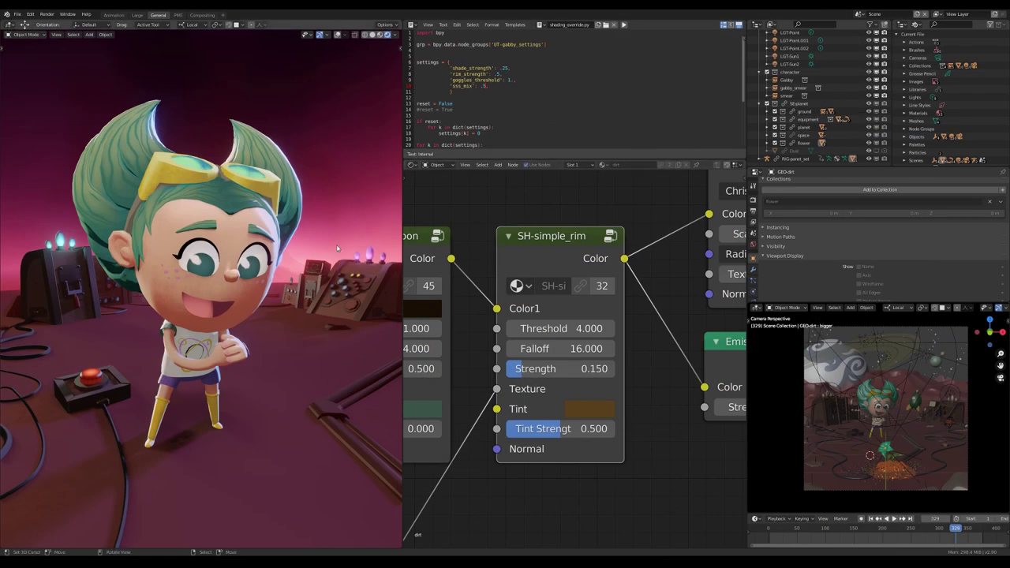
middle_click_drag(337, 247, 307, 283)
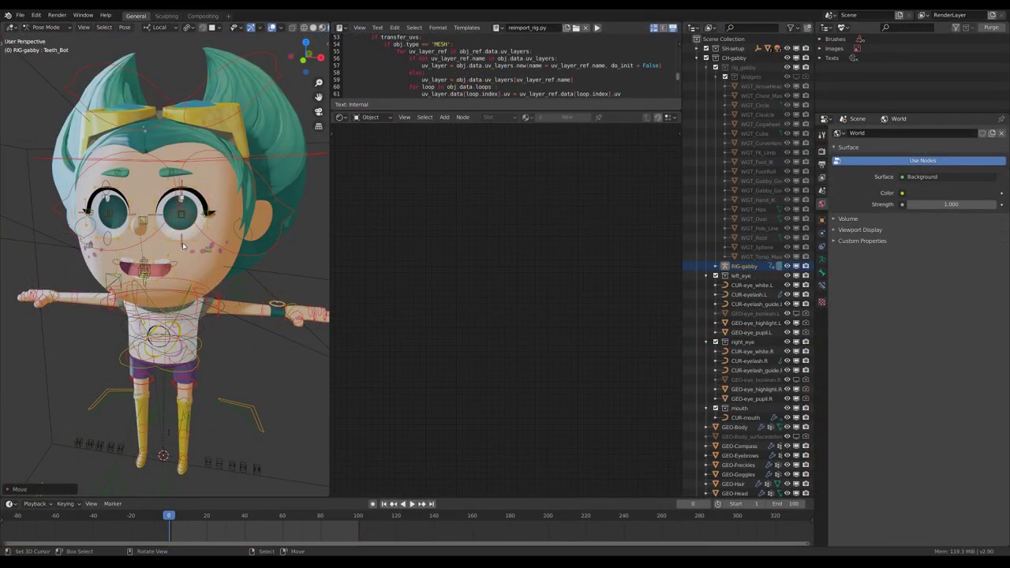
Try to move the hook control at the lower edge of the character's left eye in RIG-gabby
right_click(183, 246)
scroll(183, 247, "up", 2)
key("g")
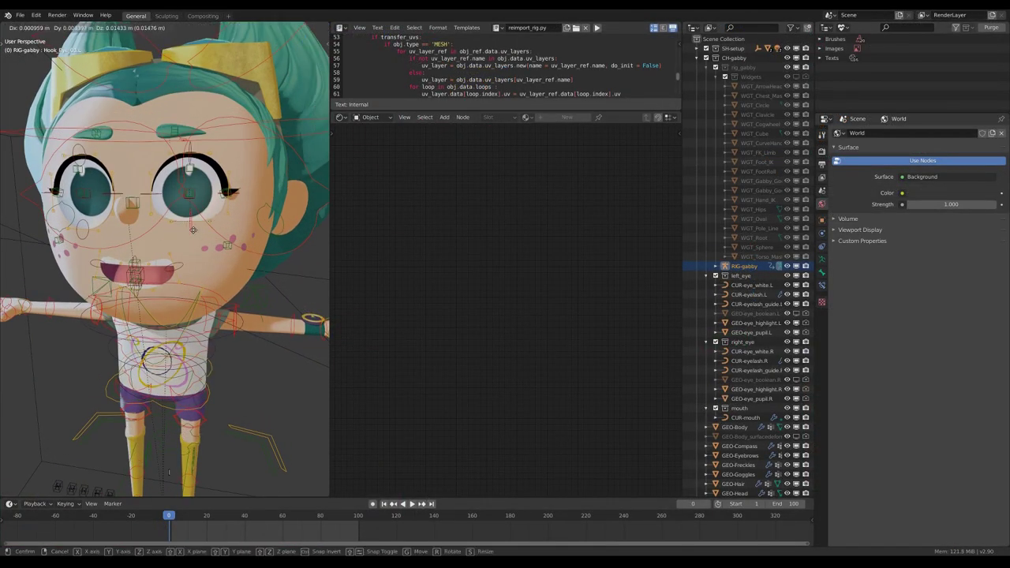
left_click(195, 203)
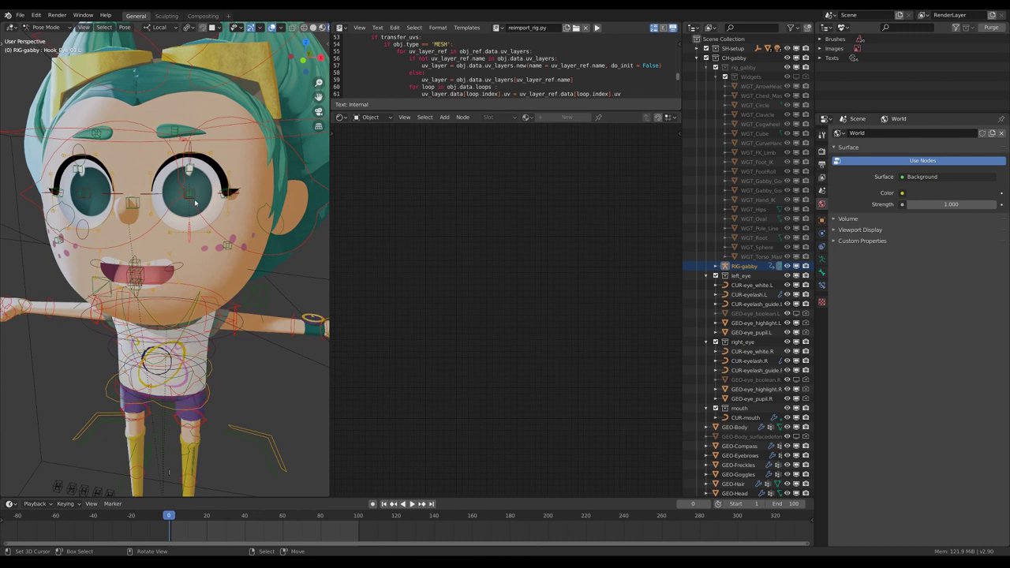
Try to move the root control of the character's left eye and its pupil control
right_click(188, 194)
key("g")
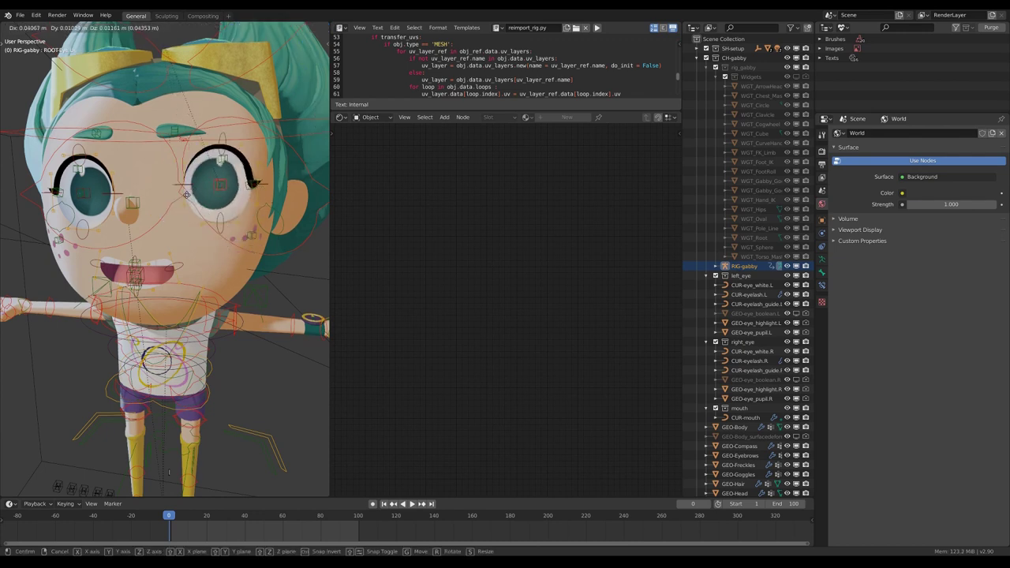
right_click(189, 200)
left_click(192, 196)
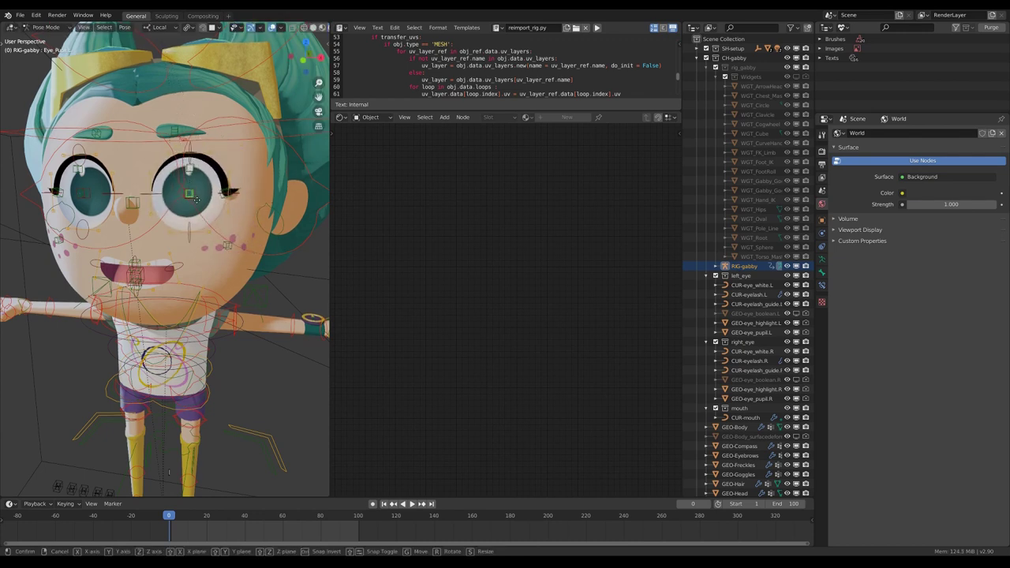
key("g")
key("Escape")
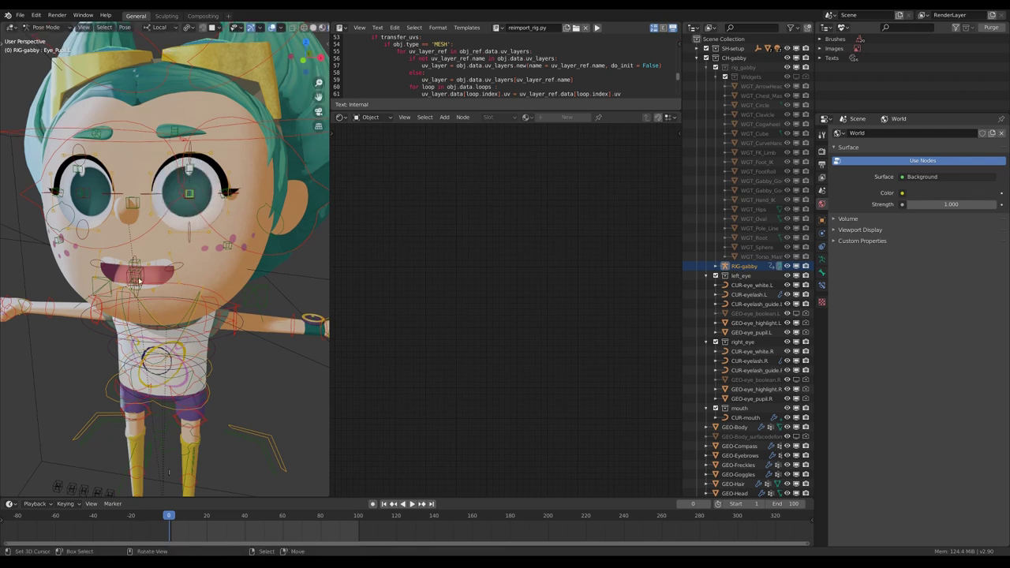
Try to move the tongue control inside the character's mouth
left_click(138, 279)
key("g")
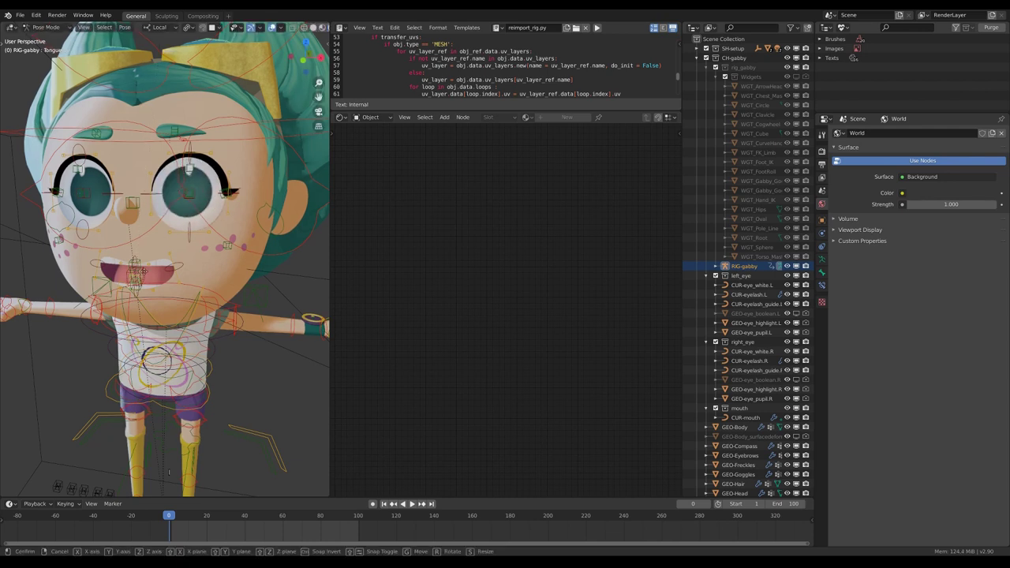
key("Escape")
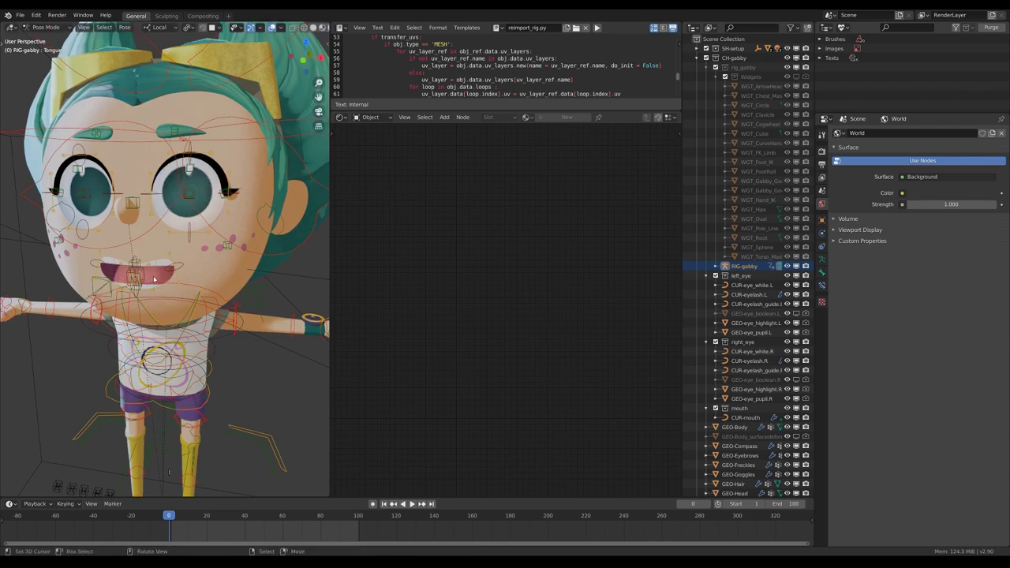
Switch from Pose Mode to Object Mode and select the CUR-mouth curve to display its MAT-mouth node tree
scroll(181, 241, "up", 3)
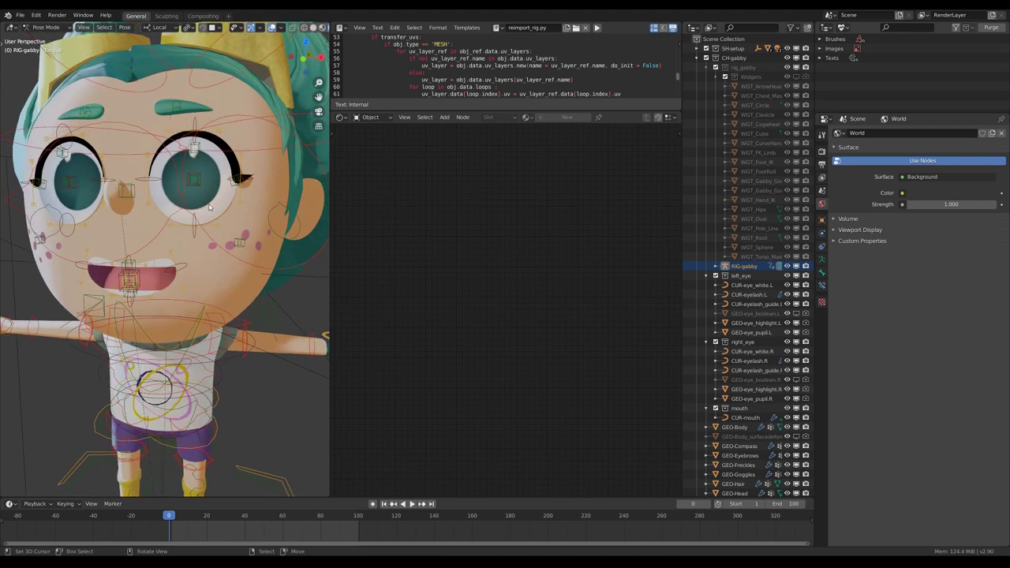
middle_click_drag(210, 203, 233, 209)
scroll(129, 285, "up", 5)
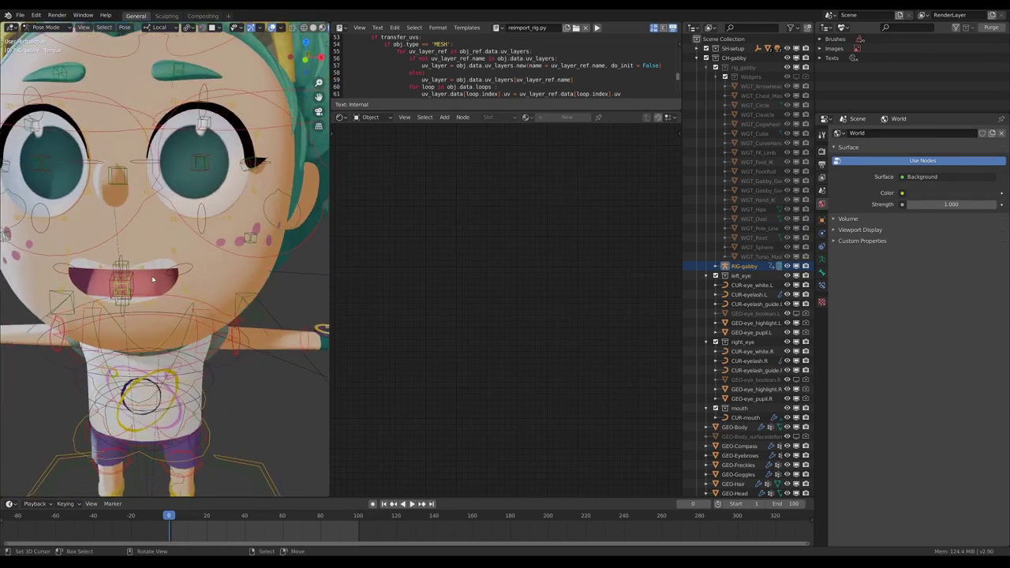
key("ctrl+Tab")
right_click(184, 284)
middle_click_drag(184, 284, 180, 252)
scroll(181, 253, "down", 5)
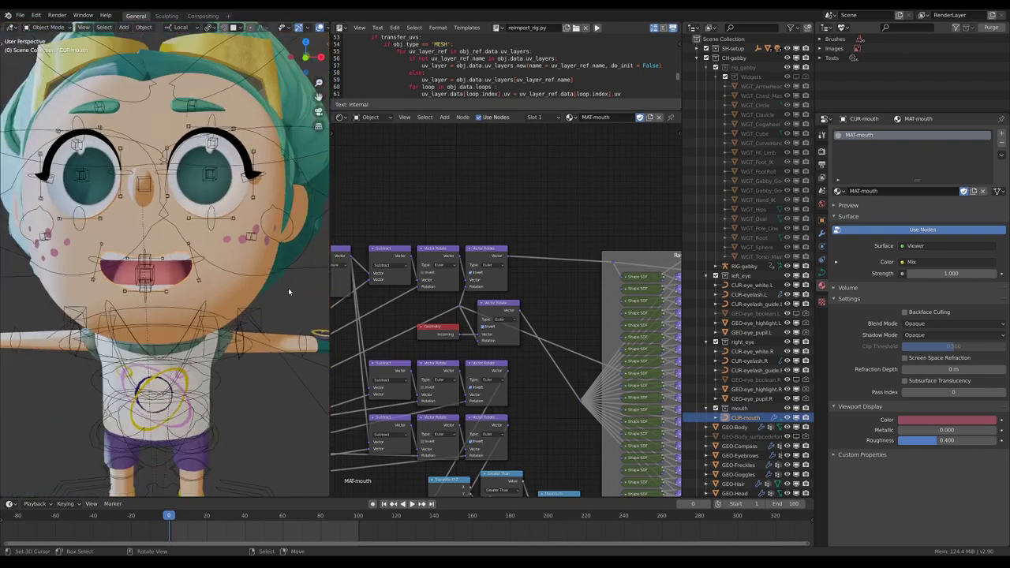
Look over the MAT-mouth node tree, and browse the Gabby (v1) asset page on Blender Cloud
scroll(513, 247, "down", 5)
scroll(513, 246, "down", 4)
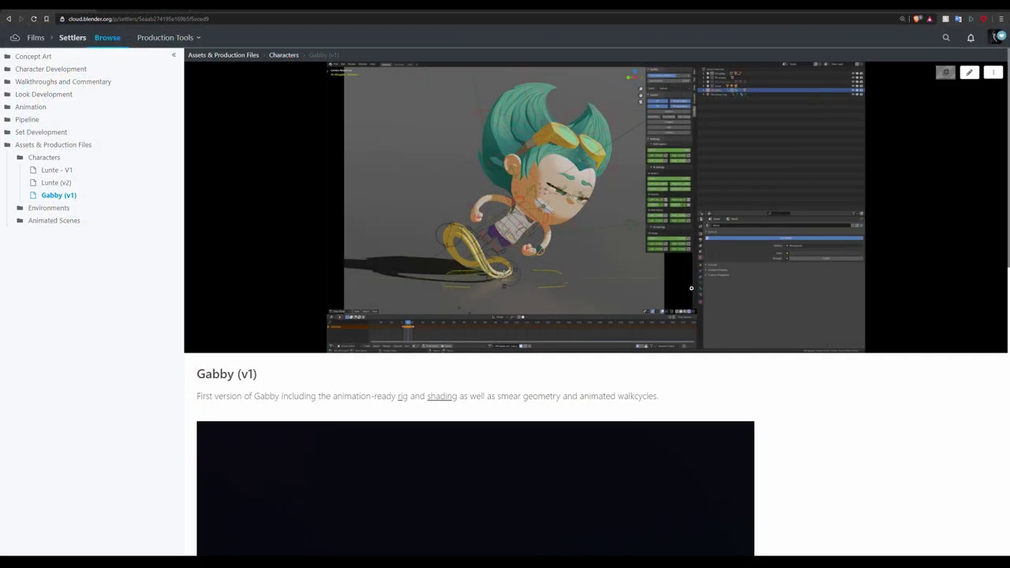
scroll(747, 335, "down", 8)
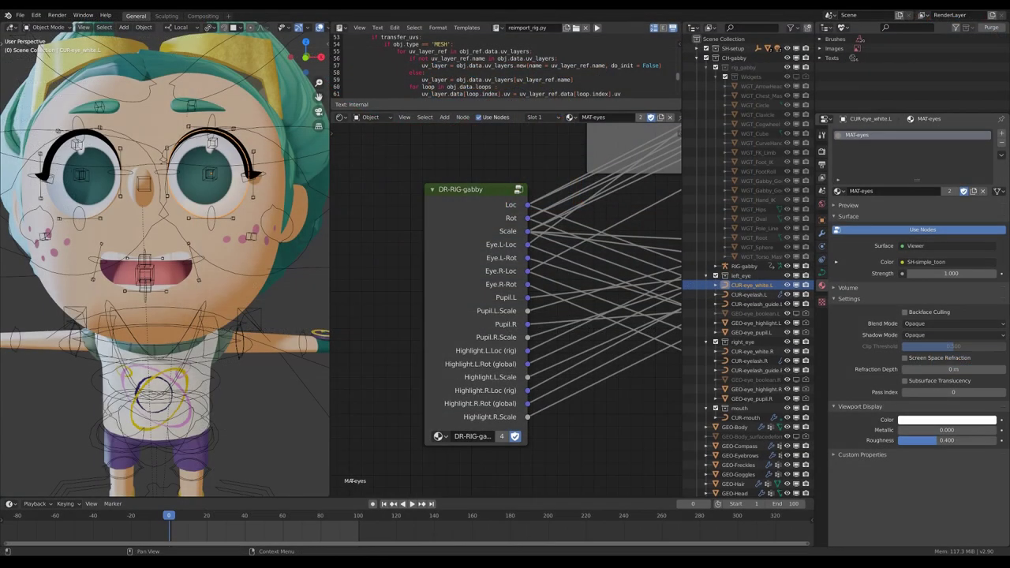
Open the DR-RIG-gabby node group in the MAT-eyes material, look over its contents and exit the group
left_click(467, 273)
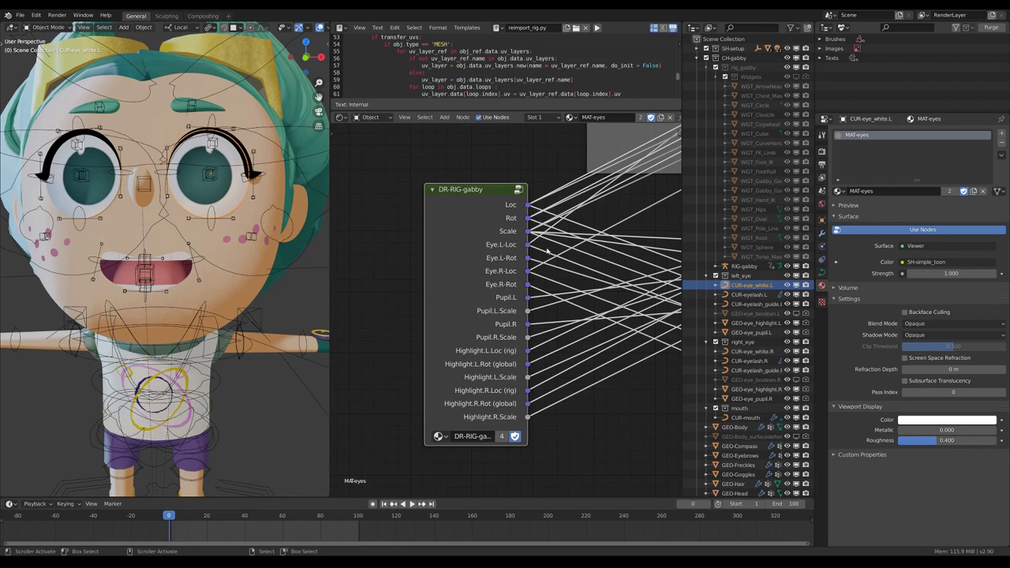
key("Tab")
scroll(503, 332, "down", 5)
middle_click_drag(501, 268, 516, 431)
key("Tab")
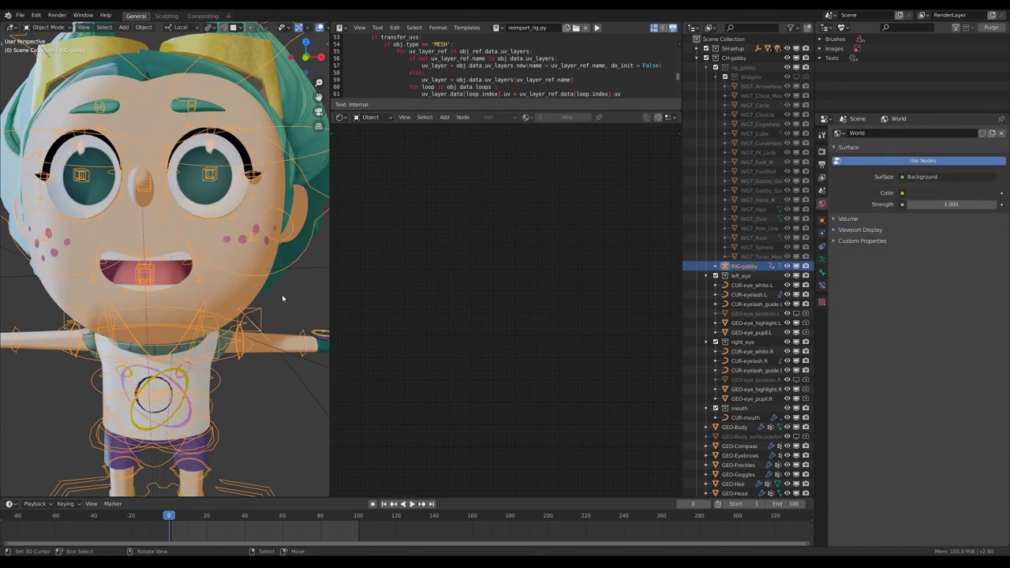
Rotate RIG-gabby freely in the viewport with a trackball rotation
left_click(249, 275)
key("r")
key("r")
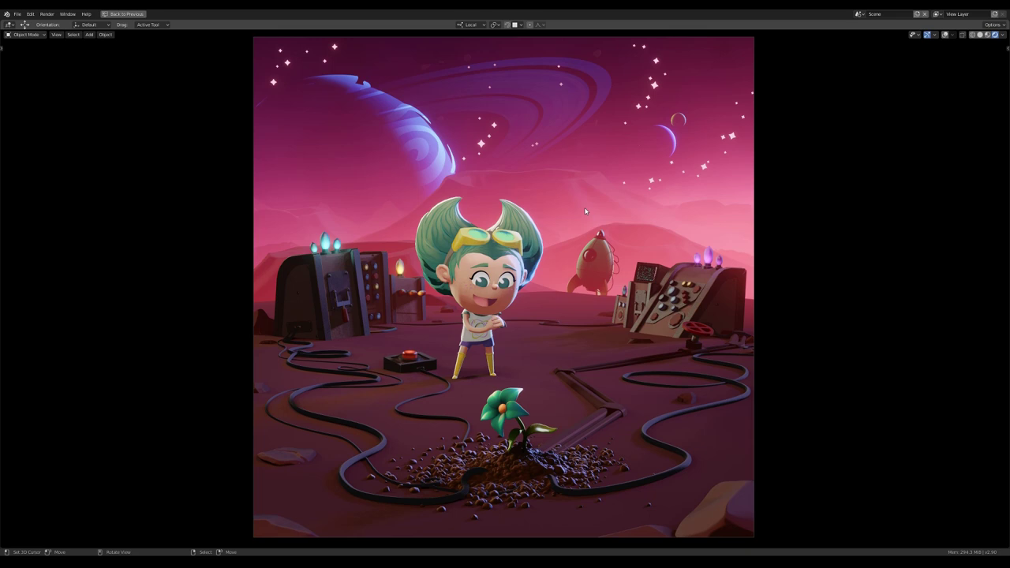
Leave the full-screen viewport of the rendered planet scene and restore the complete workspace layout
key("ctrl+alt+space")
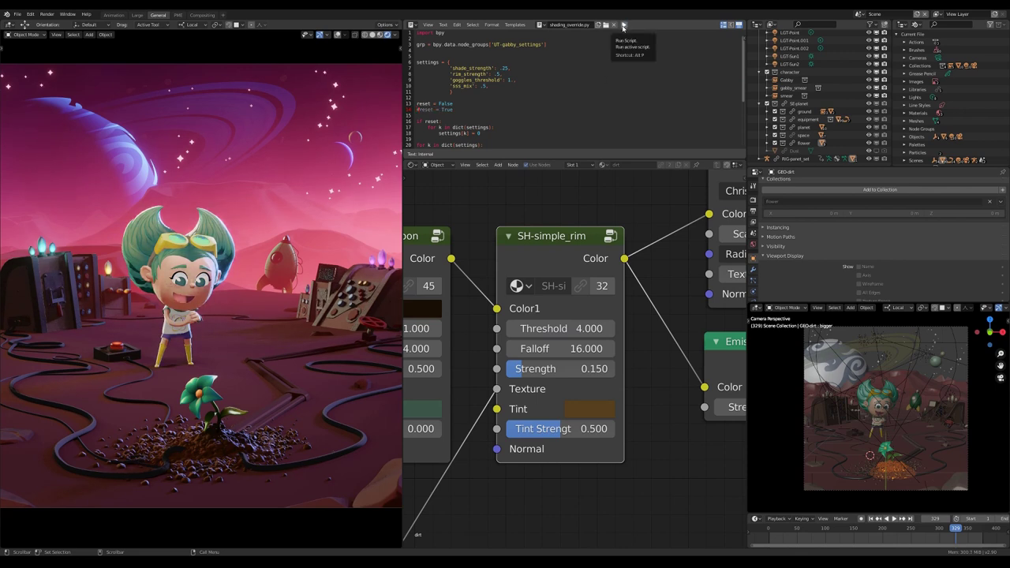
Run the shading_override.py script on the planet scene
left_click(624, 26)
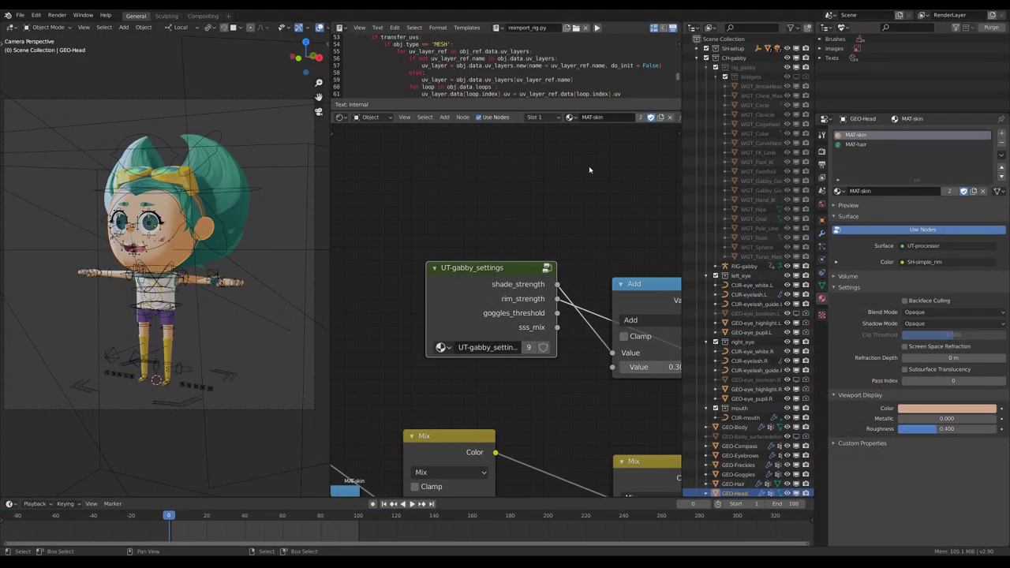
Open the UT-gabby_settings node group in MAT-skin and try out adjustments to the shade_strength and rim_strength values
scroll(177, 219, "up", 4)
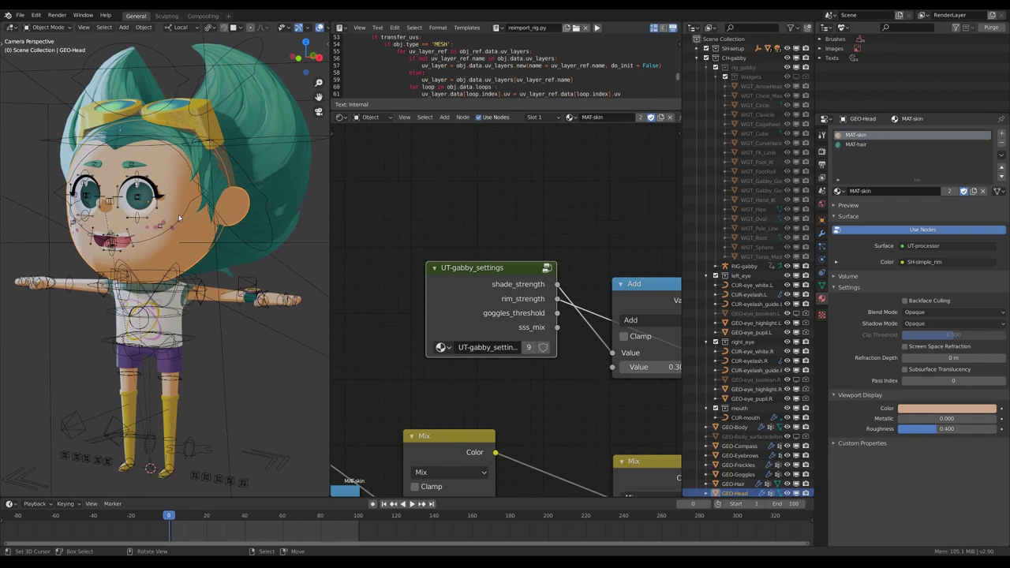
mouse_move(485, 297)
left_mouse_down()
mouse_move(459, 296)
mouse_move(485, 304)
left_mouse_up()
key("Tab")
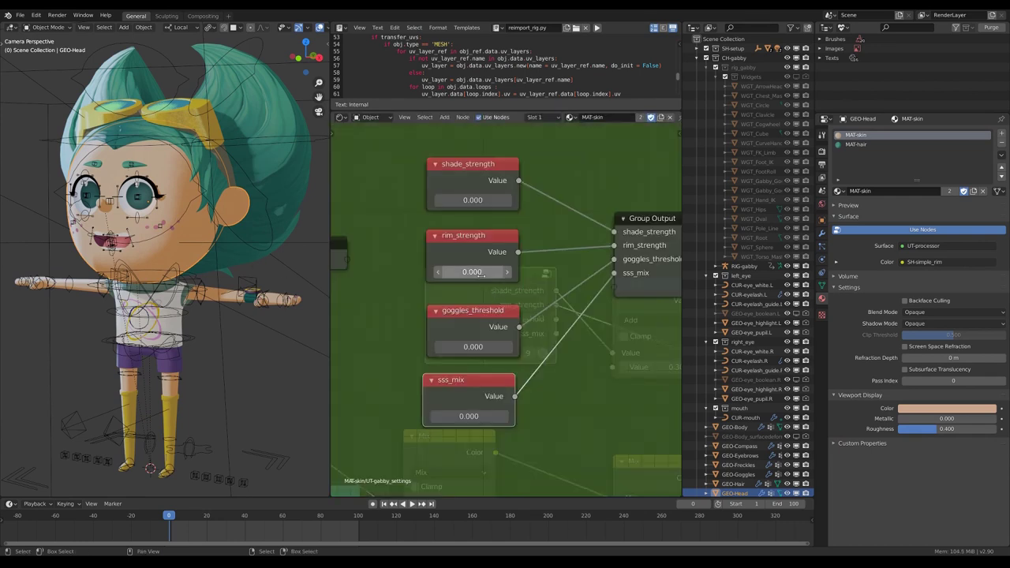
left_click_drag(496, 200, 471, 200)
right_click(472, 200)
left_click_drag(472, 272, 472, 271)
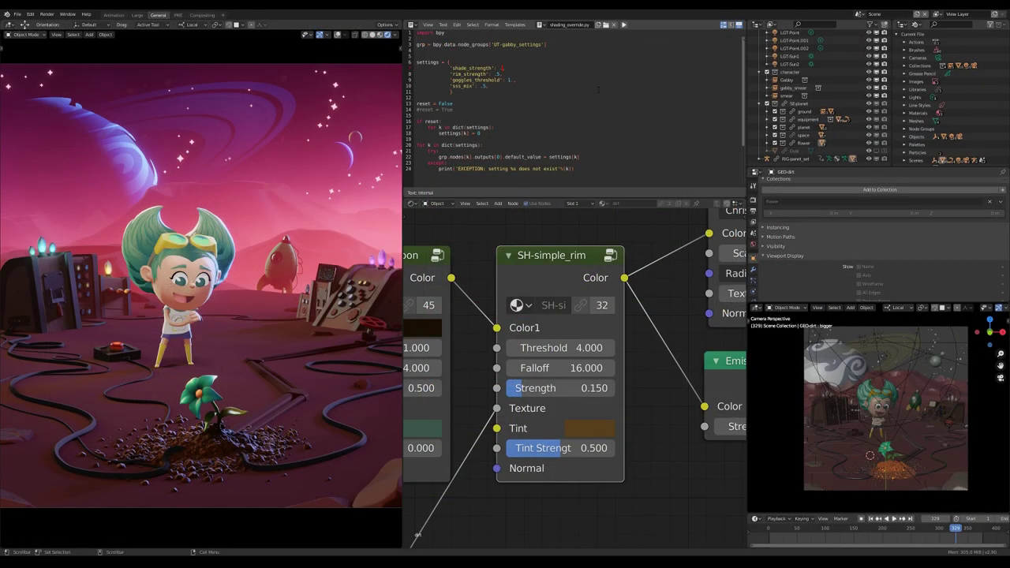
Rerun shading_override.py to apply the edited shade_strength setting to Gabby's shading
left_click(624, 25)
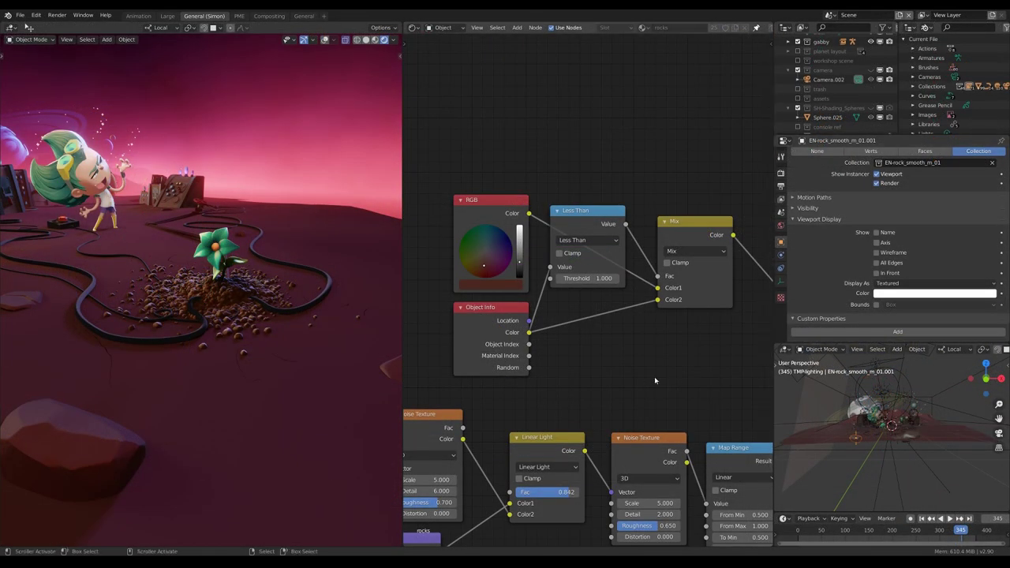
Duplicate the smooth foreground rock beside the original and pick a different viewport display colour for the copy
left_click(482, 333)
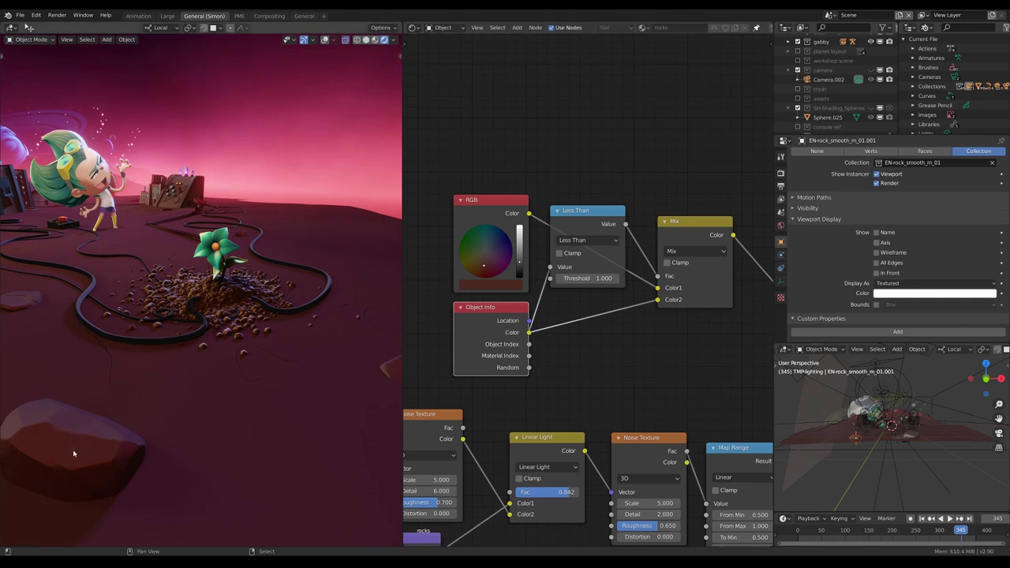
key("shift+d")
left_click(263, 444)
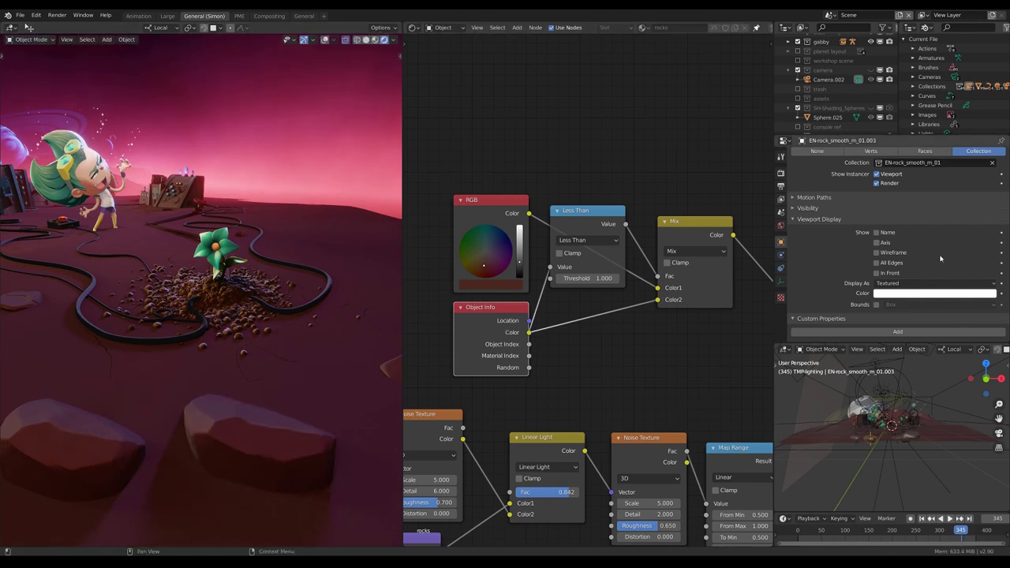
left_click(942, 294)
mouse_move(949, 198)
left_mouse_down()
mouse_move(916, 192)
mouse_move(947, 214)
left_mouse_up()
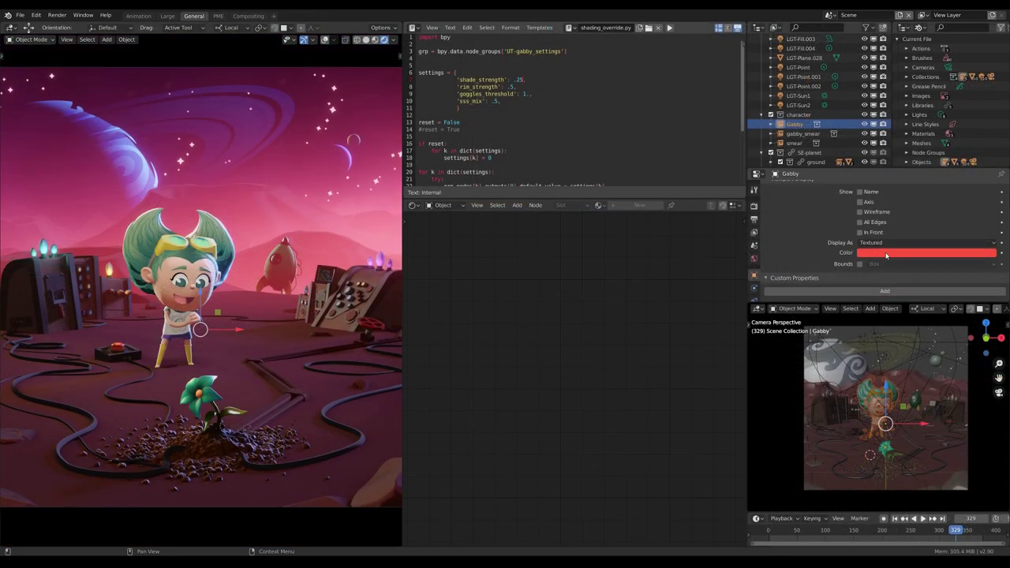
Pick a different viewport display colour for the Gabby object
left_click(886, 254)
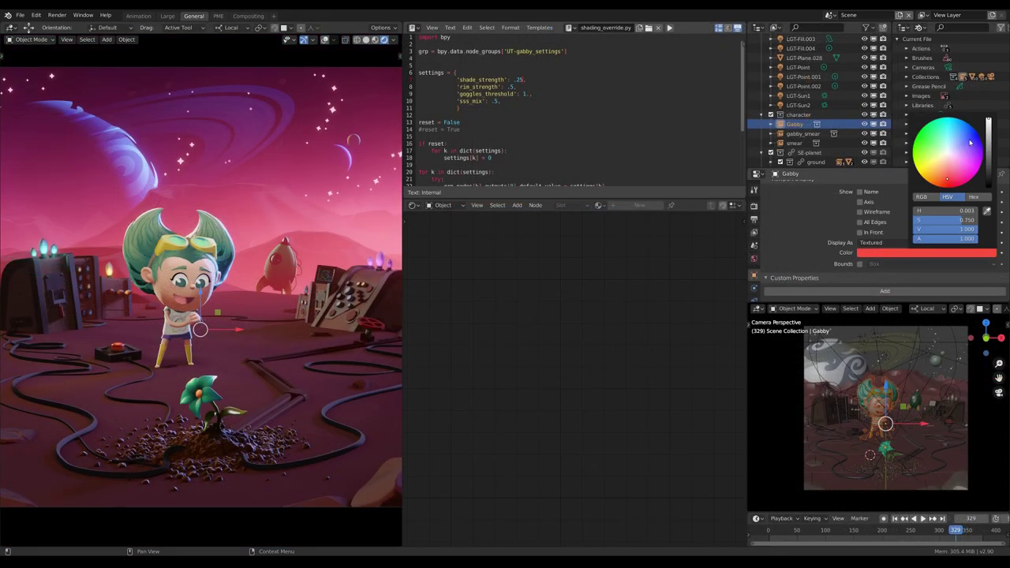
mouse_move(971, 142)
left_mouse_down()
mouse_move(927, 141)
mouse_move(933, 170)
mouse_move(967, 148)
left_mouse_up()
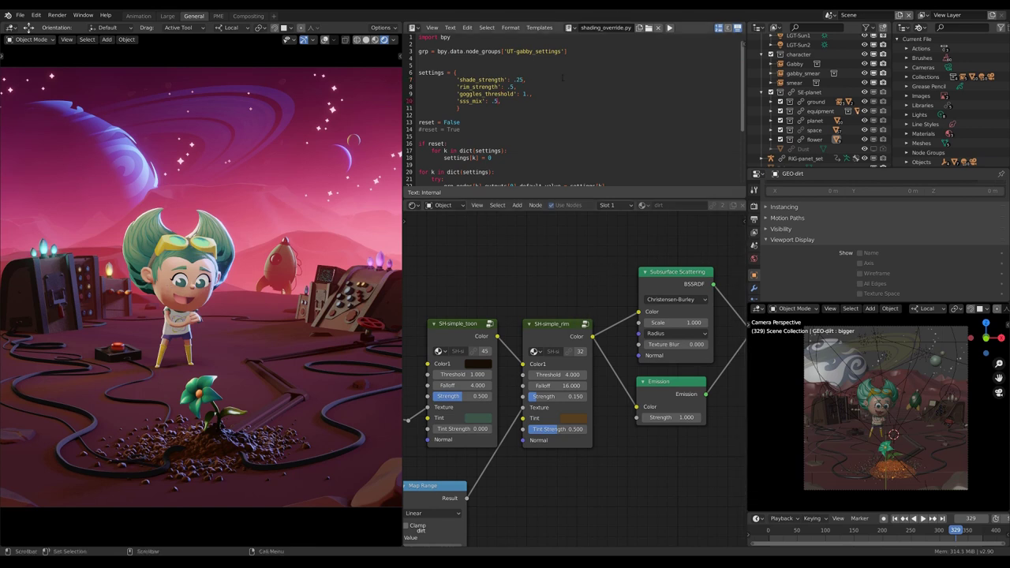
Run shading_override.py with shade_strength .25, rim_strength .5, goggles_threshold 1. and sss_mix .5
left_click(669, 29)
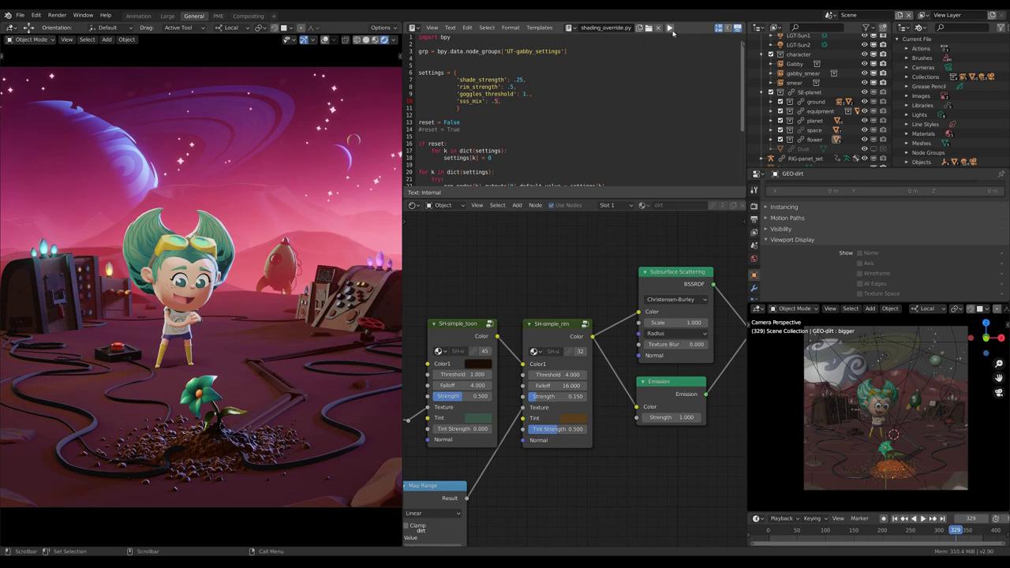
left_click(670, 28)
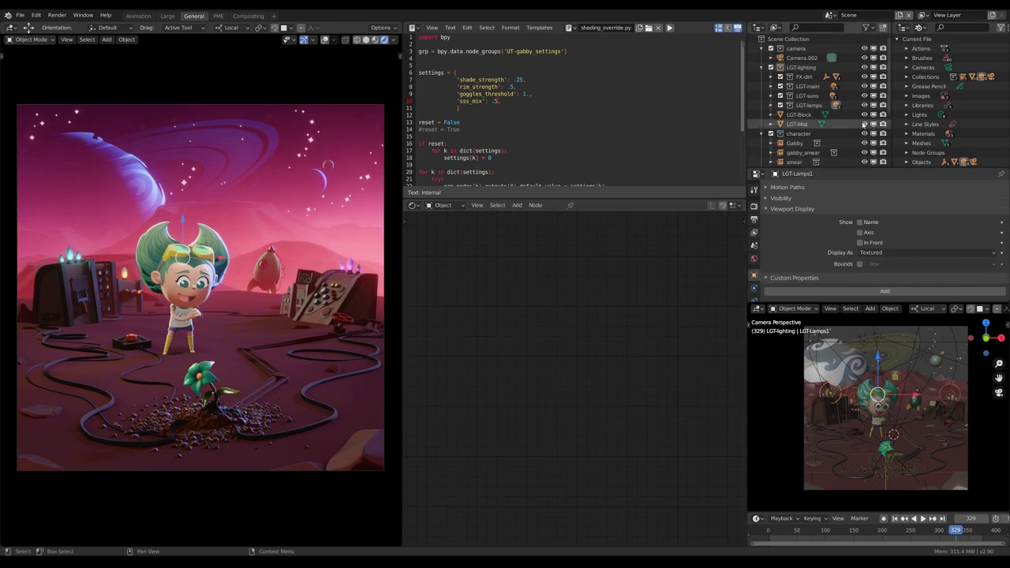
Hide and reshow LGT-Mist and the LGT-main, LGT-lamps and LGT-suns collections in turn to compare their effect on the scene
left_click(863, 124)
left_click(864, 123)
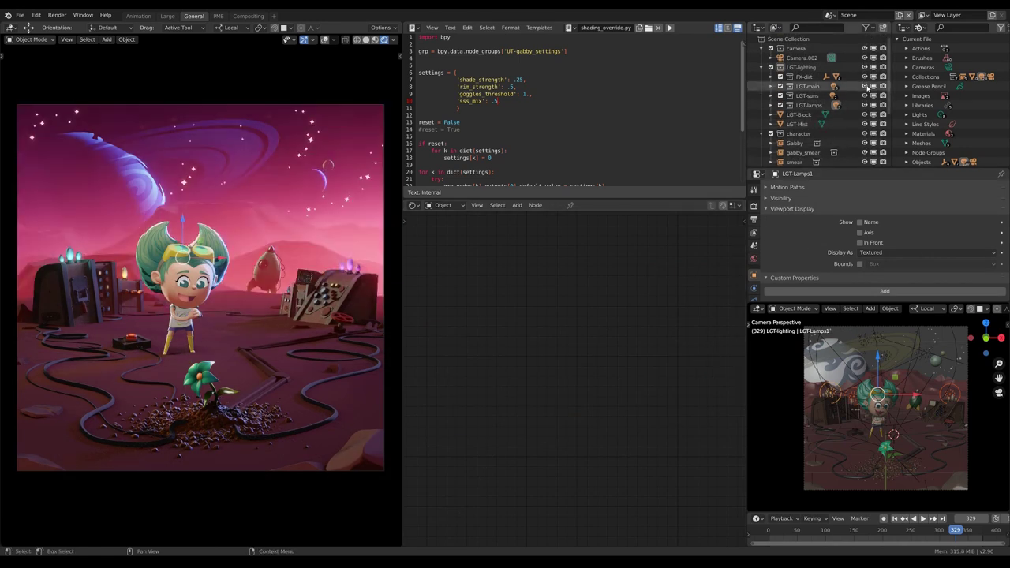
left_click(864, 86)
left_click(864, 86)
left_click(865, 105)
left_click(865, 105)
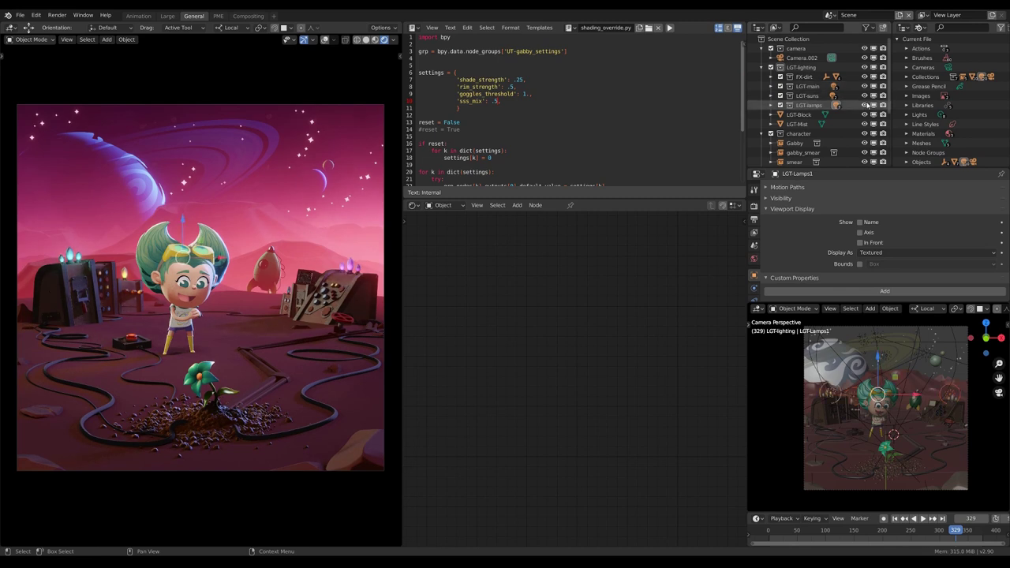
left_click(865, 95)
left_click(865, 95)
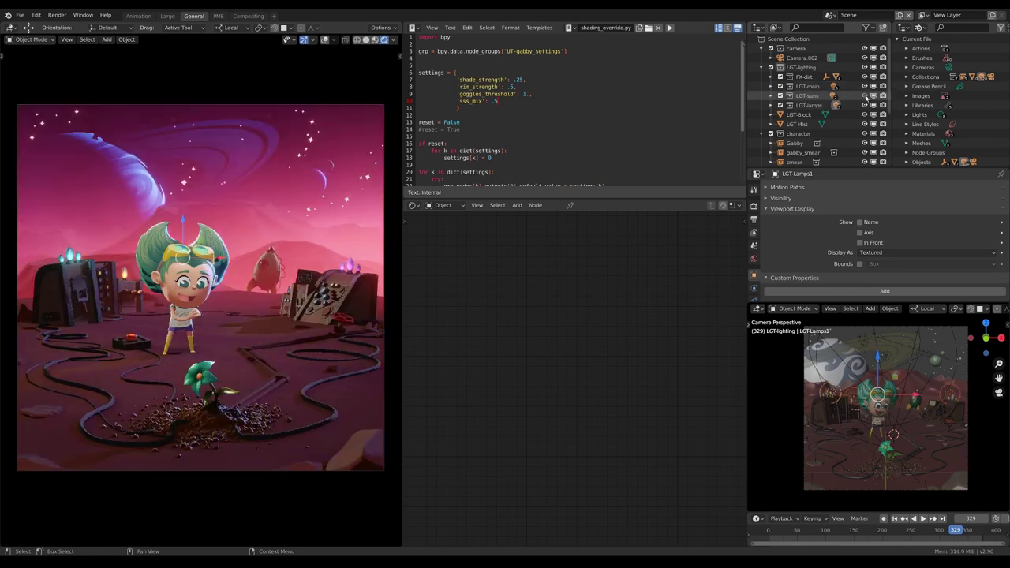
left_click(865, 95)
left_click(864, 96)
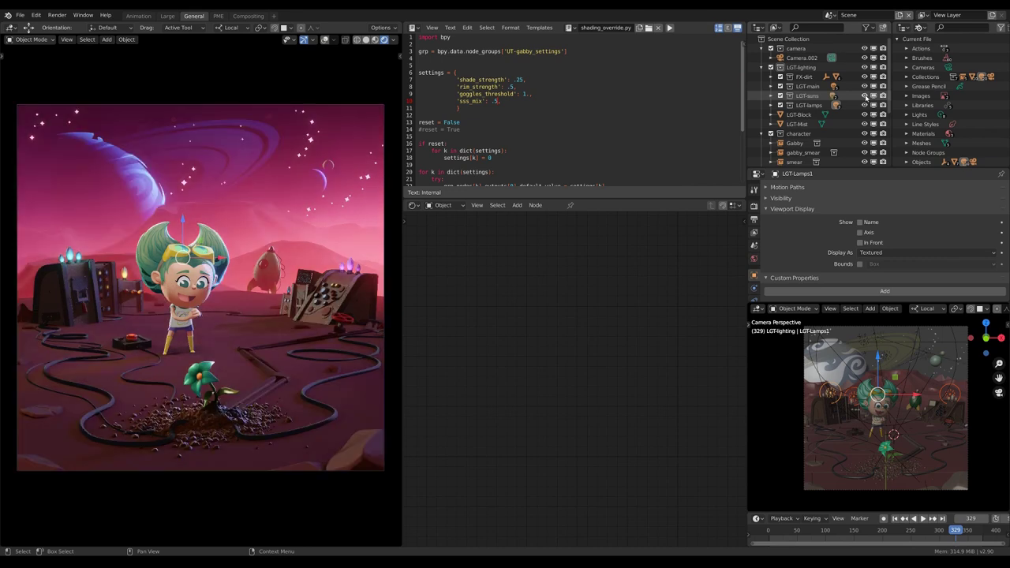